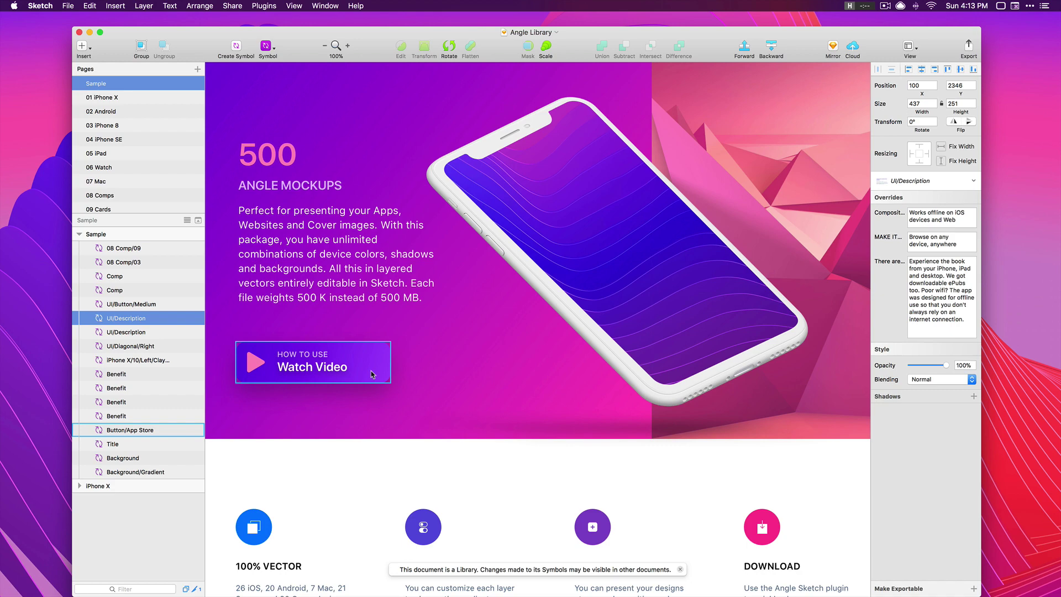
Look through the Angle composition's case options without changing them
{"action": "scroll", "coordinate": [331, 310], "scroll_direction": "down", "scroll_amount": 5}
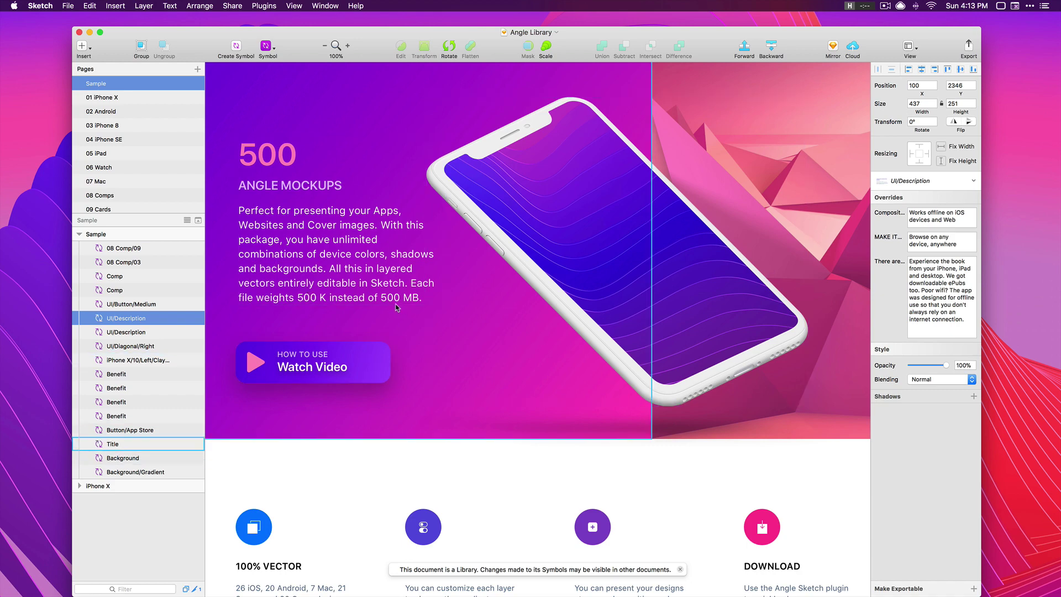
{"action": "scroll", "coordinate": [342, 334], "scroll_direction": "down", "scroll_amount": 8}
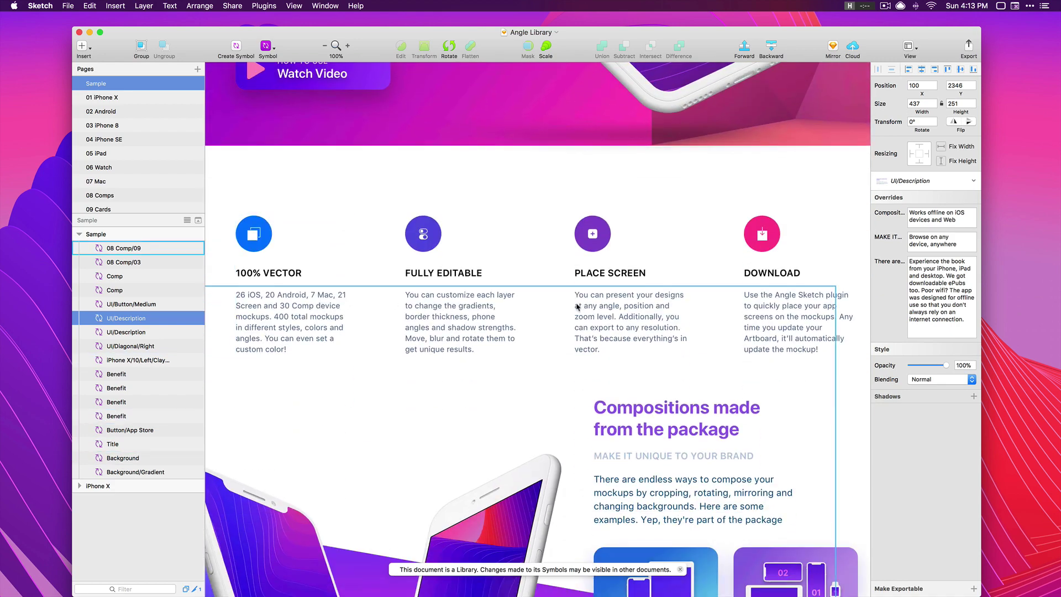
{"action": "scroll", "coordinate": [420, 226], "scroll_direction": "down", "scroll_amount": 10}
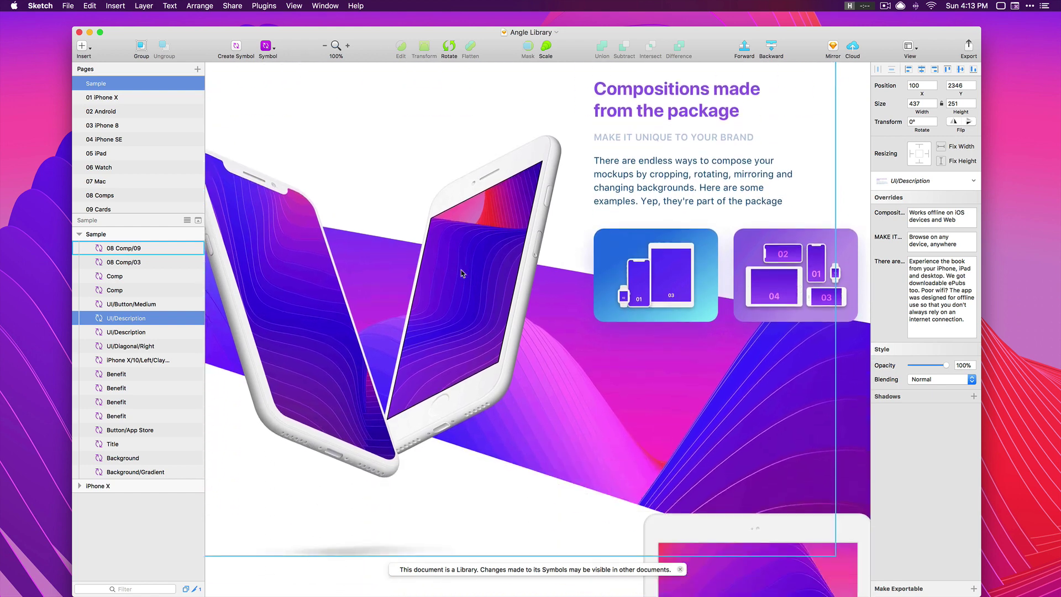
{"action": "scroll", "coordinate": [462, 273], "scroll_direction": "down", "scroll_amount": 8}
{"action": "scroll", "coordinate": [462, 272], "scroll_direction": "up", "scroll_amount": 5}
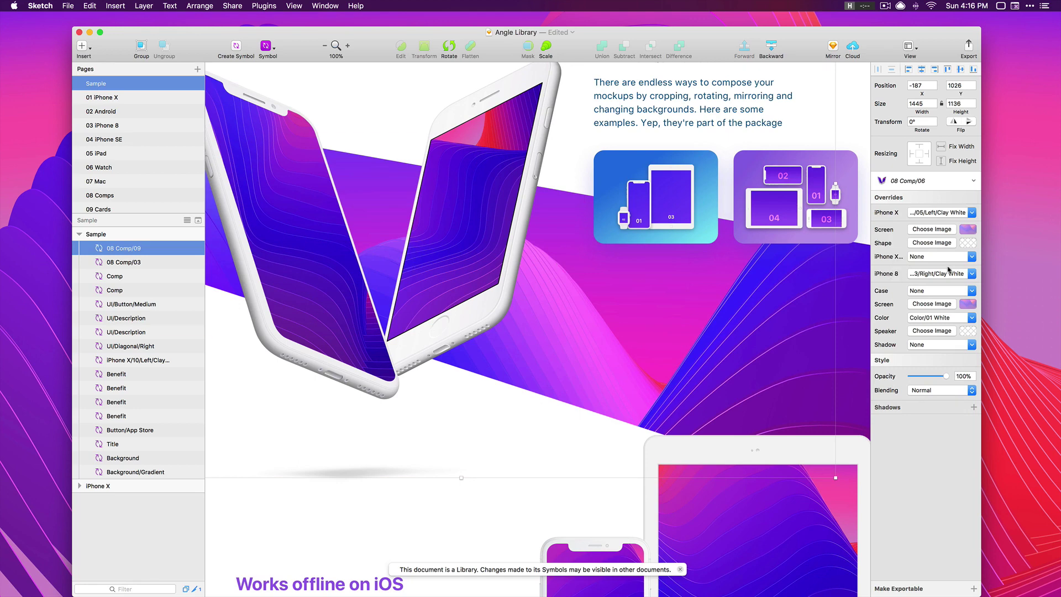
{"action": "left_click", "coordinate": [931, 295]}
{"action": "left_click", "coordinate": [933, 313]}
{"action": "scroll", "coordinate": [564, 305], "scroll_direction": "down", "scroll_amount": 5}
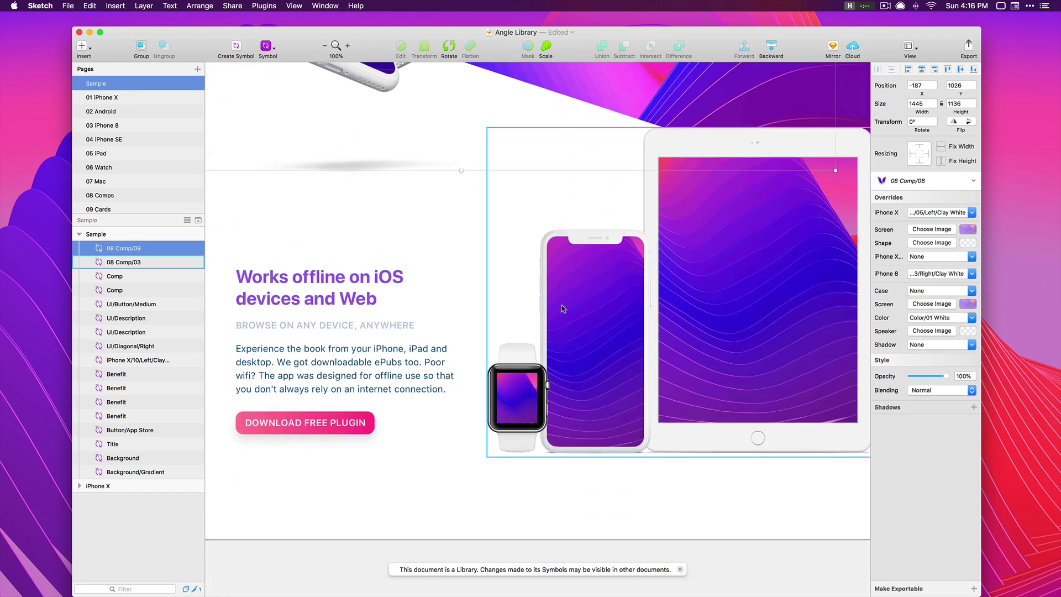
{"action": "scroll", "coordinate": [562, 308], "scroll_direction": "up", "scroll_amount": 1}
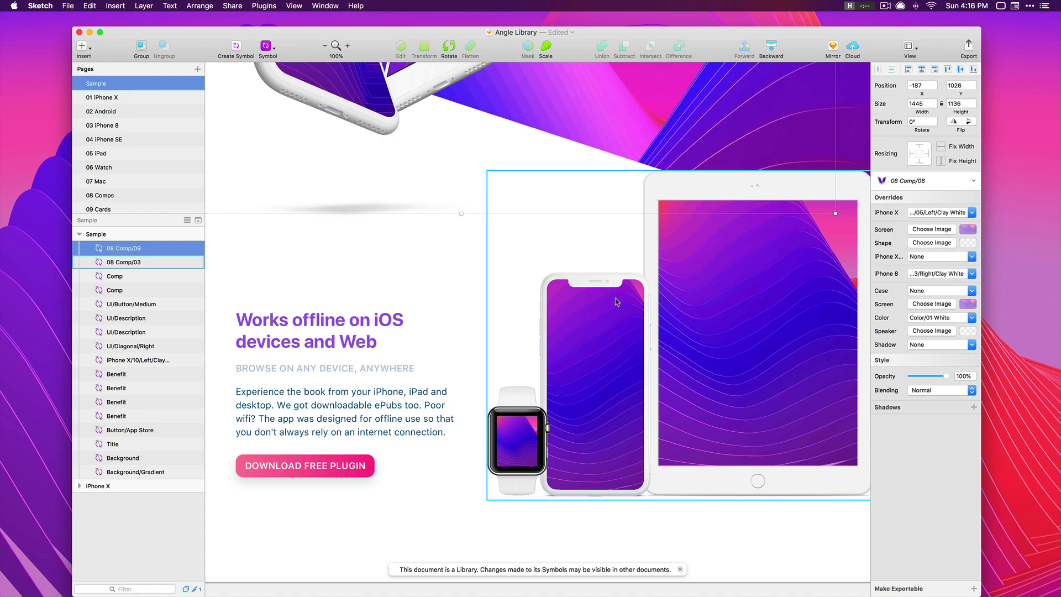
{"action": "scroll", "coordinate": [617, 302], "scroll_direction": "up", "scroll_amount": 15}
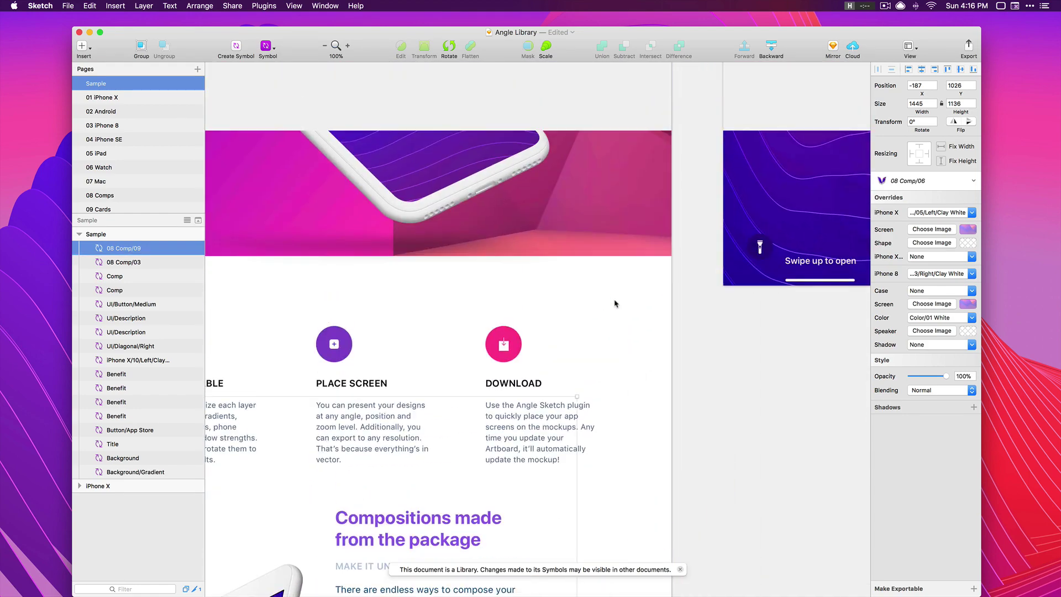
{"action": "scroll", "coordinate": [615, 304], "scroll_direction": "up", "scroll_amount": 5}
{"action": "scroll", "coordinate": [619, 304], "scroll_direction": "left", "scroll_amount": 3}
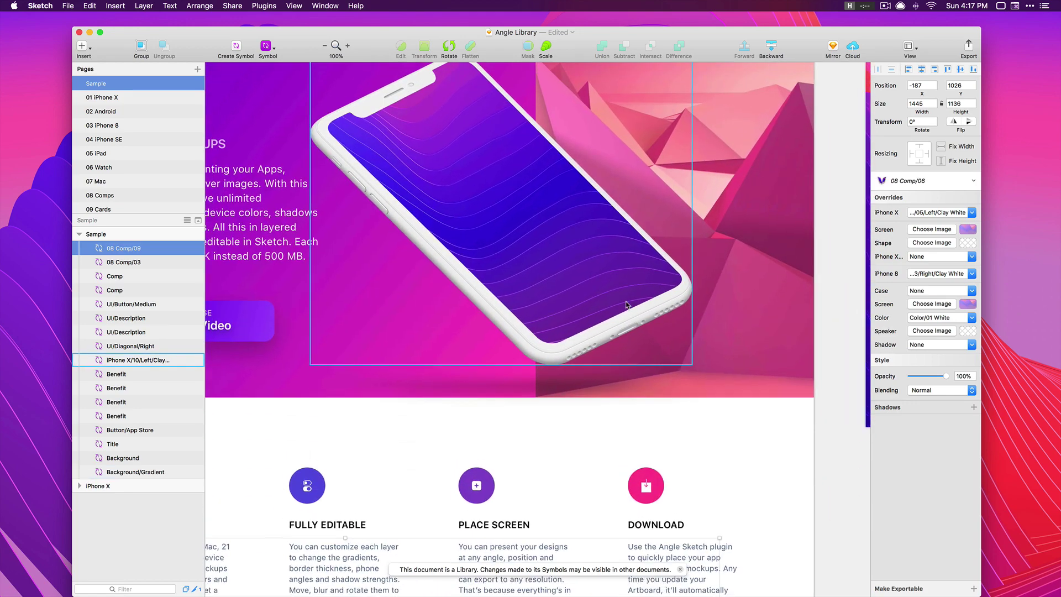
{"action": "scroll", "coordinate": [626, 305], "scroll_direction": "left", "scroll_amount": 5}
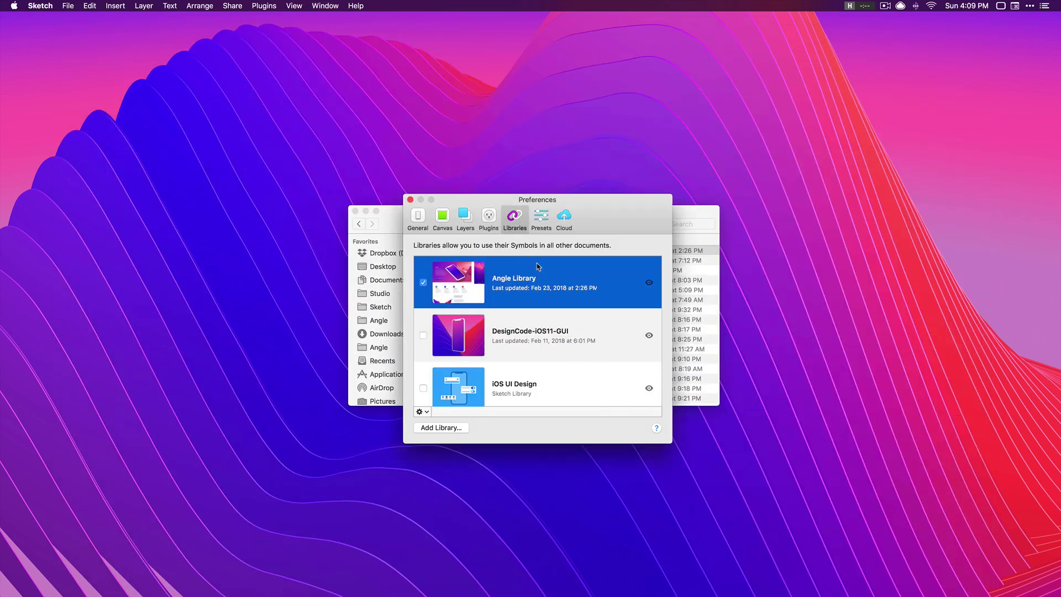
Locate the Angle.sketchplugin and Angle Library files in the Angle folder, then return to Sketch
{"action": "left_click", "coordinate": [387, 225]}
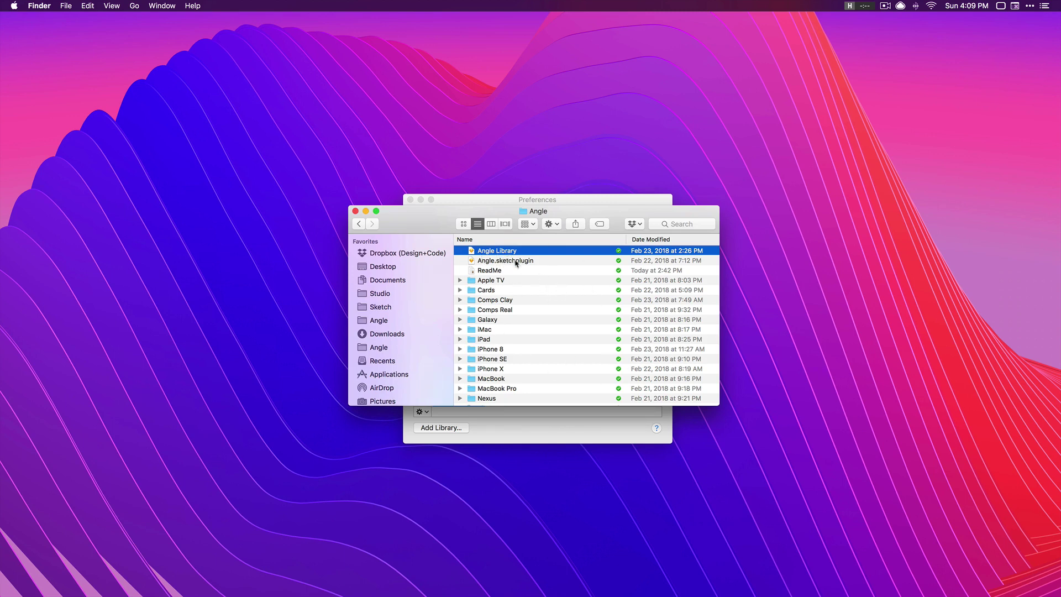
{"action": "left_click", "coordinate": [516, 261]}
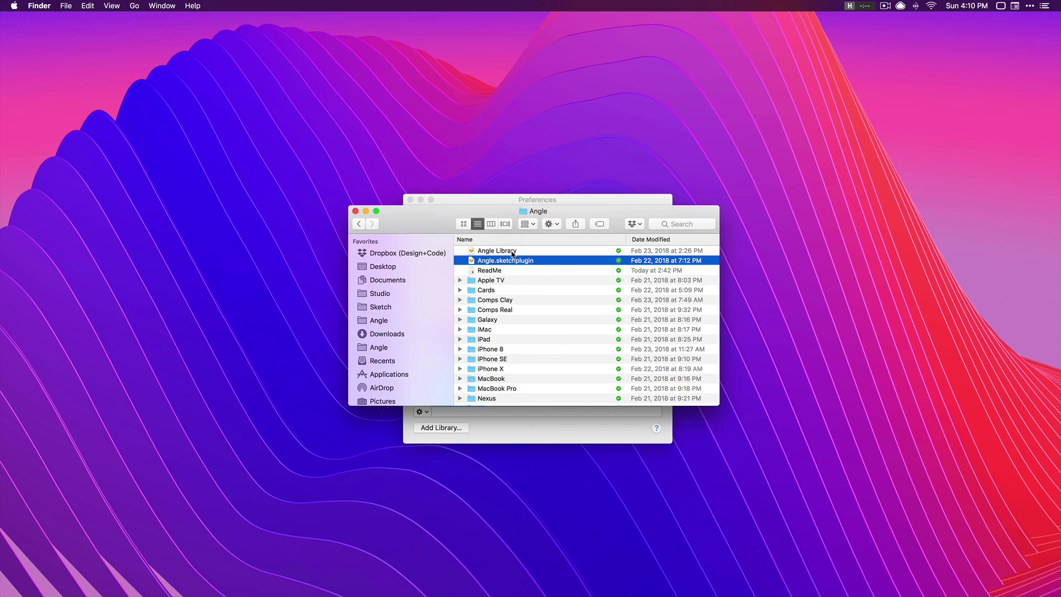
{"action": "left_click", "coordinate": [512, 252]}
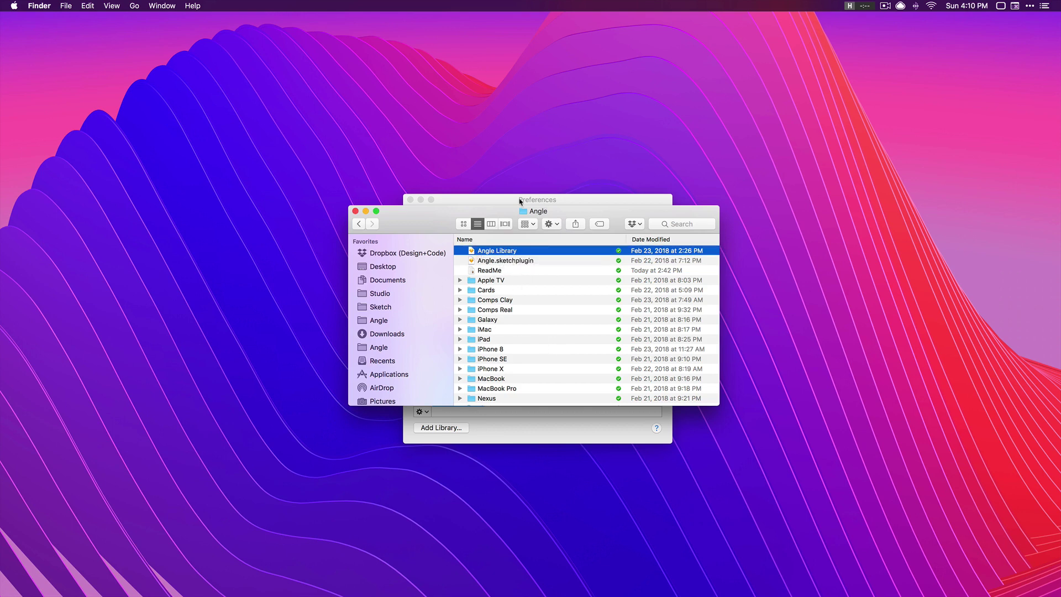
{"action": "left_click", "coordinate": [339, 570]}
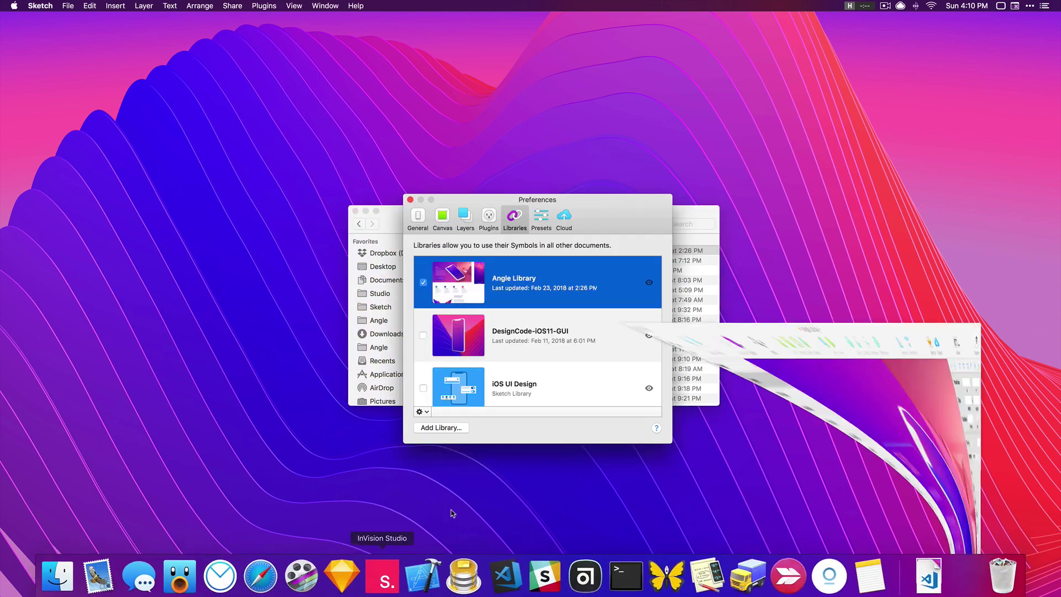
Create a new widened blank document and add Angle Library as a symbol library
{"action": "key", "text": "super+n"}
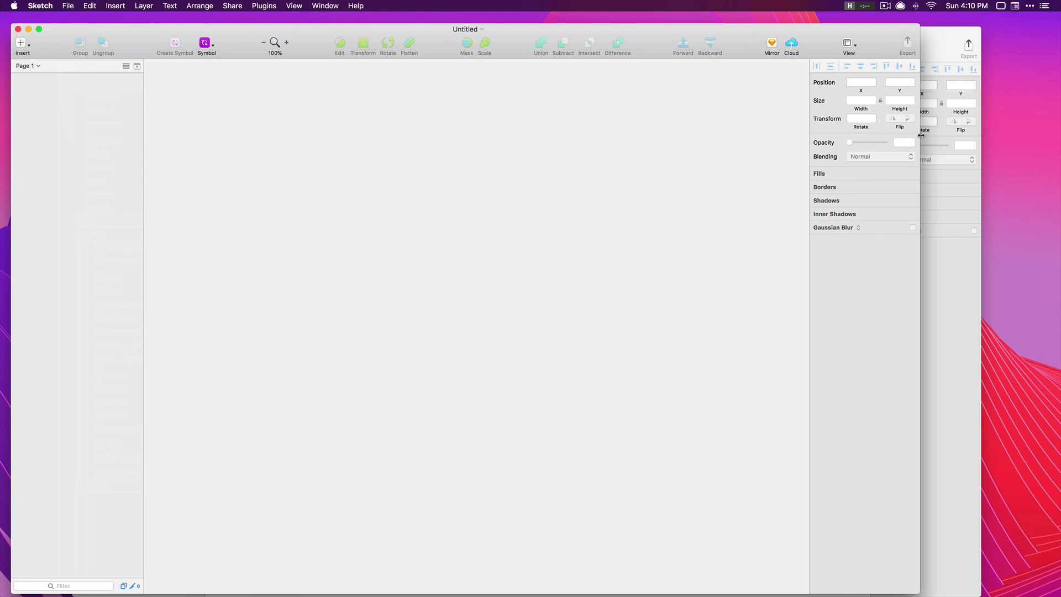
{"action": "left_click_drag", "start_coordinate": [921, 135], "coordinate": [1041, 135]}
{"action": "left_click", "coordinate": [43, 6]}
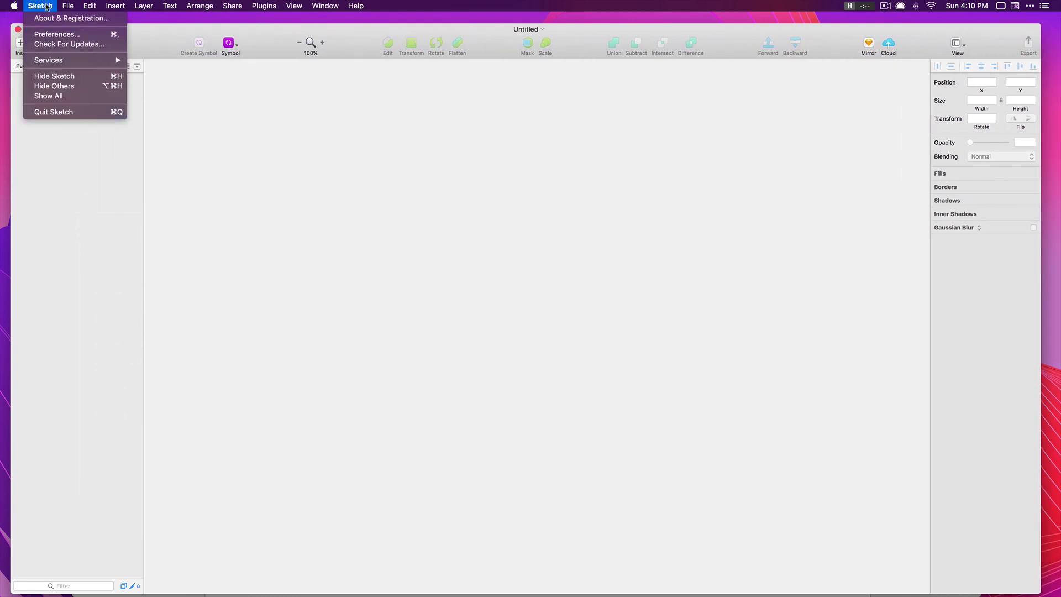
{"action": "left_click", "coordinate": [56, 34]}
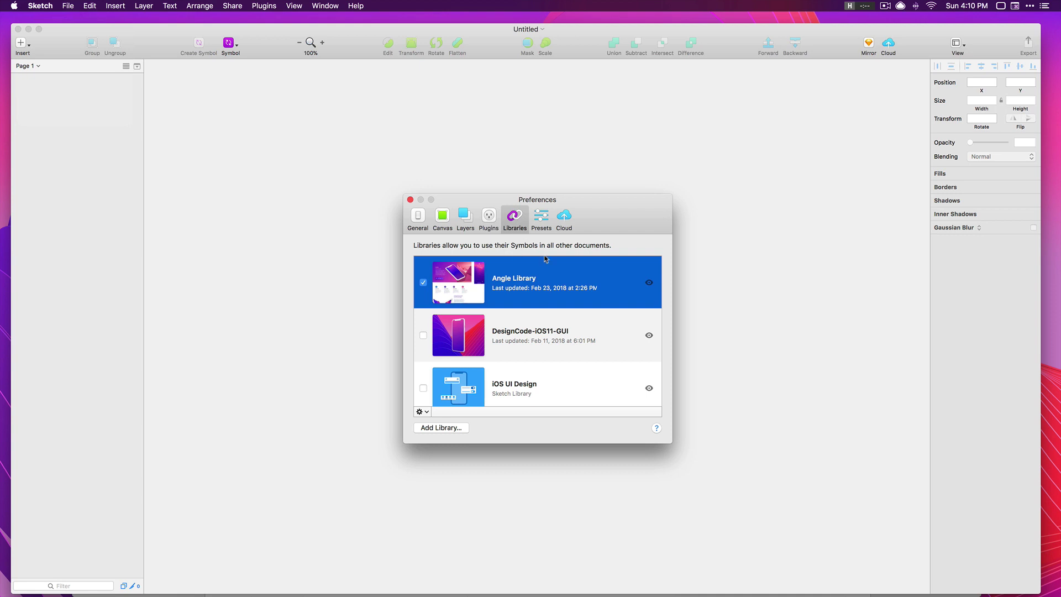
{"action": "left_click", "coordinate": [454, 429]}
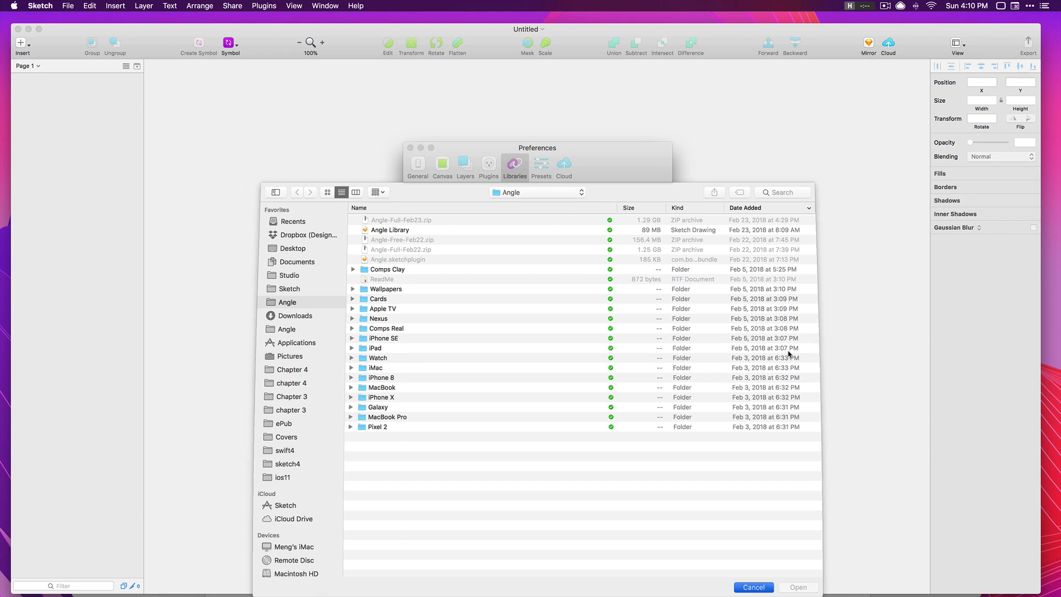
{"action": "key", "text": "Return"}
Confirm the Angle plugin is enabled in Plugins preferences, then close Preferences
{"action": "left_click", "coordinate": [488, 218]}
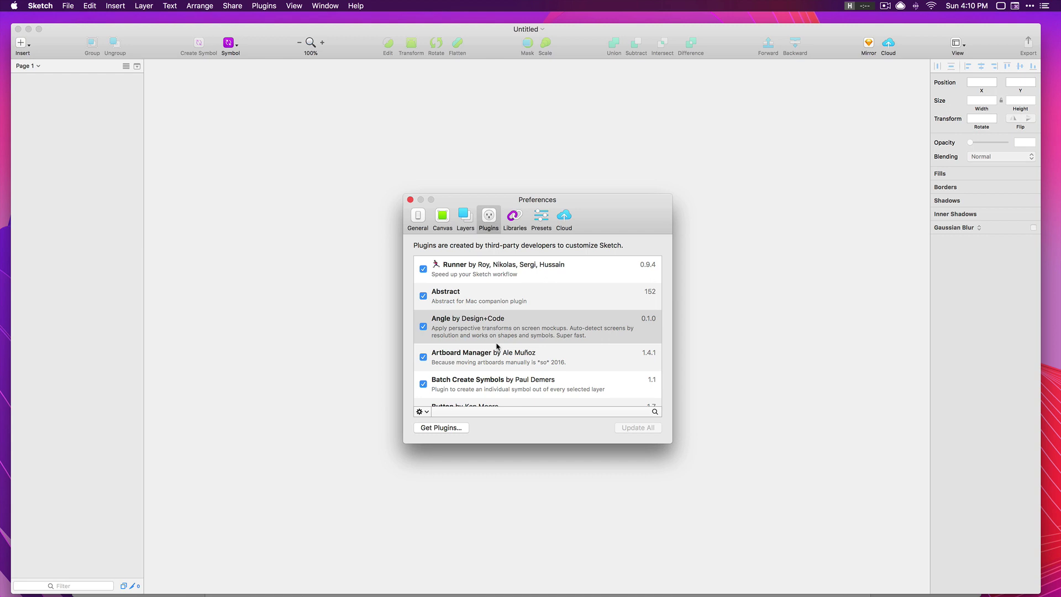
{"action": "left_click", "coordinate": [567, 343]}
{"action": "key", "text": "super+w"}
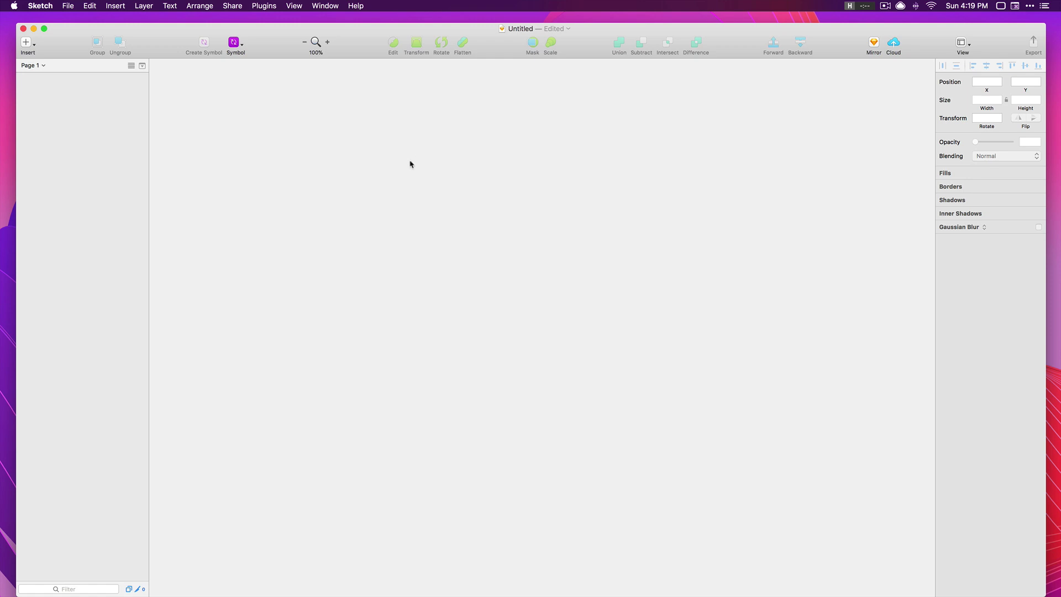
Add a 1440×1024 Desktop HD artboard from the Responsive Web presets and deselect it
{"action": "key", "text": "a"}
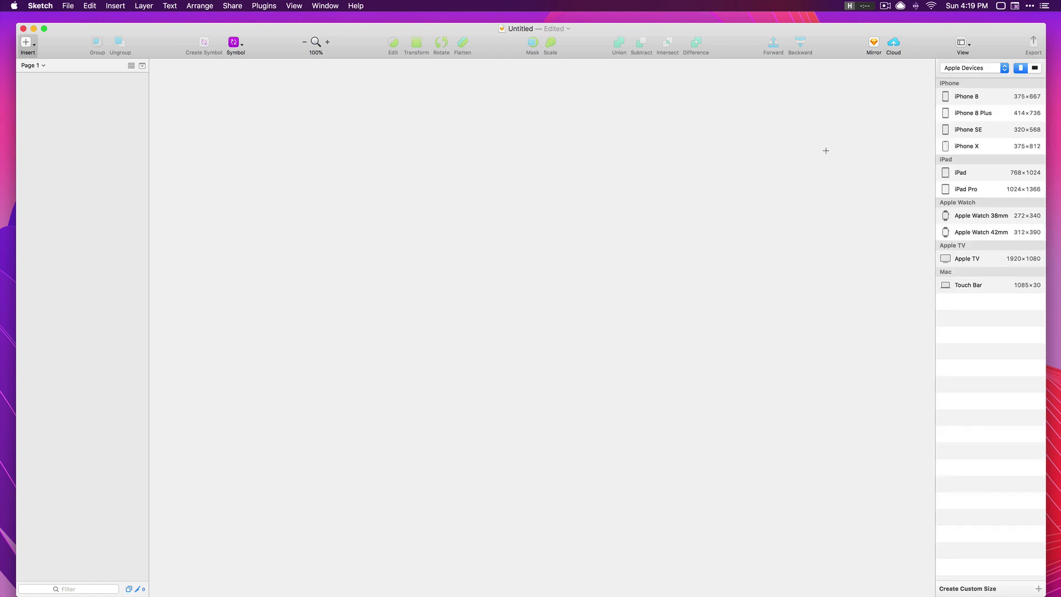
{"action": "left_click", "coordinate": [965, 68]}
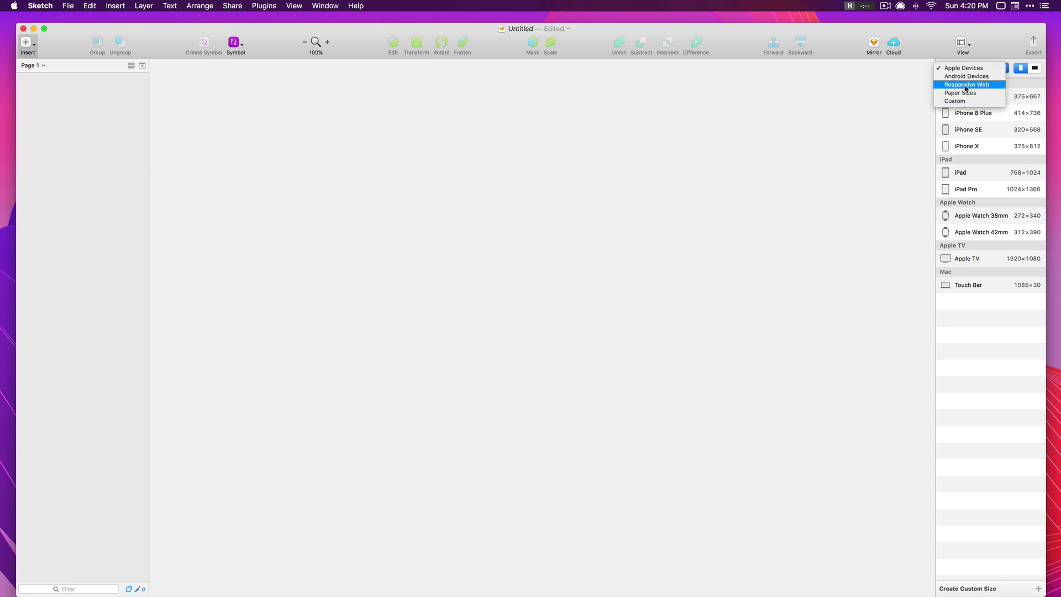
{"action": "left_click", "coordinate": [965, 84]}
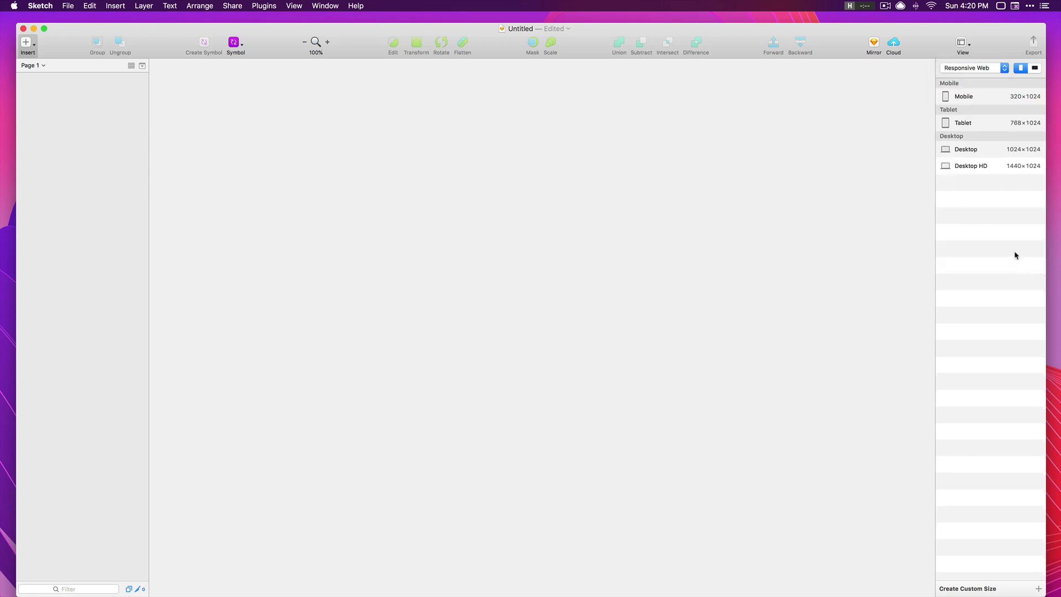
{"action": "left_click", "coordinate": [967, 168]}
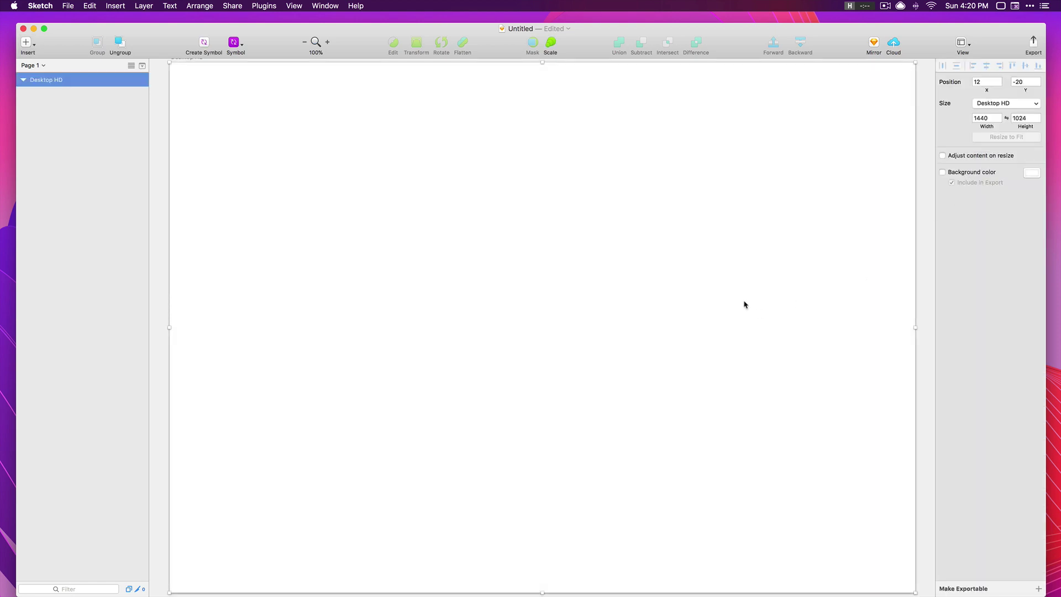
{"action": "scroll", "coordinate": [743, 303], "scroll_direction": "up", "scroll_amount": 1}
{"action": "left_click", "coordinate": [929, 266]}
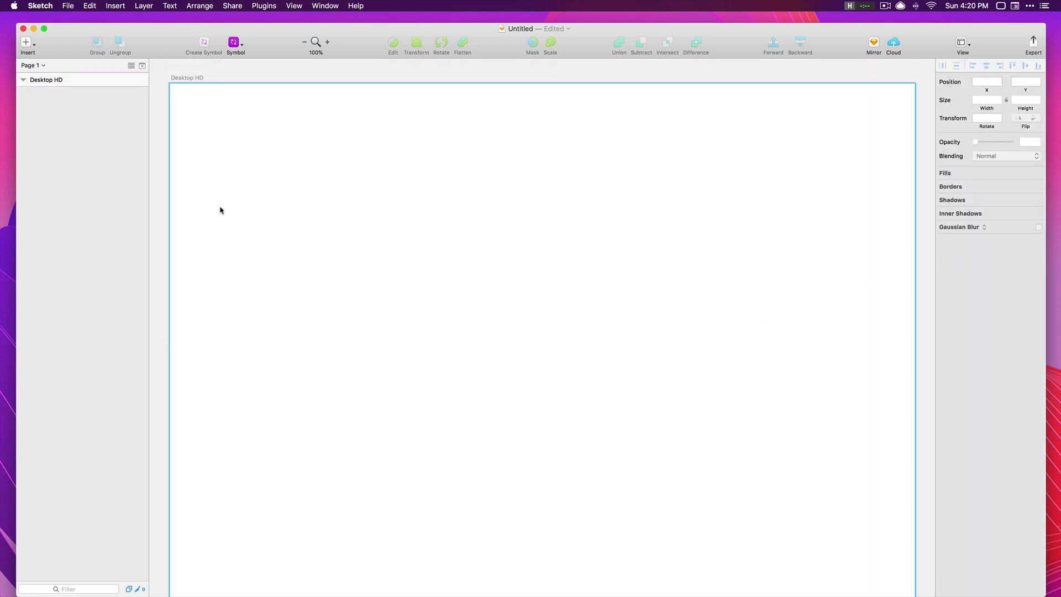
Draw a 1440×700 rectangle snapped to the artboard's top-left corner
{"action": "key", "text": "r"}
{"action": "left_click_drag", "start_coordinate": [184, 100], "coordinate": [470, 321]}
{"action": "left_click_drag", "start_coordinate": [351, 220], "coordinate": [334, 204]}
{"action": "left_click_drag", "start_coordinate": [454, 303], "coordinate": [906, 445]}
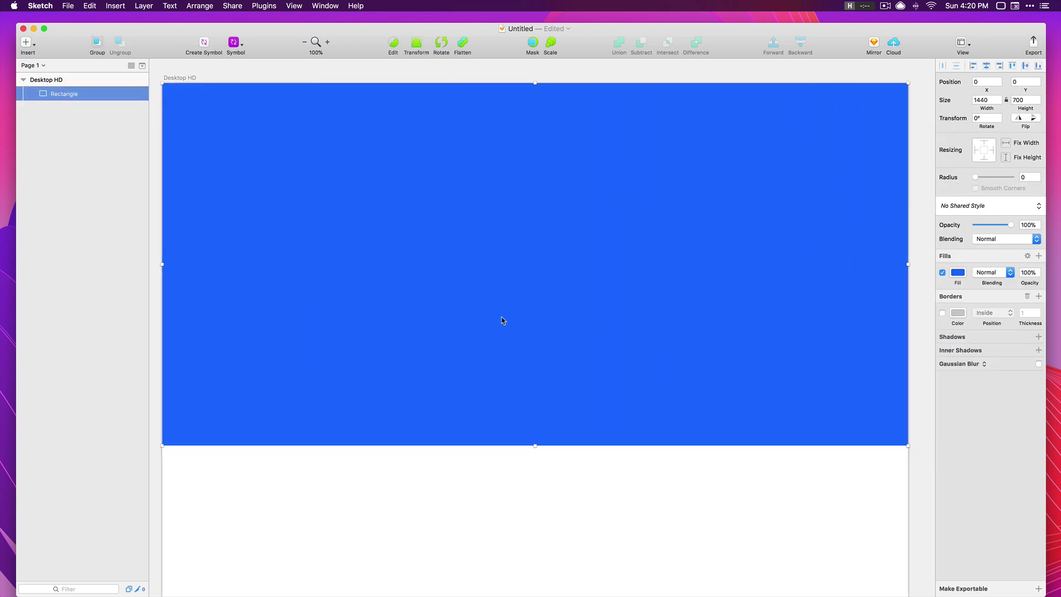
{"action": "scroll", "coordinate": [500, 319], "scroll_direction": "left", "scroll_amount": 1}
{"action": "scroll", "coordinate": [503, 319], "scroll_direction": "left", "scroll_amount": 1}
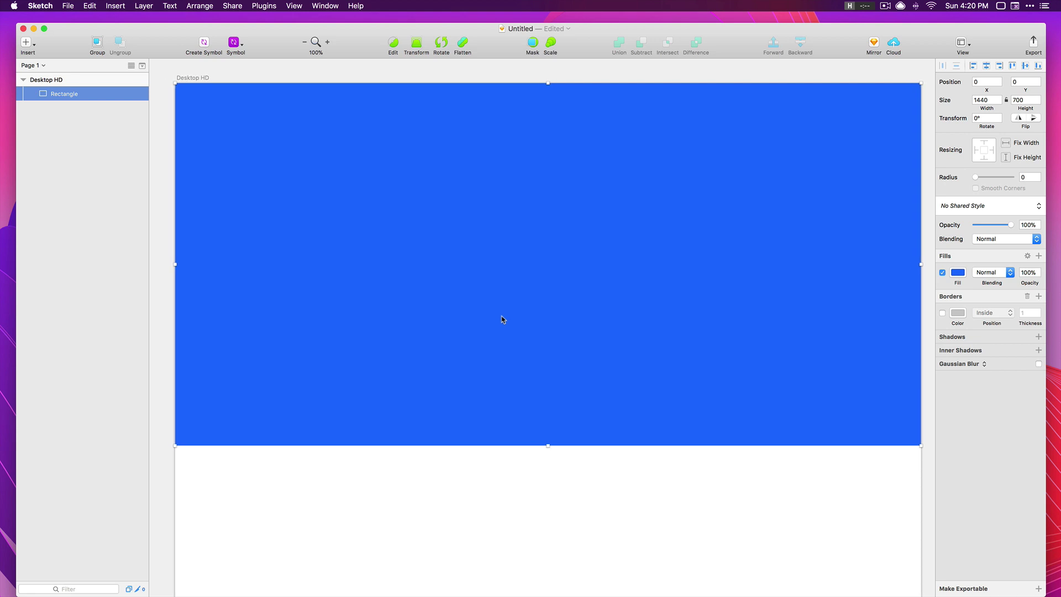
Replace the rectangle with the pink Background/Wallpaper 02 symbol
{"action": "right_click", "coordinate": [266, 128]}
{"action": "mouse_move", "coordinate": [292, 149]}
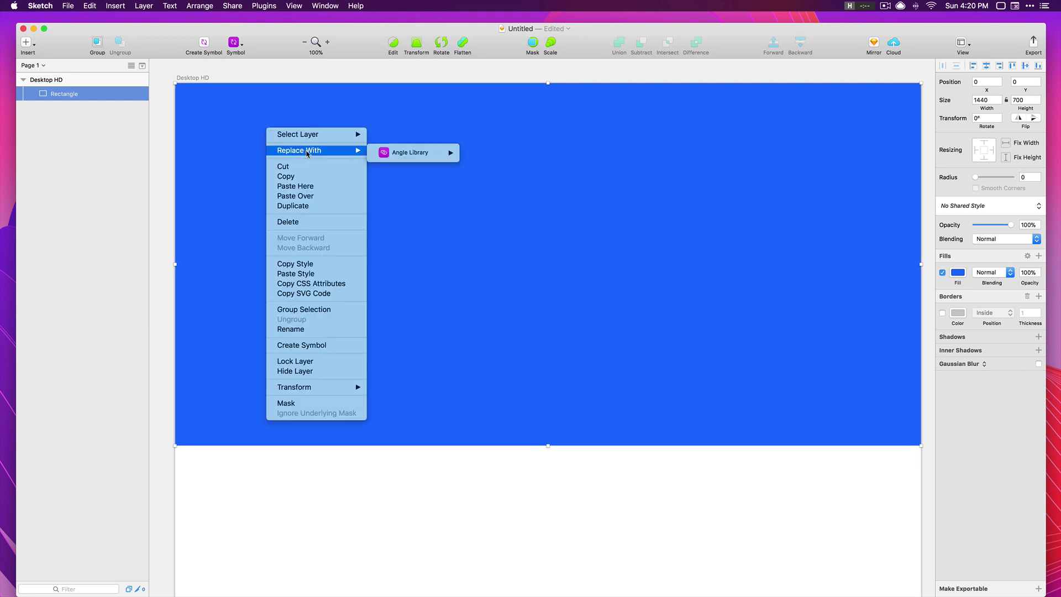
{"action": "mouse_move", "coordinate": [441, 156]}
{"action": "mouse_move", "coordinate": [521, 298]}
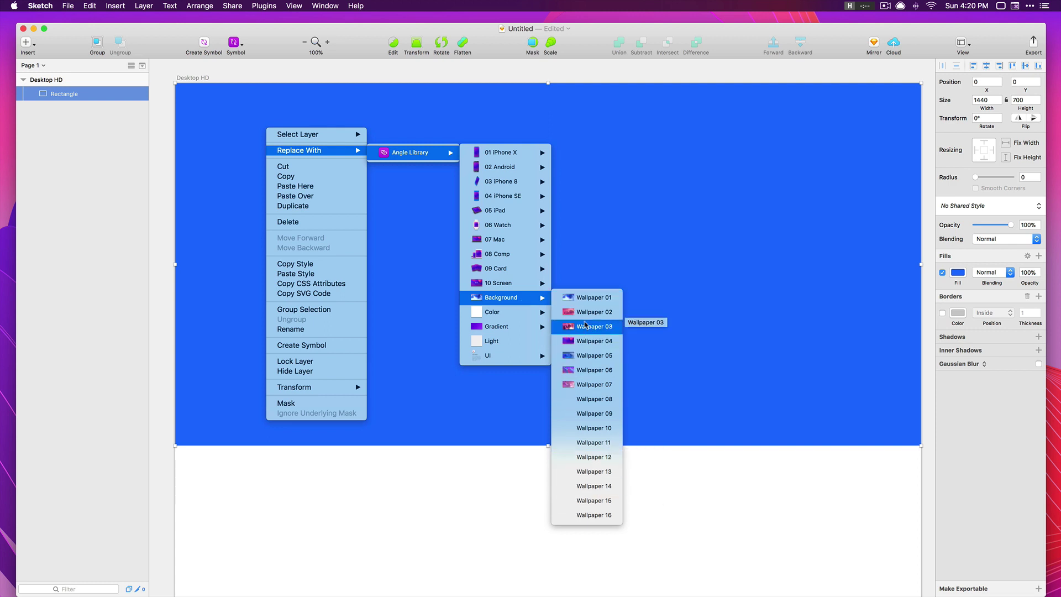
{"action": "left_click", "coordinate": [594, 311]}
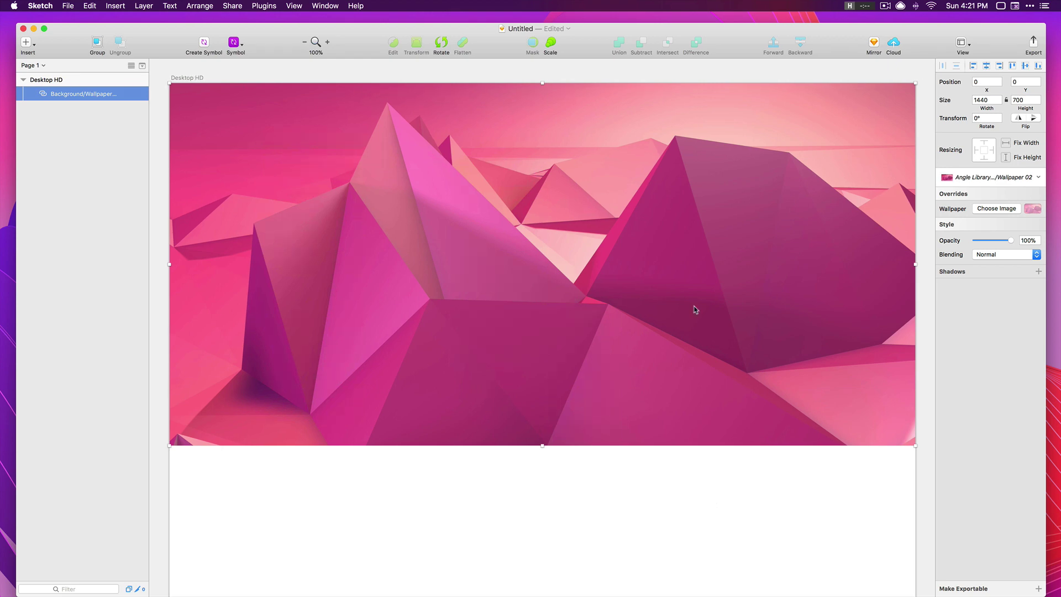
Try Wallpapers 03 and 05, settle on Wallpaper 04, and clear the selection
{"action": "left_click", "coordinate": [975, 178]}
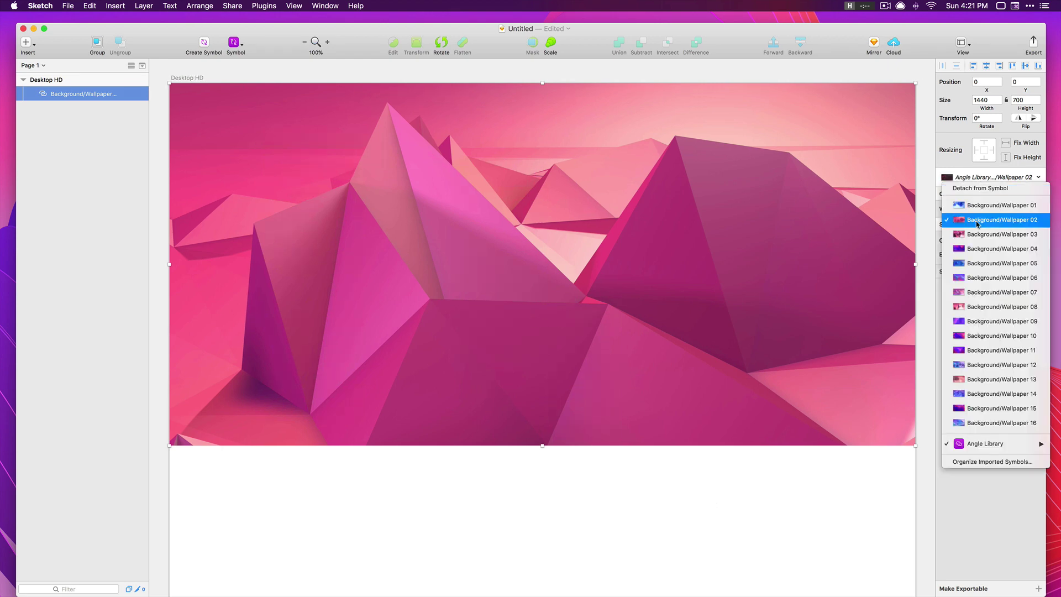
{"action": "left_click", "coordinate": [981, 234]}
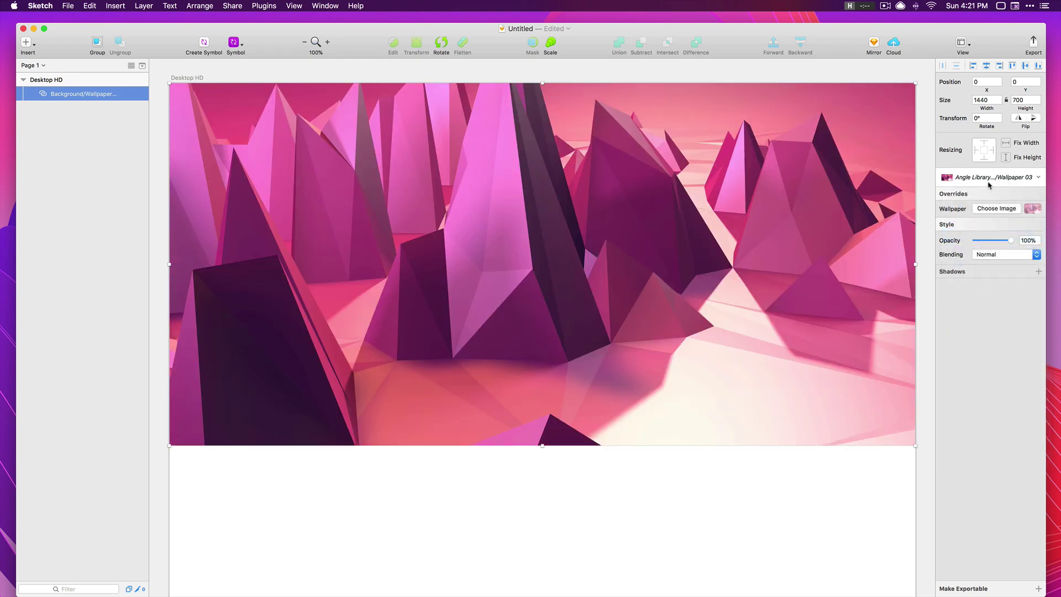
{"action": "left_click", "coordinate": [989, 177]}
{"action": "left_click", "coordinate": [999, 250]}
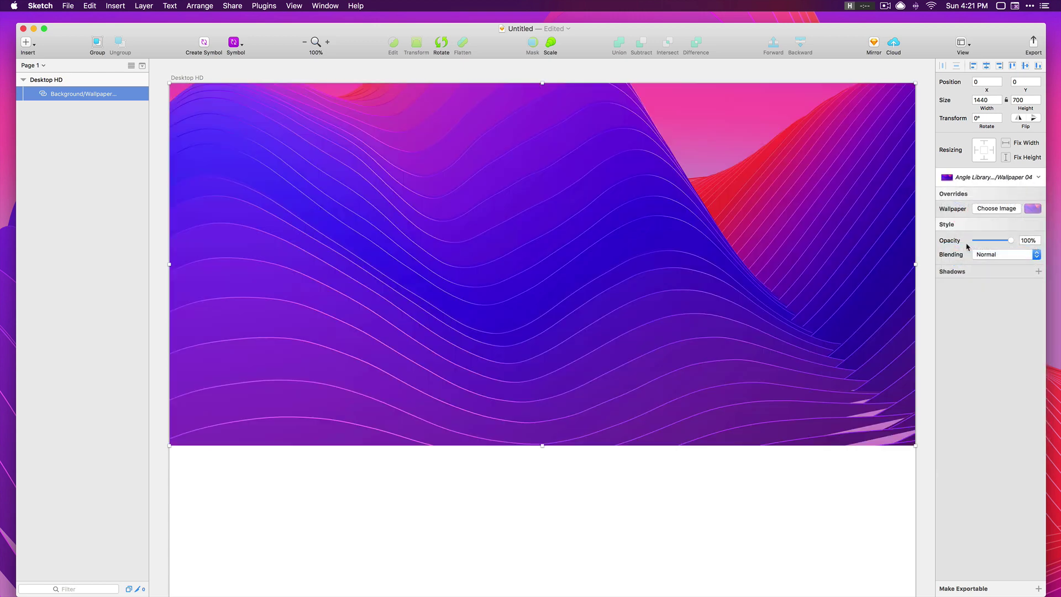
{"action": "left_click", "coordinate": [989, 178]}
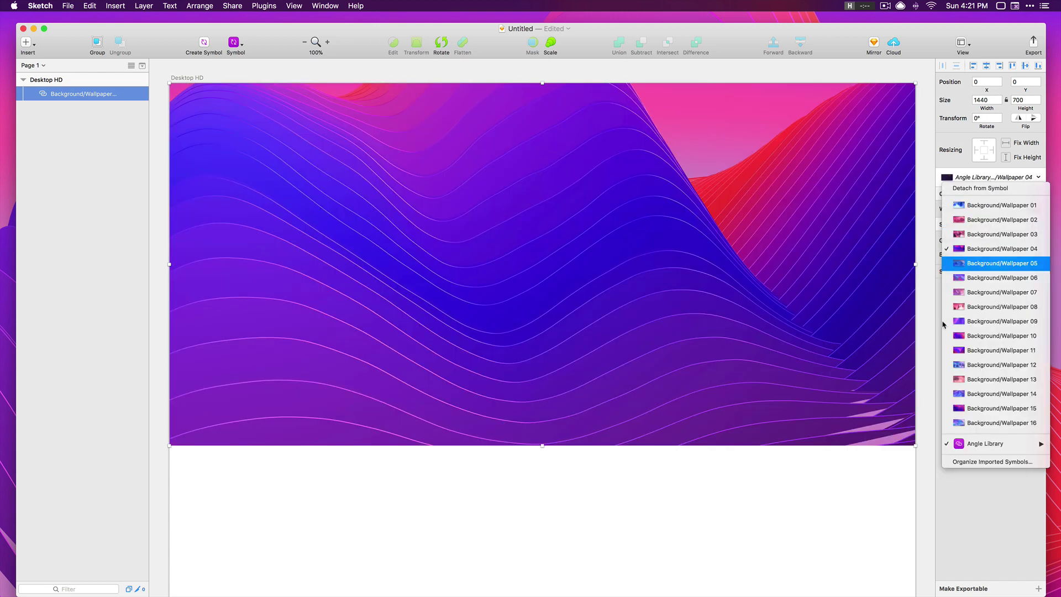
{"action": "left_click", "coordinate": [995, 261]}
{"action": "left_click", "coordinate": [959, 178]}
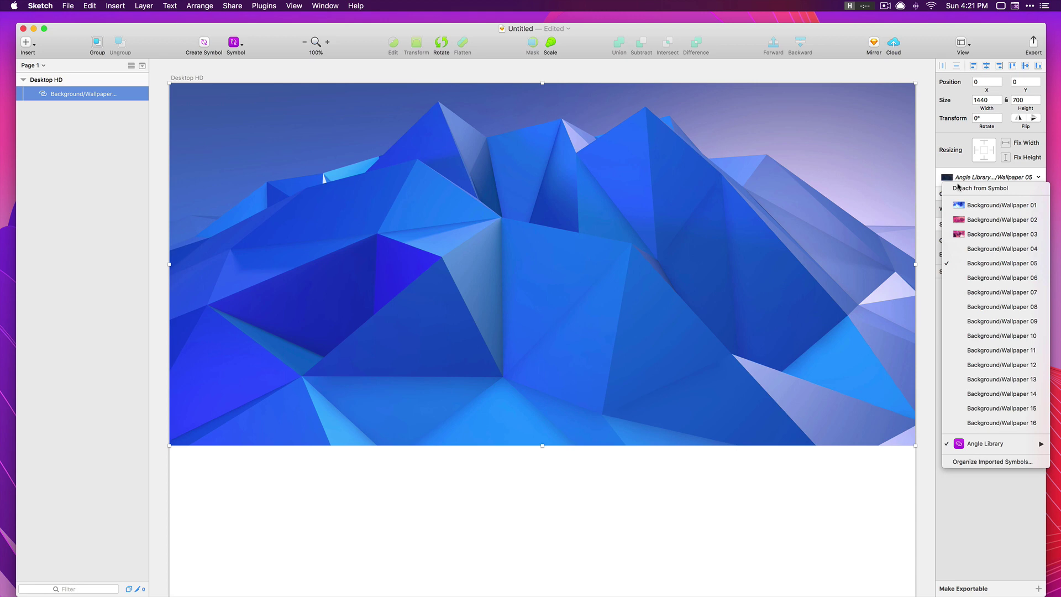
{"action": "left_click", "coordinate": [995, 263]}
{"action": "left_click", "coordinate": [541, 509]}
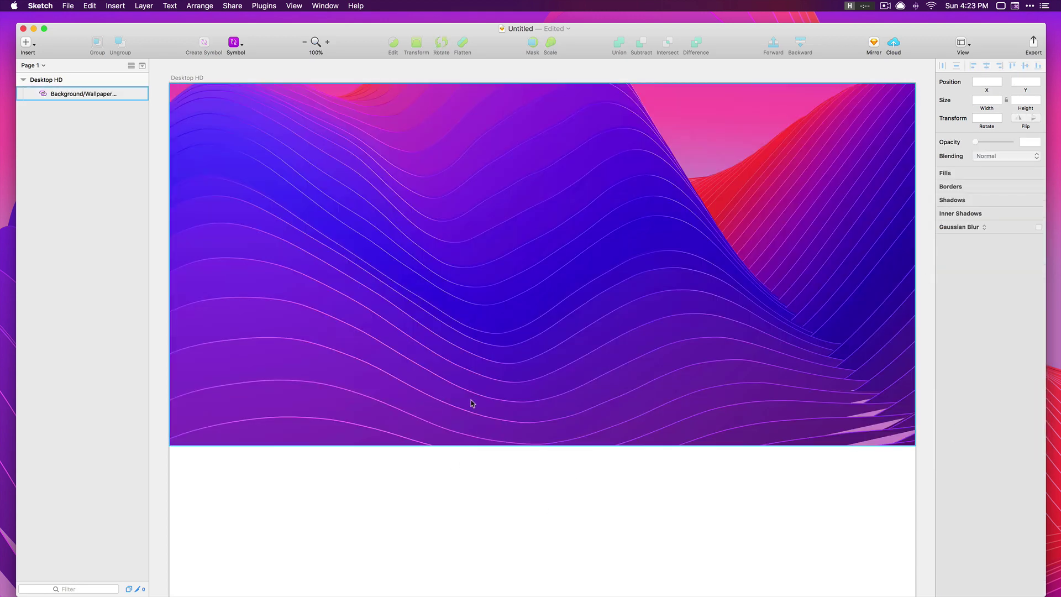
Draw a 1039×700 rectangle snapped to the artboard's top-left corner
{"action": "key", "text": "r"}
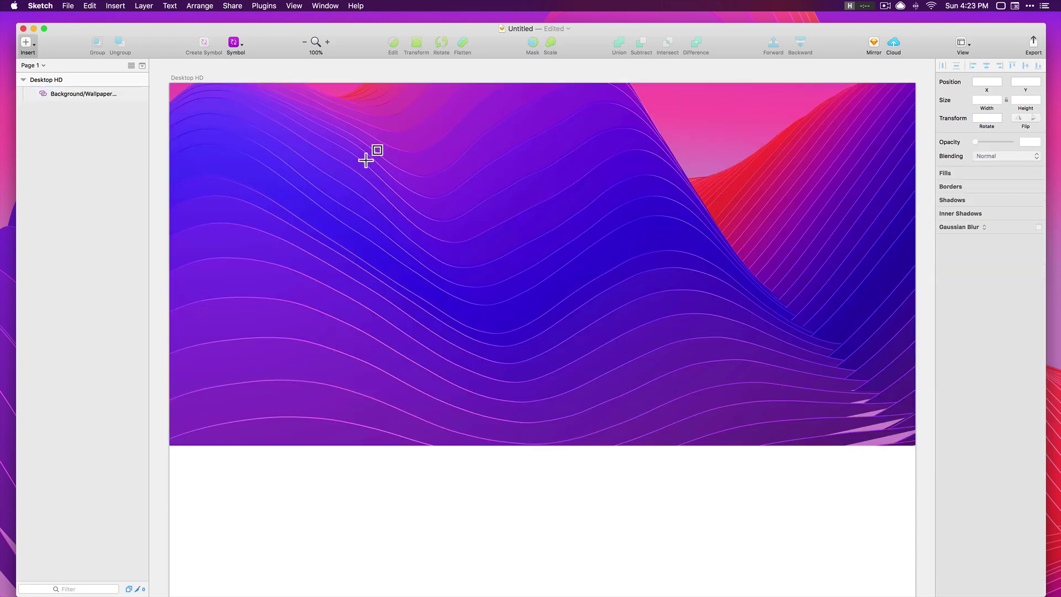
{"action": "left_click_drag", "start_coordinate": [367, 137], "coordinate": [585, 324]}
{"action": "mouse_move", "coordinate": [464, 260]}
{"action": "left_mouse_down"}
{"action": "mouse_move", "coordinate": [421, 236]}
{"action": "mouse_move", "coordinate": [301, 216]}
{"action": "left_mouse_up"}
{"action": "left_click_drag", "start_coordinate": [388, 272], "coordinate": [707, 446]}
Replace the rectangle with the Angle Library Gradient/01 symbol
{"action": "right_click", "coordinate": [581, 254]}
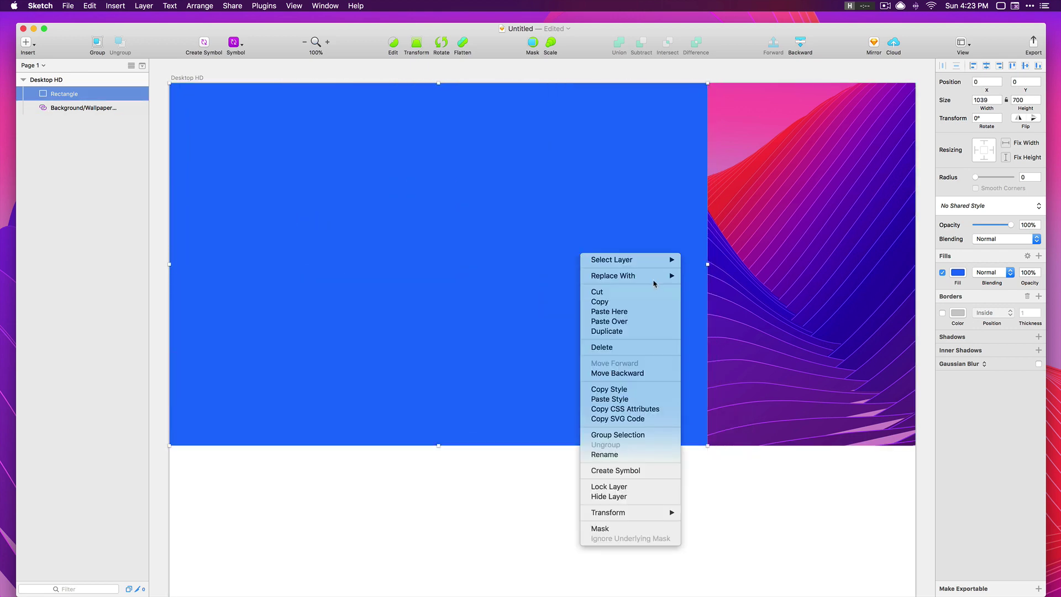
{"action": "mouse_move", "coordinate": [619, 275]}
{"action": "mouse_move", "coordinate": [718, 278]}
{"action": "mouse_move", "coordinate": [826, 452]}
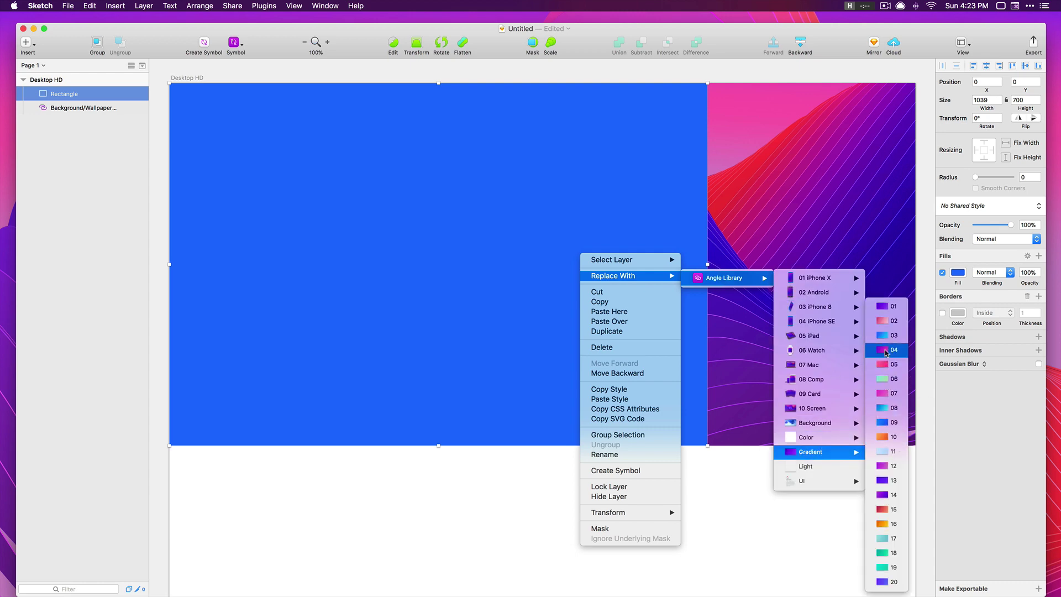
{"action": "left_click", "coordinate": [887, 306]}
{"action": "left_click", "coordinate": [580, 490]}
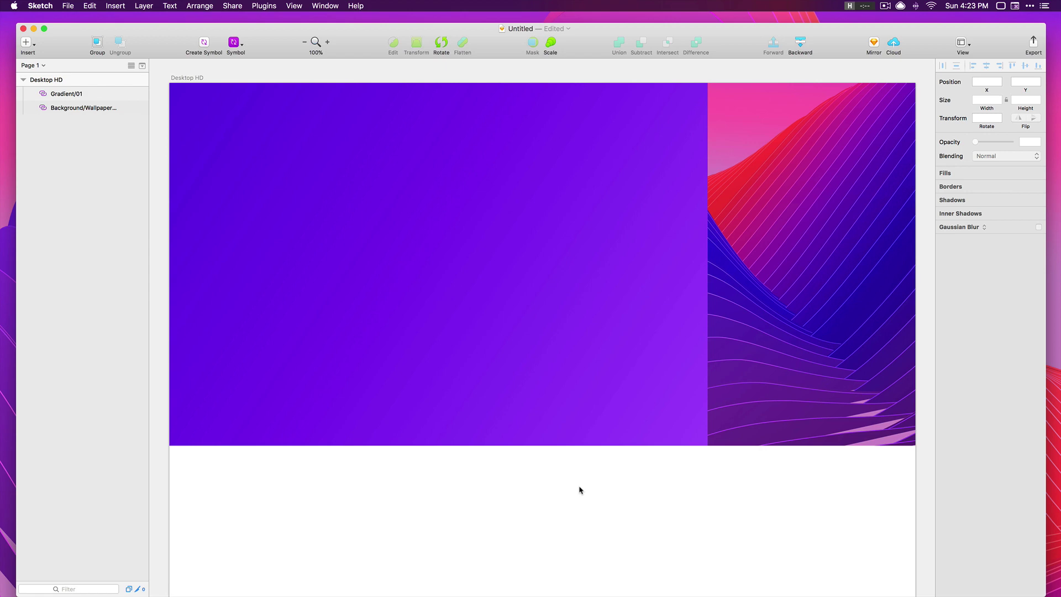
{"action": "left_click", "coordinate": [569, 366]}
{"action": "left_click", "coordinate": [651, 502]}
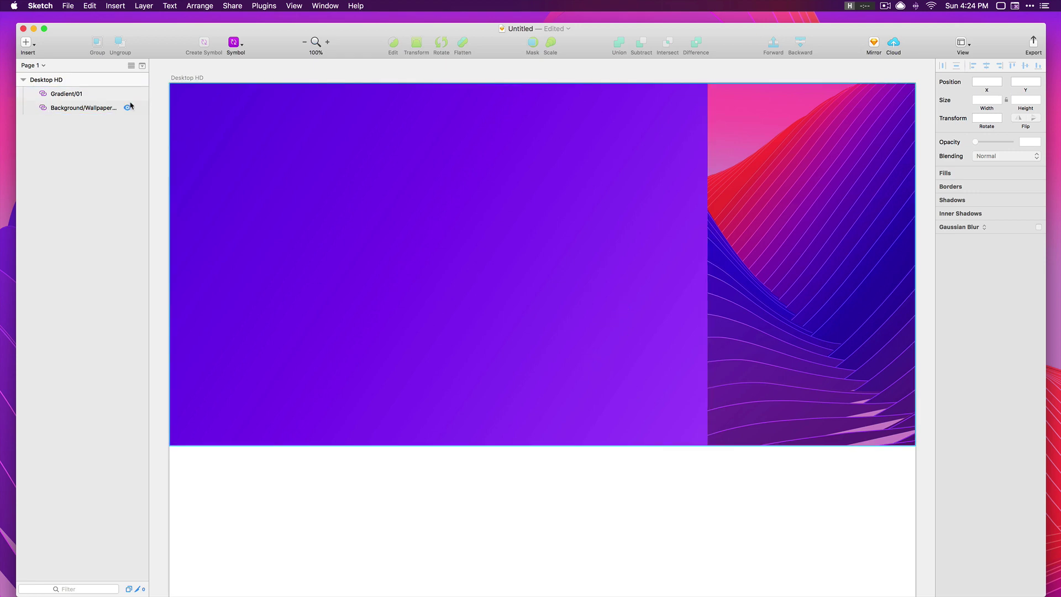
Insert the Clay White iPhone X 02 Left mockup from Angle Library onto the artboard
{"action": "left_click", "coordinate": [25, 43]}
{"action": "mouse_move", "coordinate": [65, 178]}
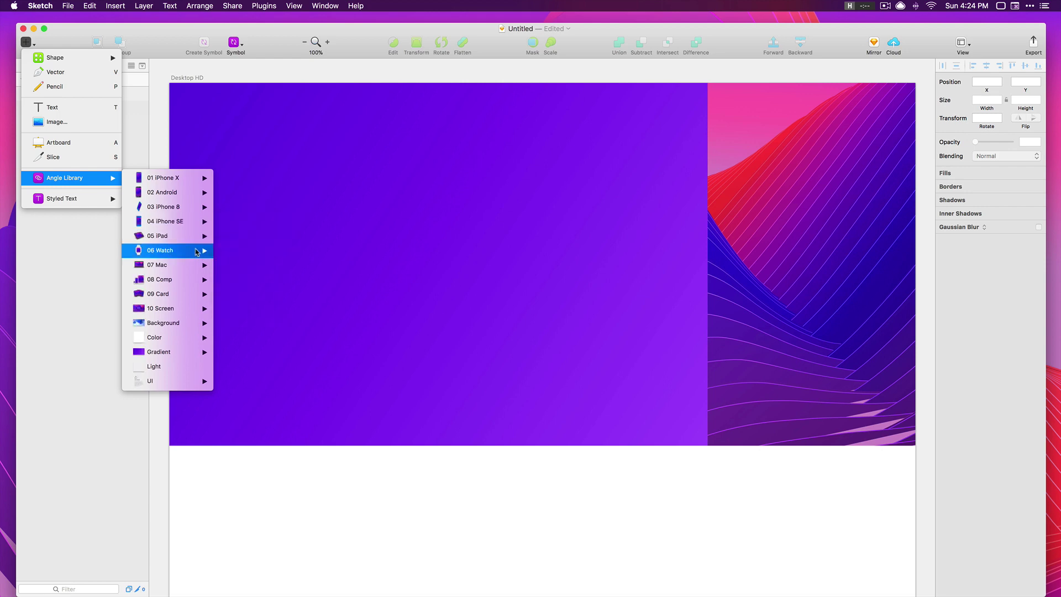
{"action": "mouse_move", "coordinate": [195, 257]}
{"action": "mouse_move", "coordinate": [194, 178]}
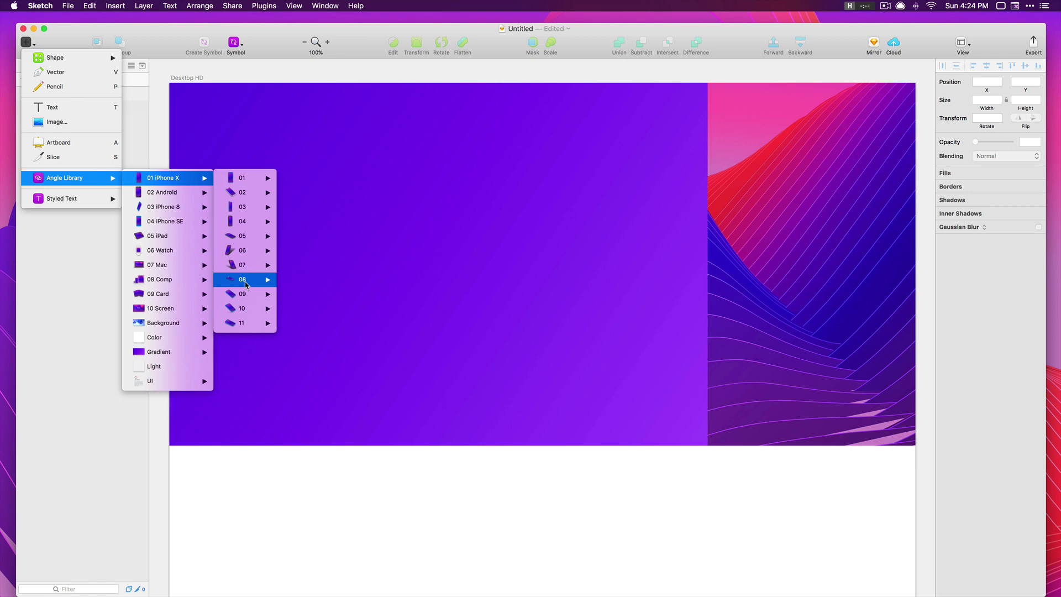
{"action": "mouse_move", "coordinate": [243, 192]}
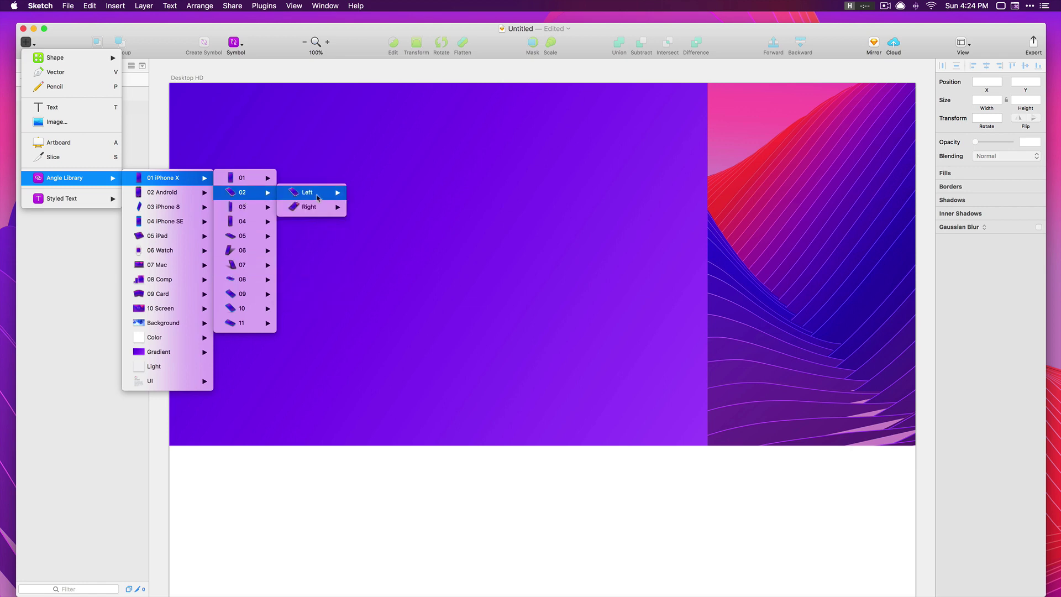
{"action": "mouse_move", "coordinate": [318, 198]}
{"action": "left_click", "coordinate": [502, 252]}
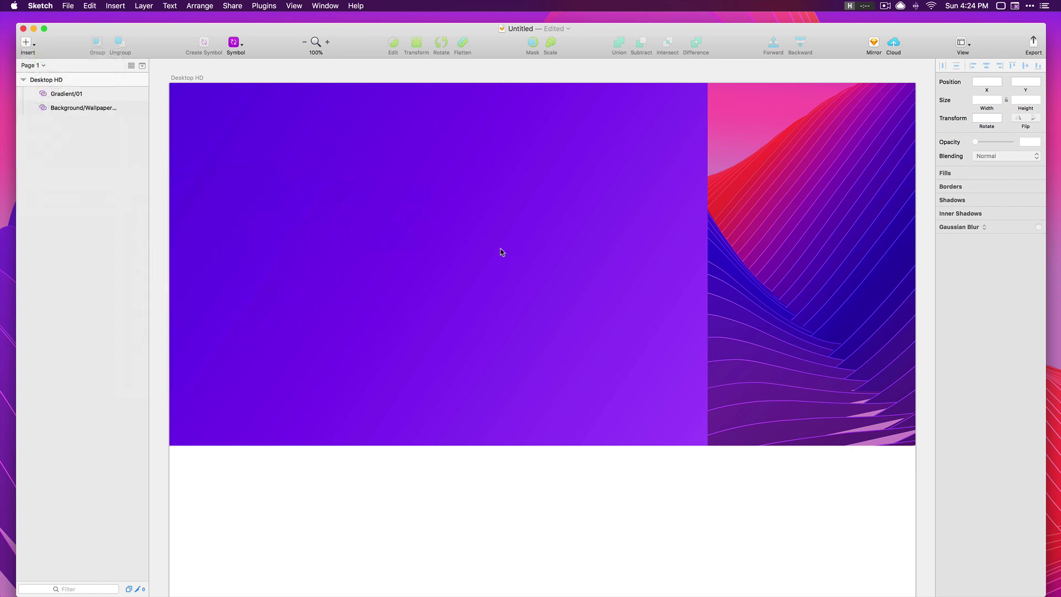
{"action": "left_click", "coordinate": [520, 281]}
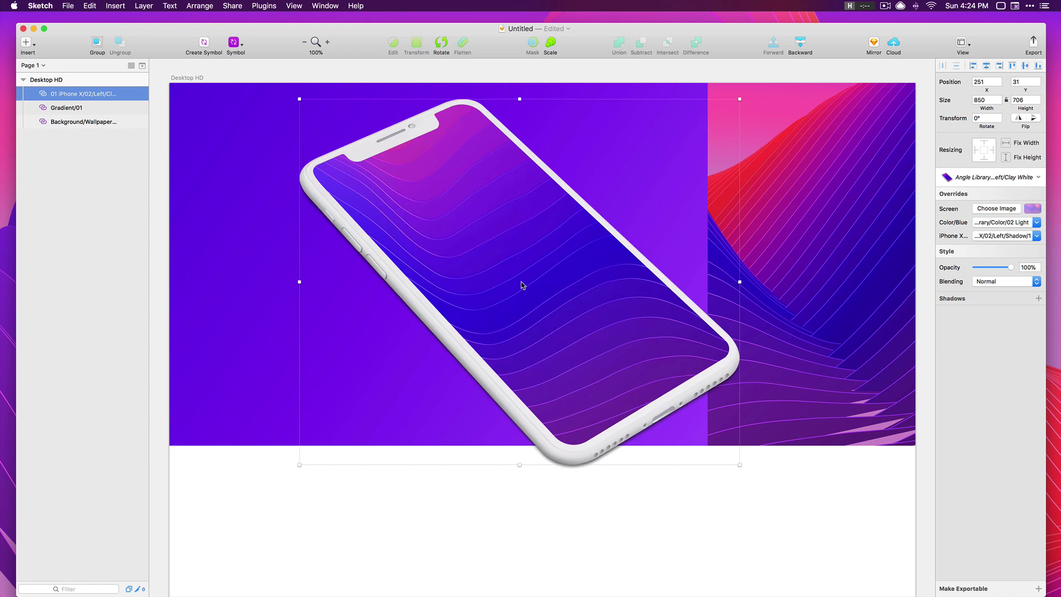
Scale the phone mockup to 70% and nudge it slightly right
{"action": "key", "text": "super+k"}
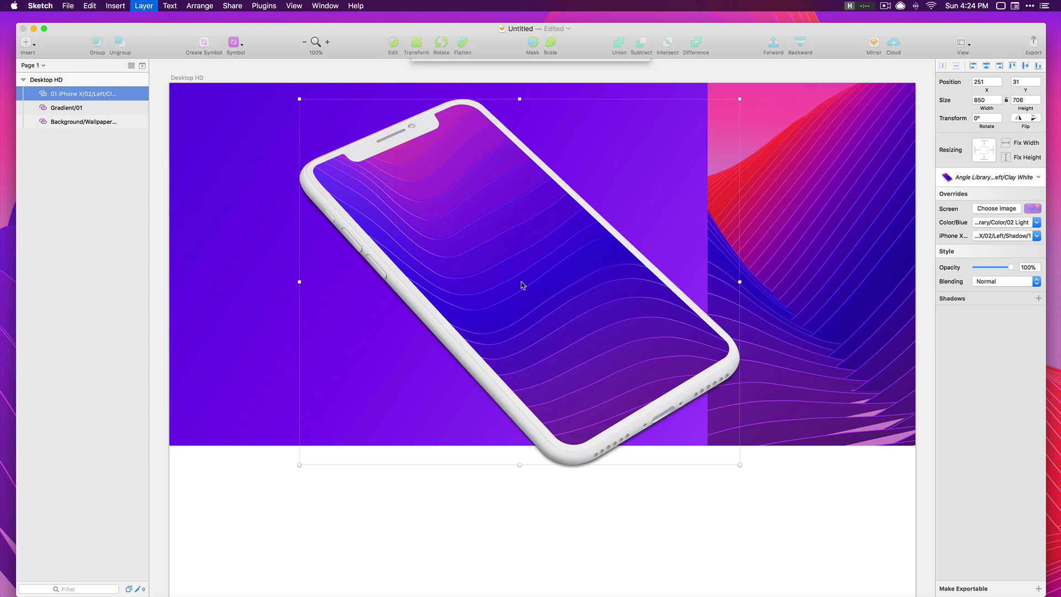
{"action": "type", "text": "70"}
{"action": "key", "text": "Return"}
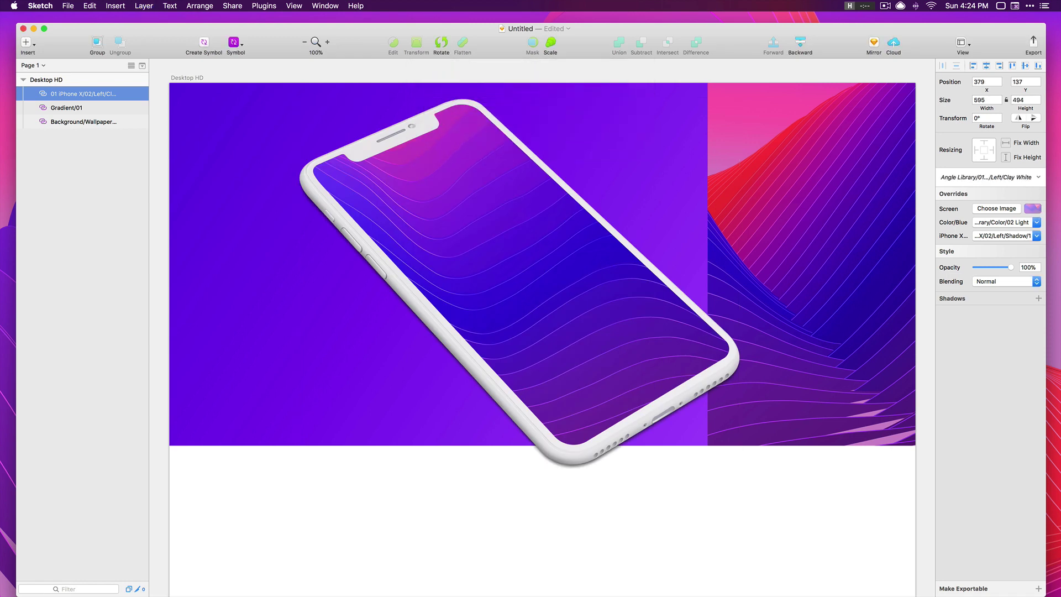
{"action": "left_click_drag", "start_coordinate": [564, 310], "coordinate": [586, 308]}
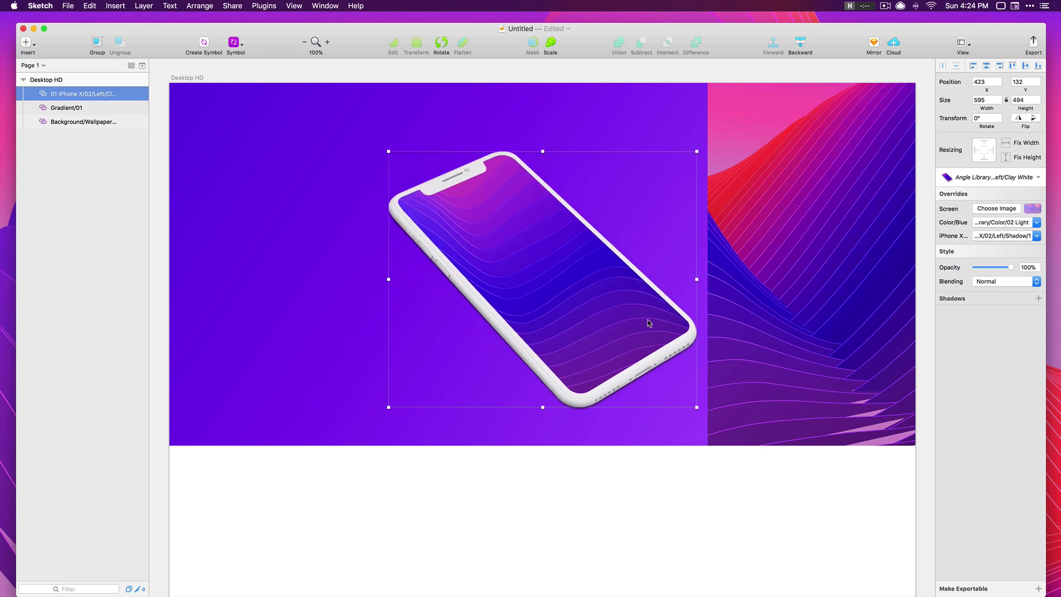
Try the Shadow/2 through Shadow/5 overrides on the iPhone mockup
{"action": "left_click", "coordinate": [992, 239]}
{"action": "mouse_move", "coordinate": [997, 263]}
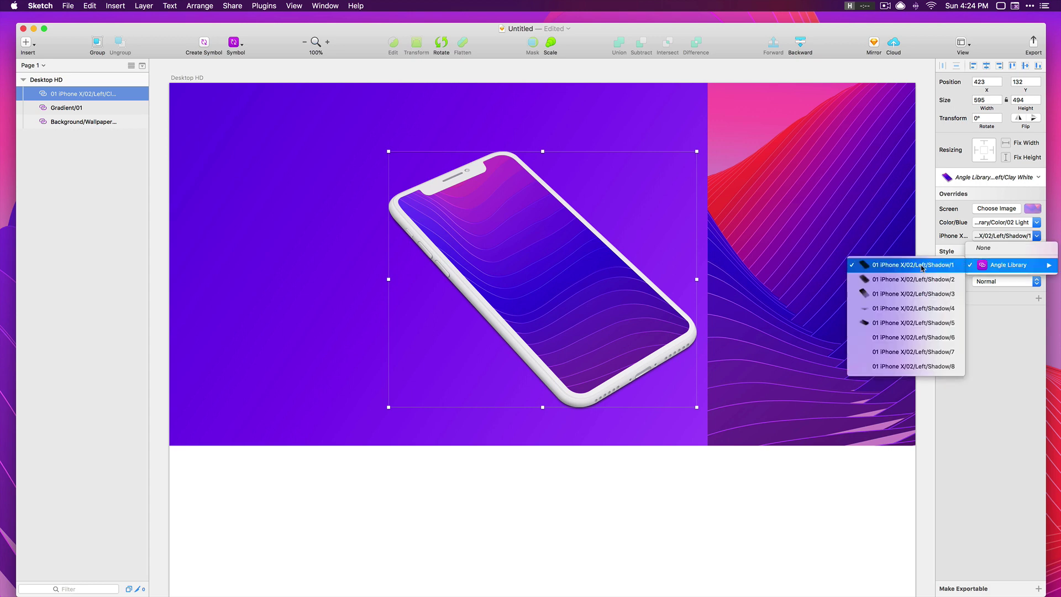
{"action": "left_click", "coordinate": [997, 239]}
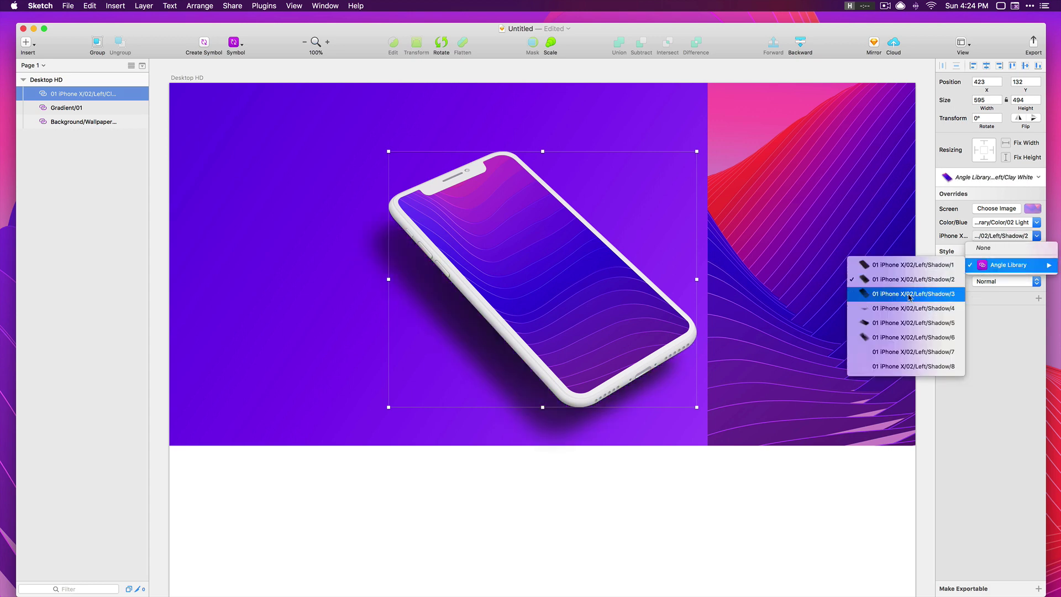
{"action": "left_click", "coordinate": [909, 294]}
{"action": "left_click", "coordinate": [997, 236]}
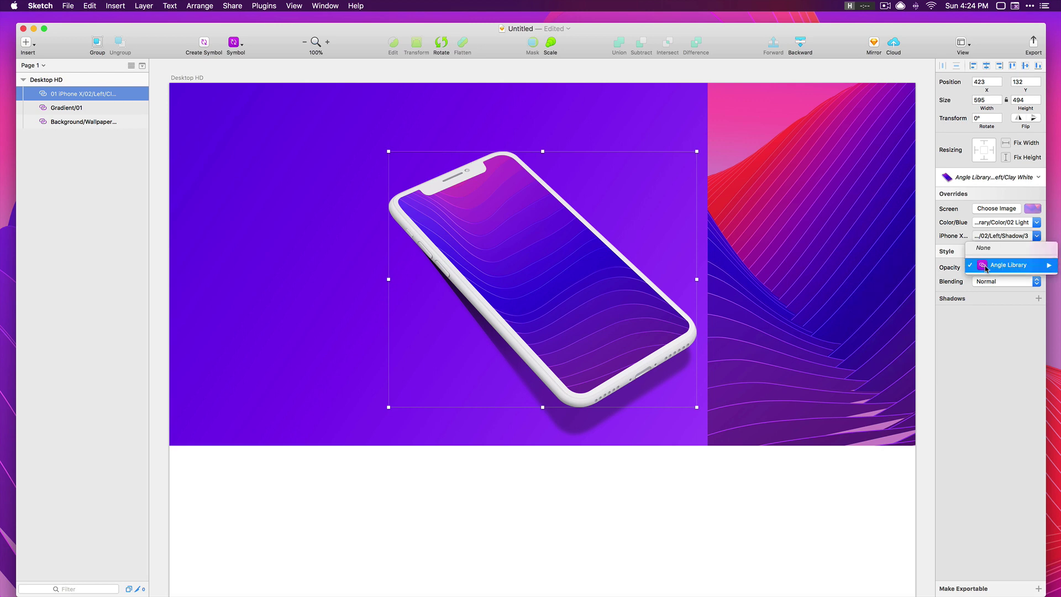
{"action": "mouse_move", "coordinate": [986, 268]}
{"action": "left_click", "coordinate": [909, 308]}
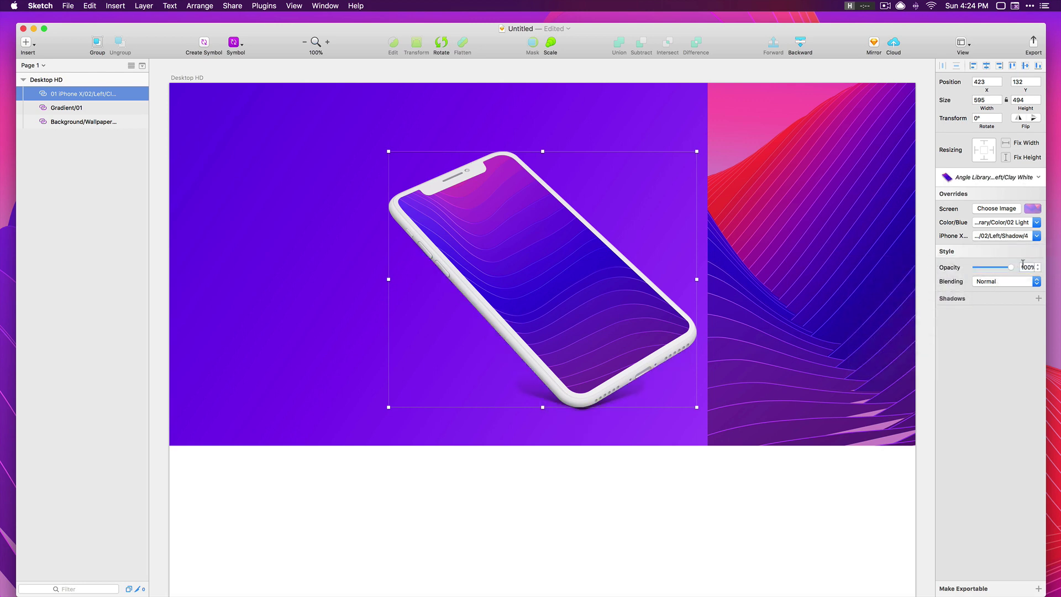
{"action": "left_click", "coordinate": [1023, 237]}
{"action": "mouse_move", "coordinate": [1001, 266]}
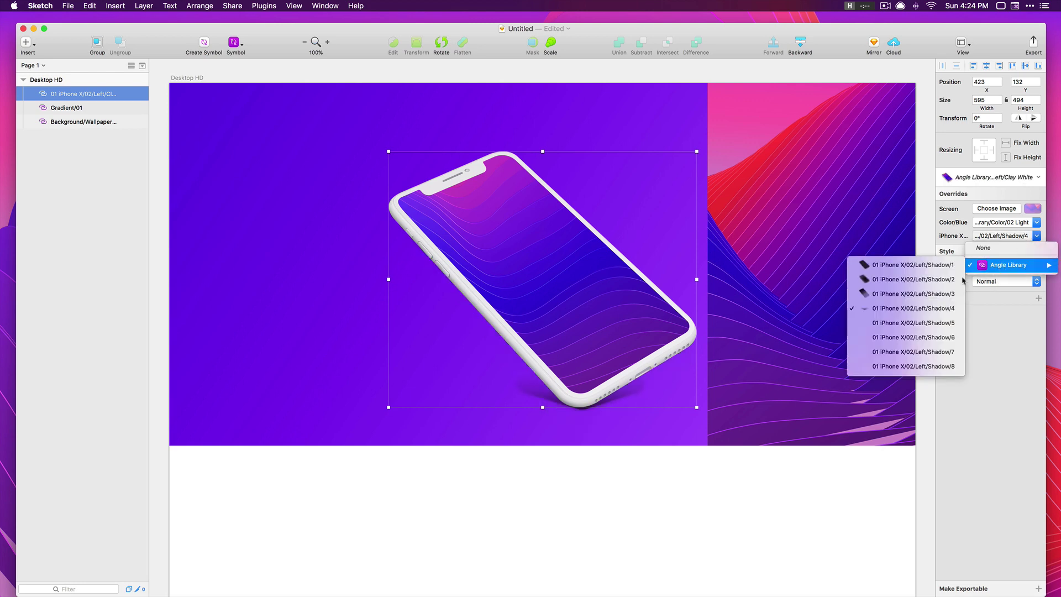
{"action": "left_click", "coordinate": [917, 323]}
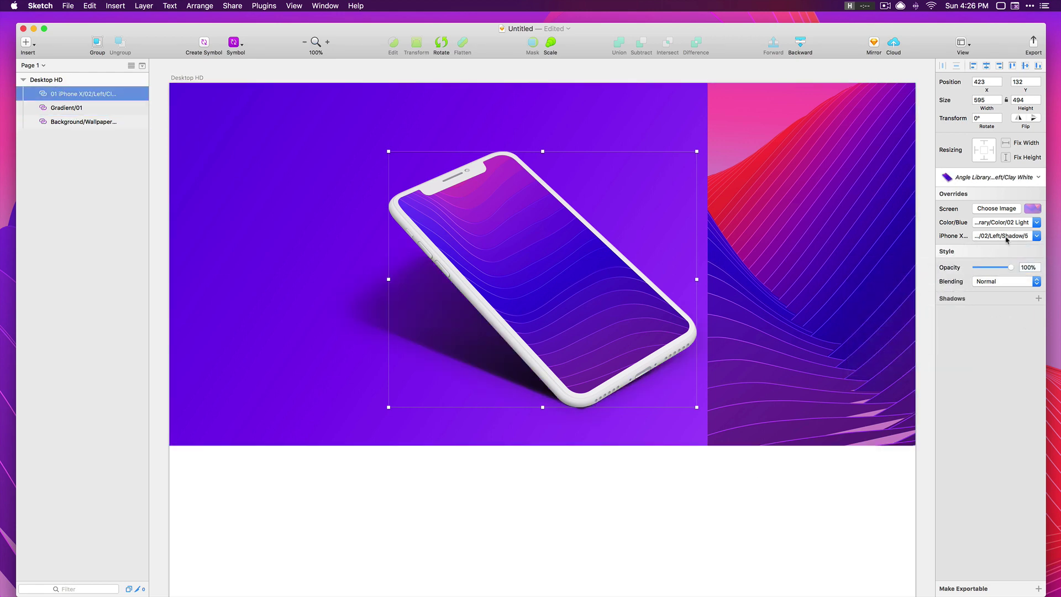
Apply the Shadow/8 override and move the phone right to X 541
{"action": "left_click", "coordinate": [1009, 237]}
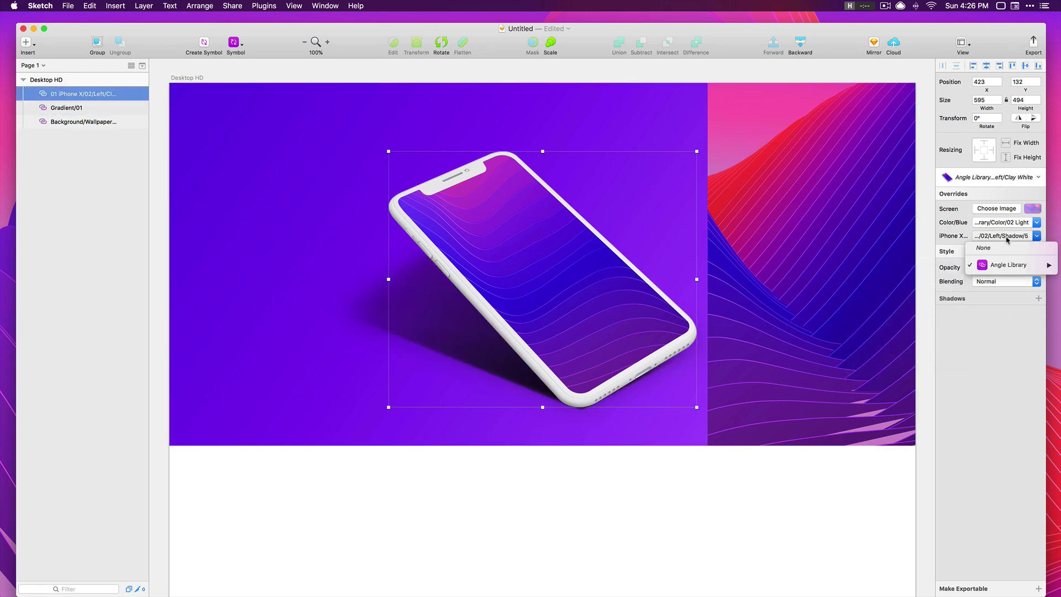
{"action": "mouse_move", "coordinate": [1007, 271]}
{"action": "left_click", "coordinate": [919, 368]}
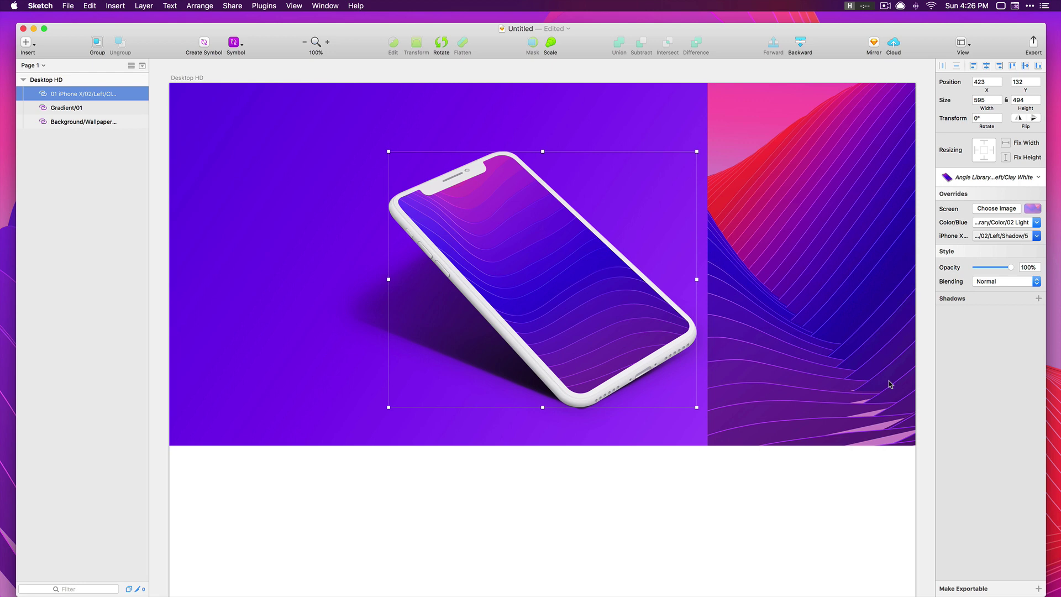
{"action": "left_click", "coordinate": [738, 483]}
{"action": "left_click_drag", "start_coordinate": [607, 361], "coordinate": [673, 361]}
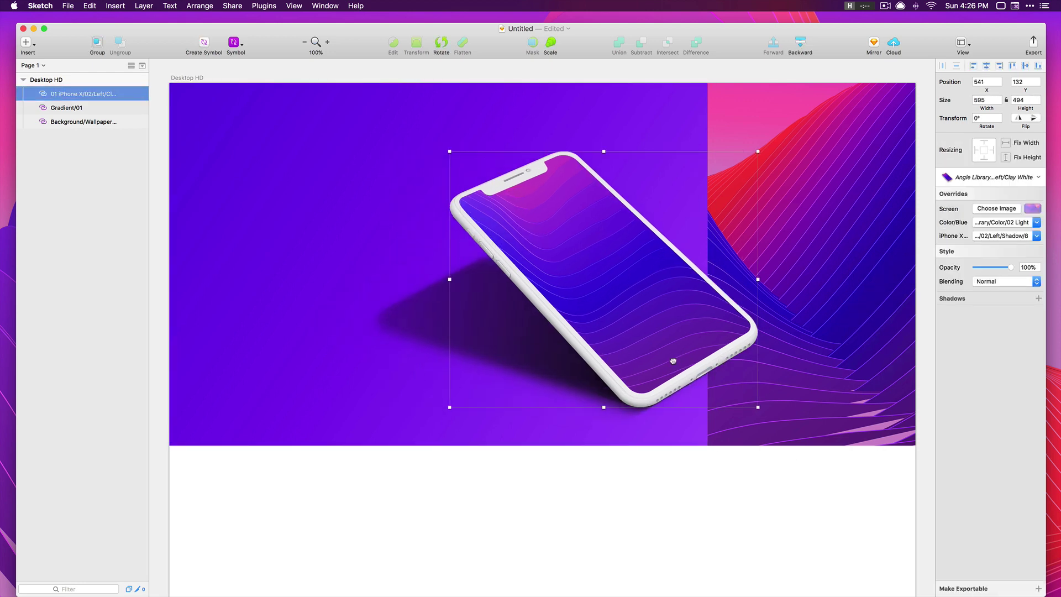
{"action": "scroll", "coordinate": [690, 377], "scroll_direction": "right", "scroll_amount": 10}
Add an iPhone X artboard from the Apple Devices presets
{"action": "left_click", "coordinate": [758, 360]}
{"action": "scroll", "coordinate": [741, 360], "scroll_direction": "left", "scroll_amount": 4}
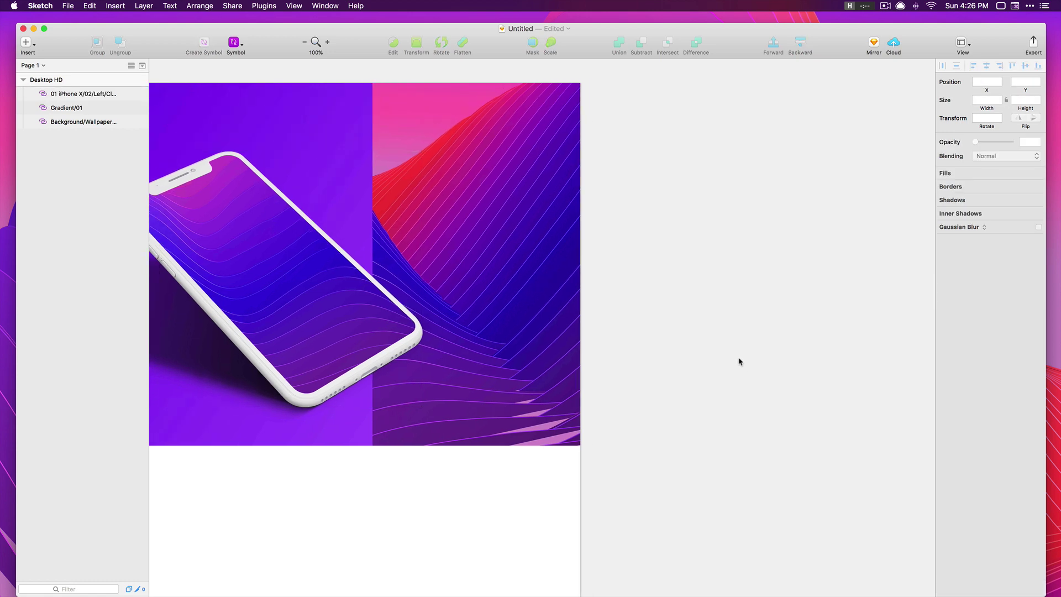
{"action": "scroll", "coordinate": [772, 359], "scroll_direction": "right", "scroll_amount": 2}
{"action": "scroll", "coordinate": [832, 328], "scroll_direction": "right", "scroll_amount": 2}
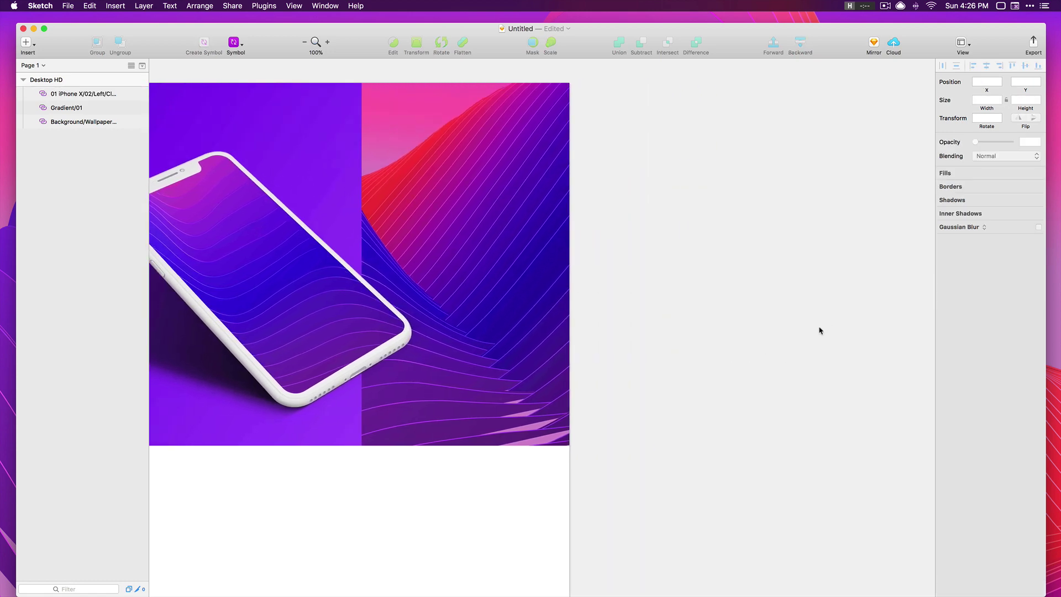
{"action": "scroll", "coordinate": [820, 330], "scroll_direction": "left", "scroll_amount": 2}
{"action": "scroll", "coordinate": [782, 323], "scroll_direction": "left", "scroll_amount": 3}
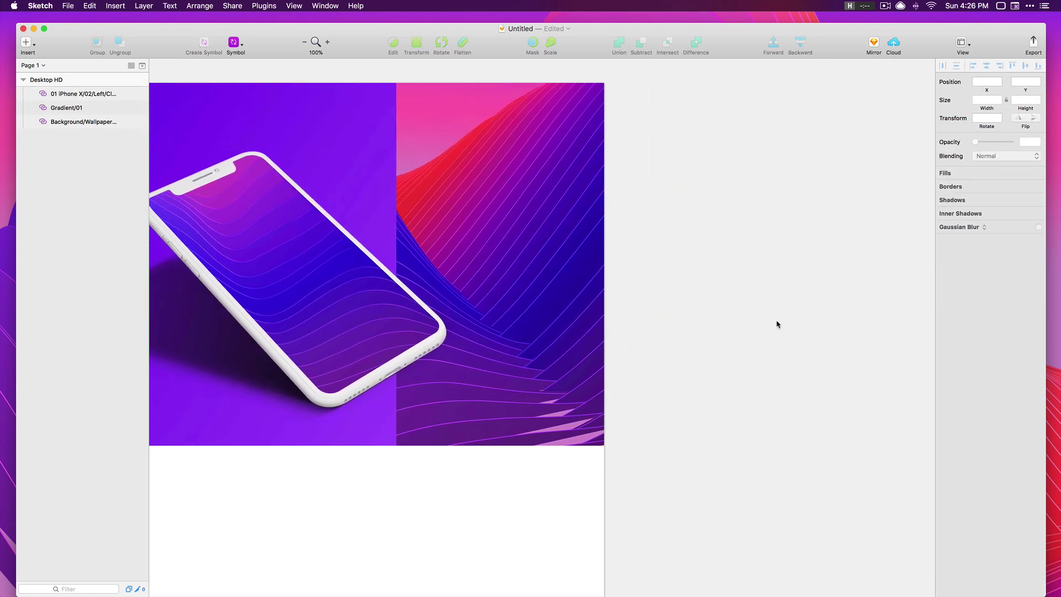
{"action": "key", "text": "a"}
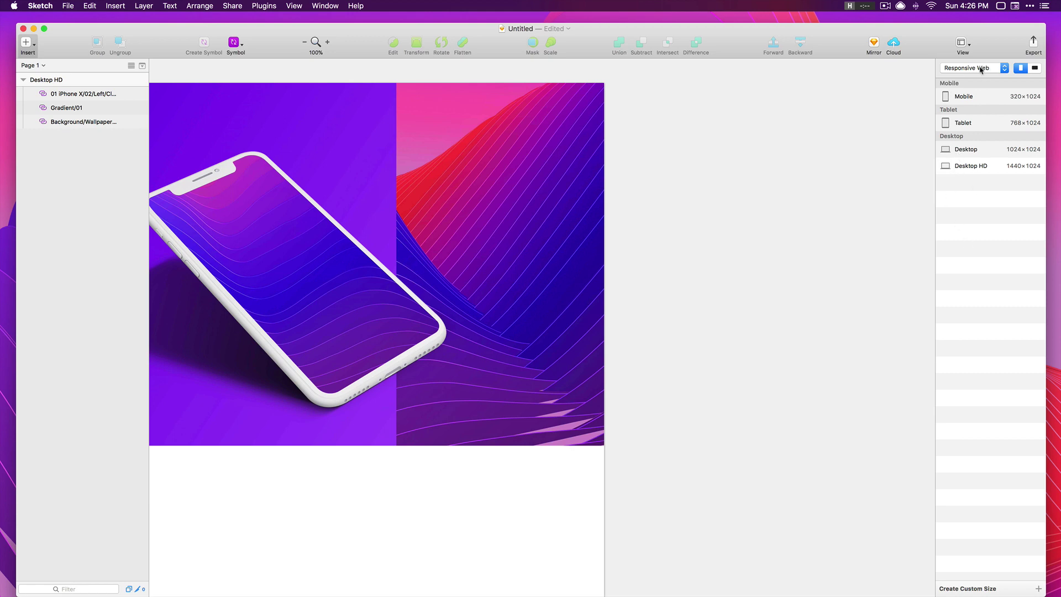
{"action": "left_click", "coordinate": [982, 70]}
{"action": "left_click", "coordinate": [964, 51]}
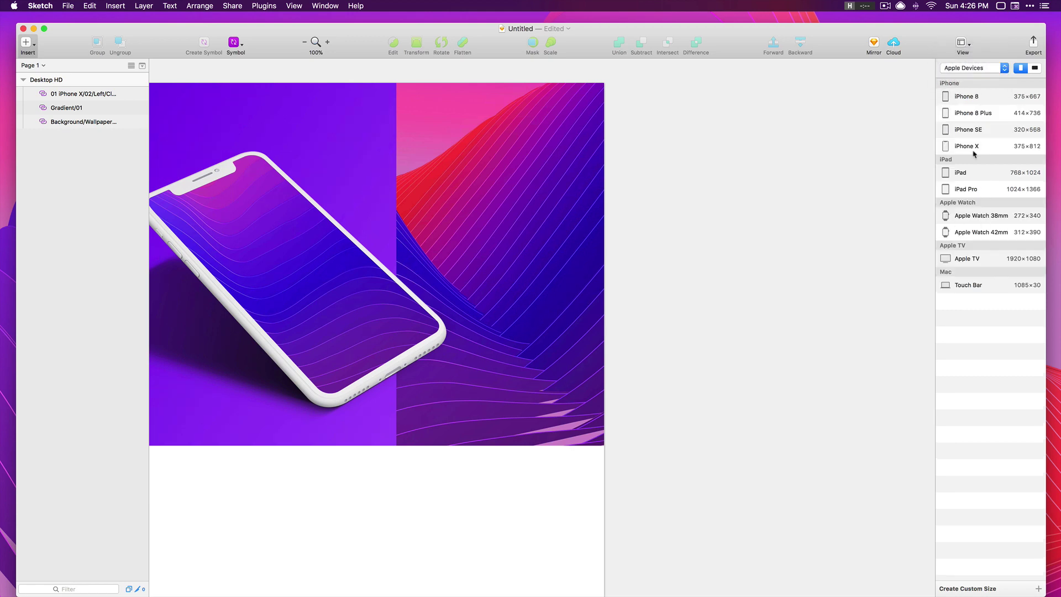
{"action": "left_click", "coordinate": [974, 152]}
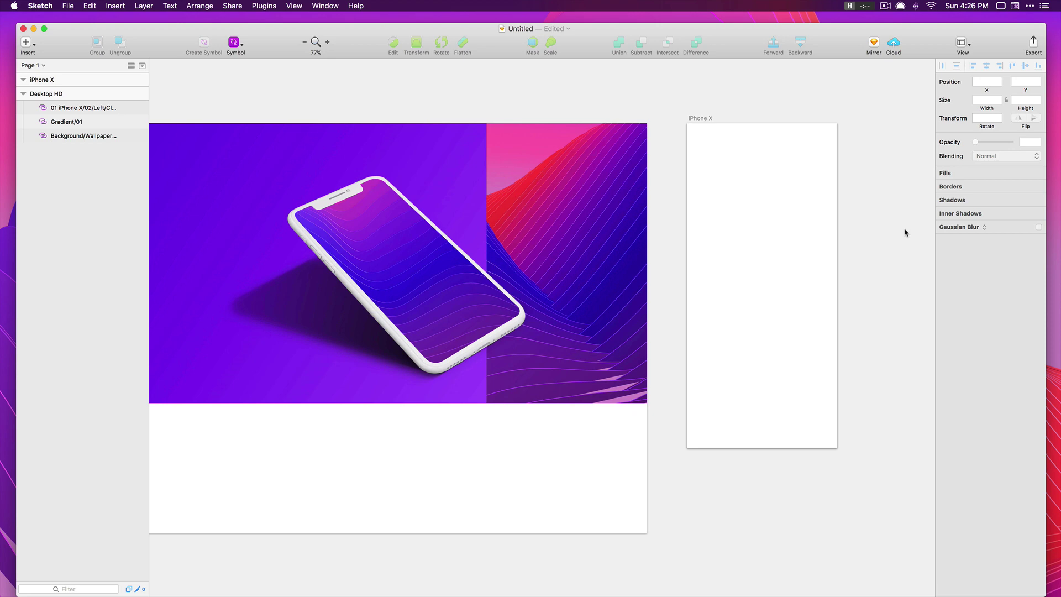
Insert the Angle Library 10 Screen iPhone X lock-screen design into the new artboard
{"action": "left_click", "coordinate": [242, 44]}
{"action": "mouse_move", "coordinate": [269, 64]}
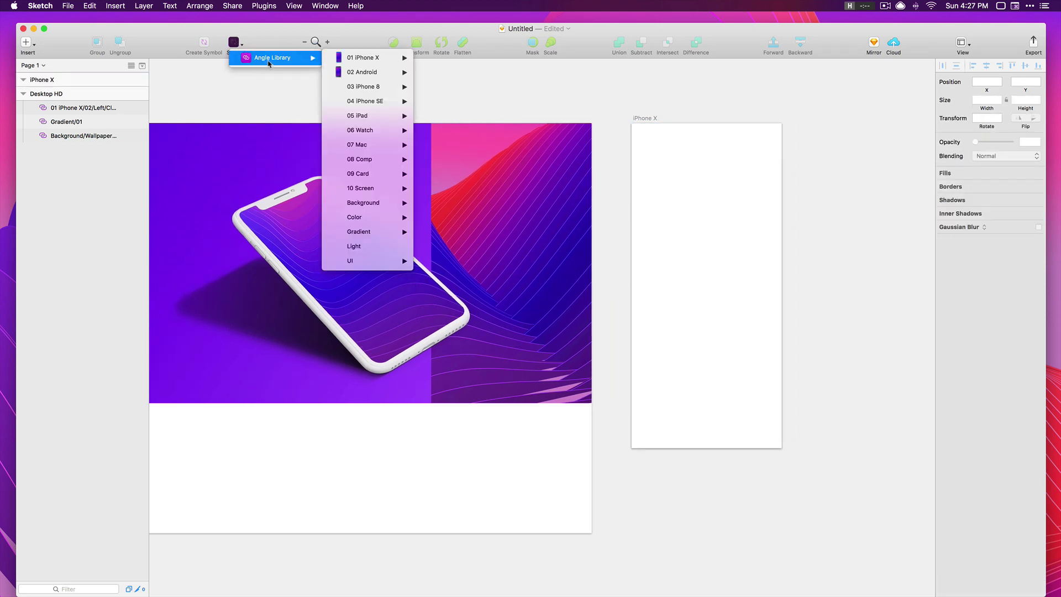
{"action": "mouse_move", "coordinate": [361, 192]}
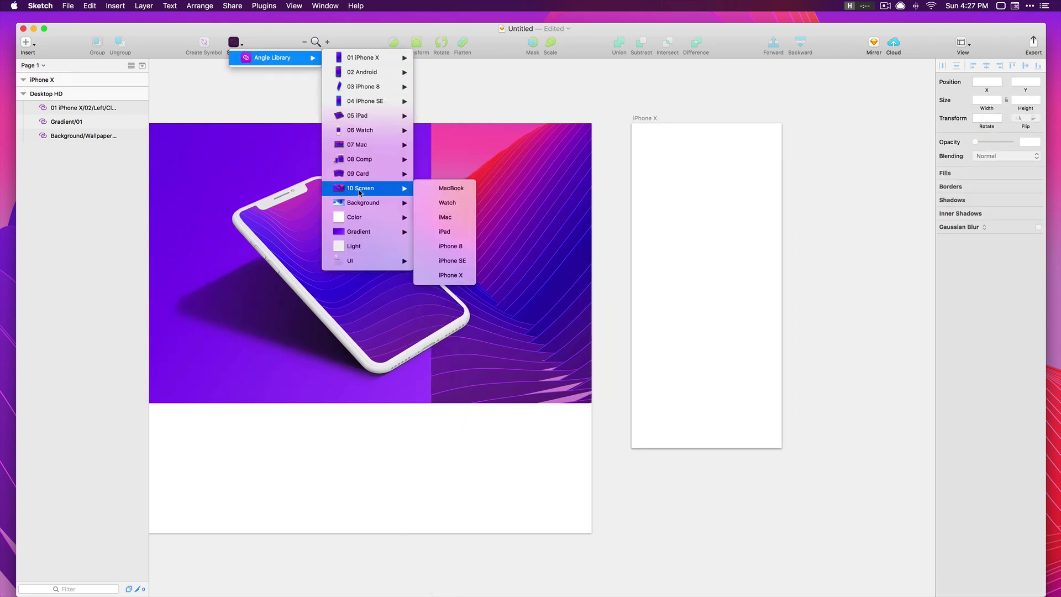
{"action": "left_click", "coordinate": [451, 275]}
{"action": "left_click", "coordinate": [708, 266]}
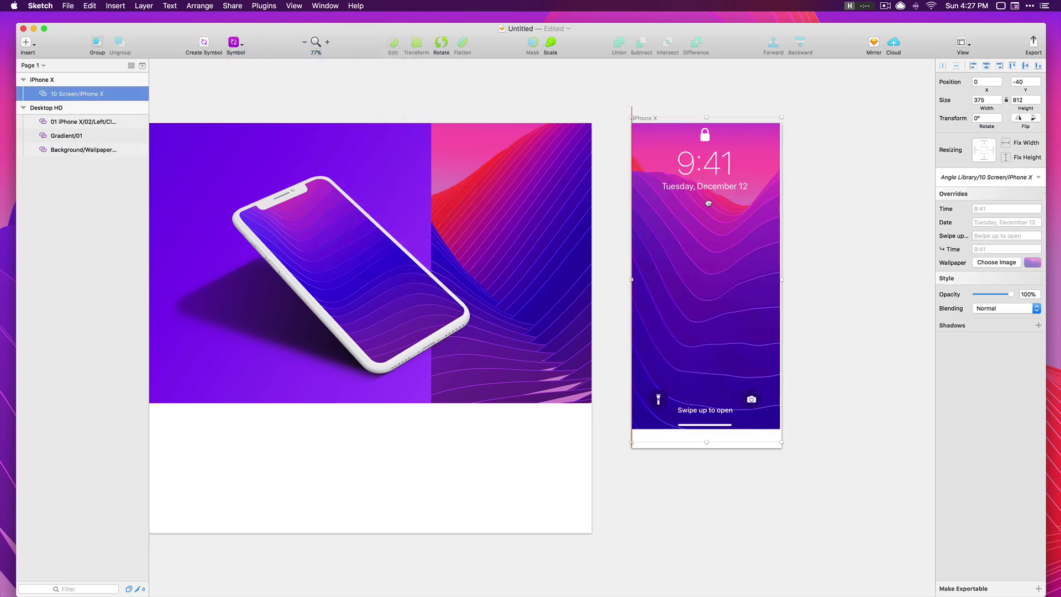
Apply the lock screen to the Desktop HD phone mockup with Angle (Cmd+Shift+A)
{"action": "scroll", "coordinate": [708, 208], "scroll_direction": "left", "scroll_amount": 7}
{"action": "left_click", "coordinate": [568, 247]}
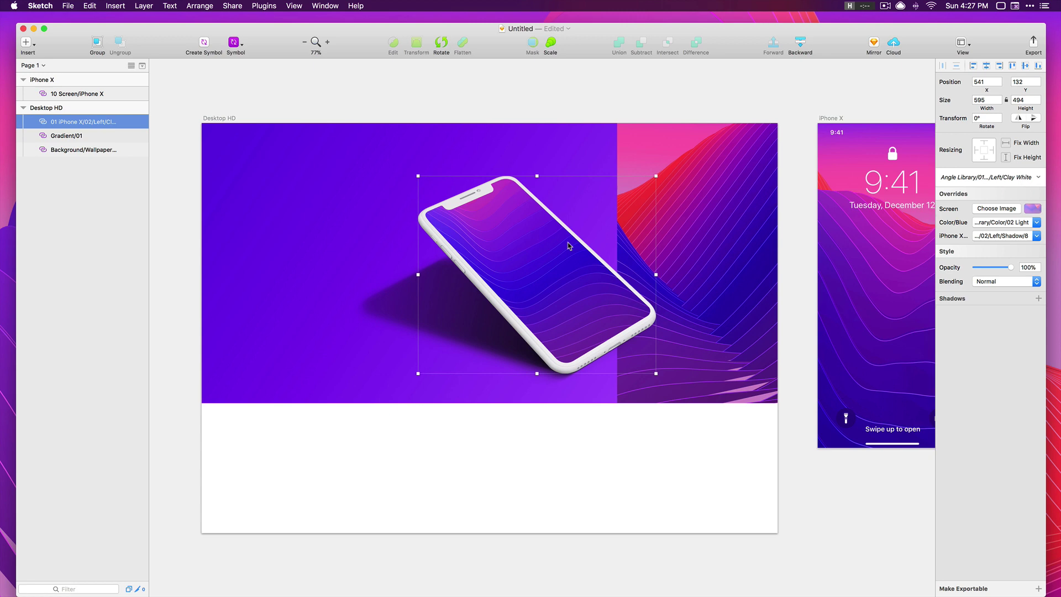
{"action": "key", "text": "super+shift+a"}
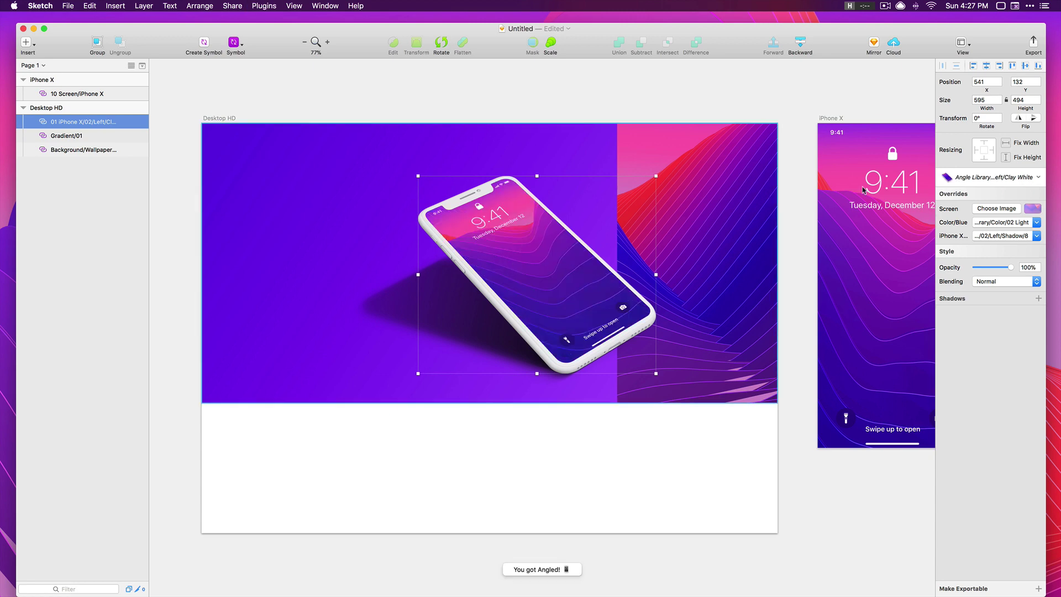
{"action": "scroll", "coordinate": [795, 221], "scroll_direction": "left", "scroll_amount": 2}
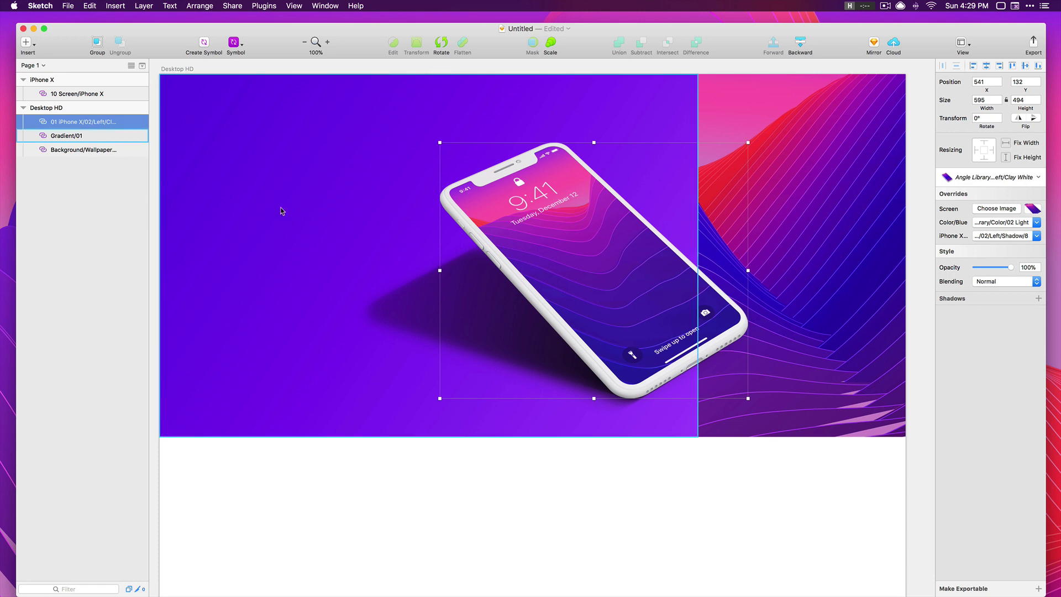
Insert the UI/Title block ('500', 'ANGLE MOCKUPS') and position it left of the phone
{"action": "left_click", "coordinate": [272, 234]}
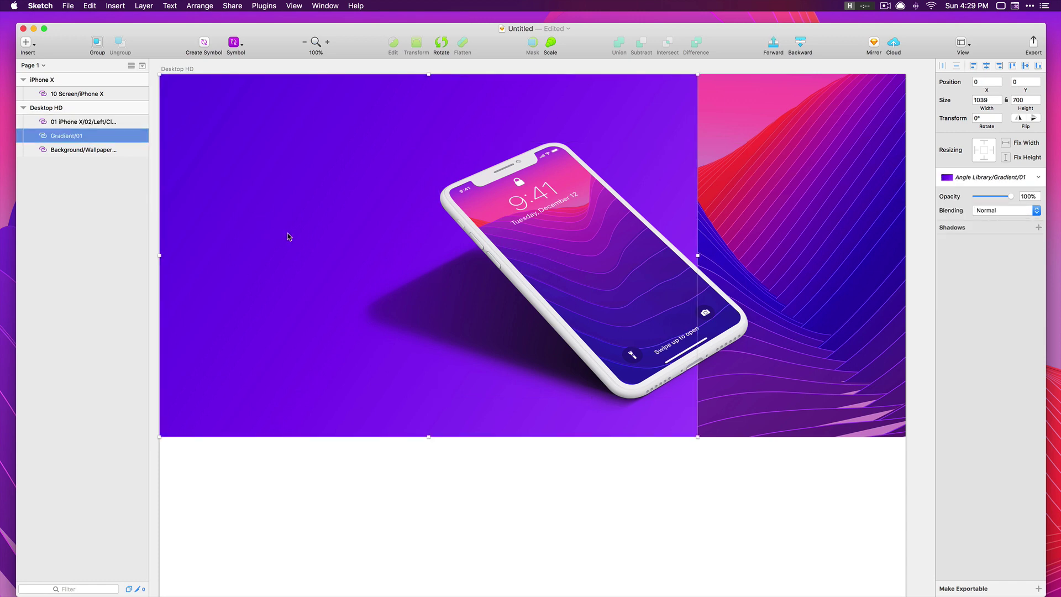
{"action": "left_click", "coordinate": [28, 49]}
{"action": "mouse_move", "coordinate": [77, 179]}
{"action": "mouse_move", "coordinate": [165, 183]}
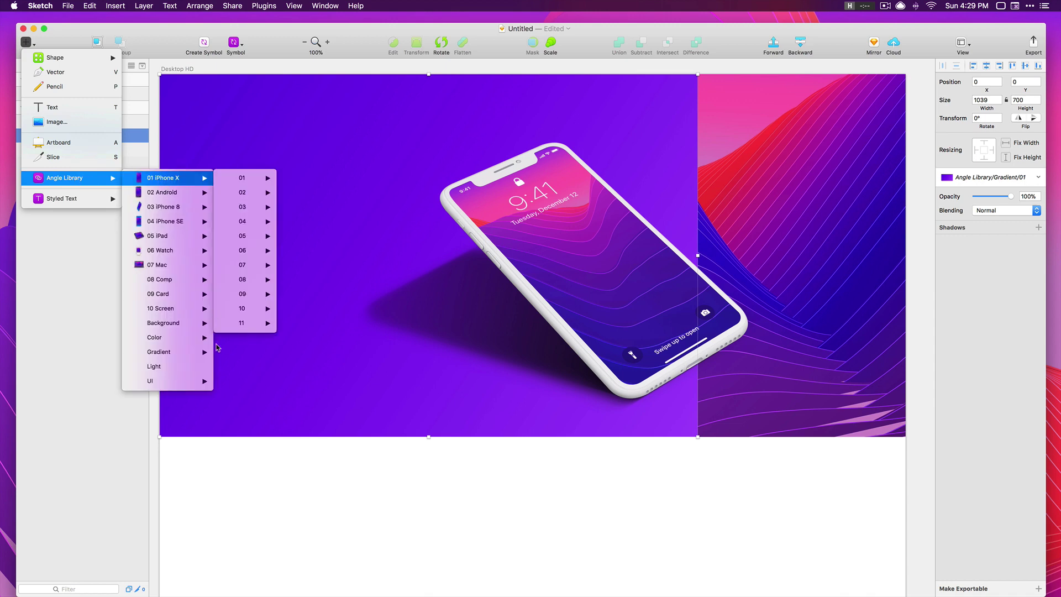
{"action": "mouse_move", "coordinate": [178, 381]}
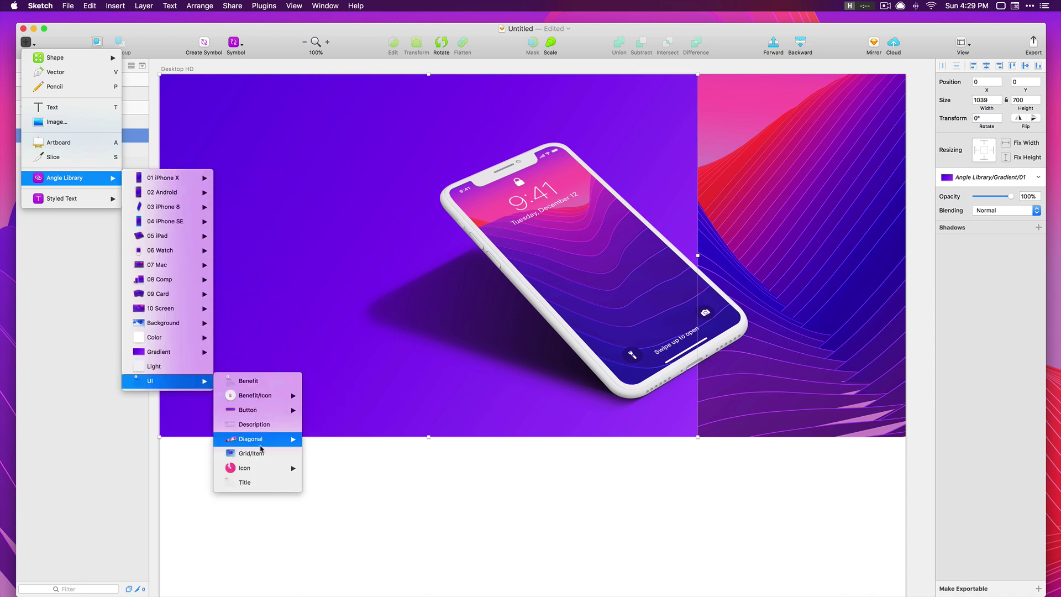
{"action": "left_click", "coordinate": [259, 482]}
{"action": "left_click", "coordinate": [345, 278]}
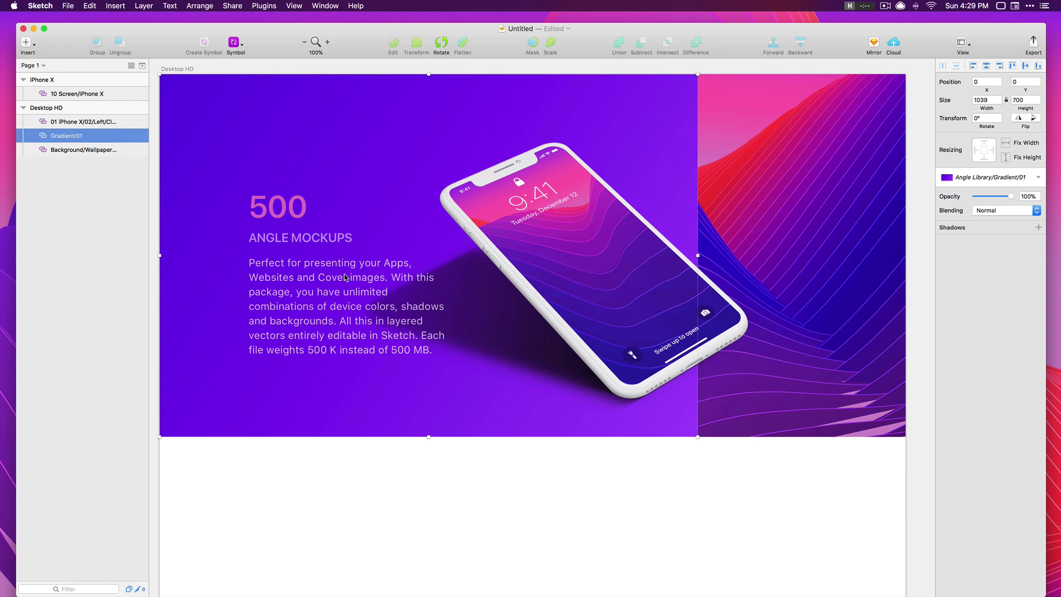
{"action": "left_click_drag", "start_coordinate": [344, 278], "coordinate": [310, 277]}
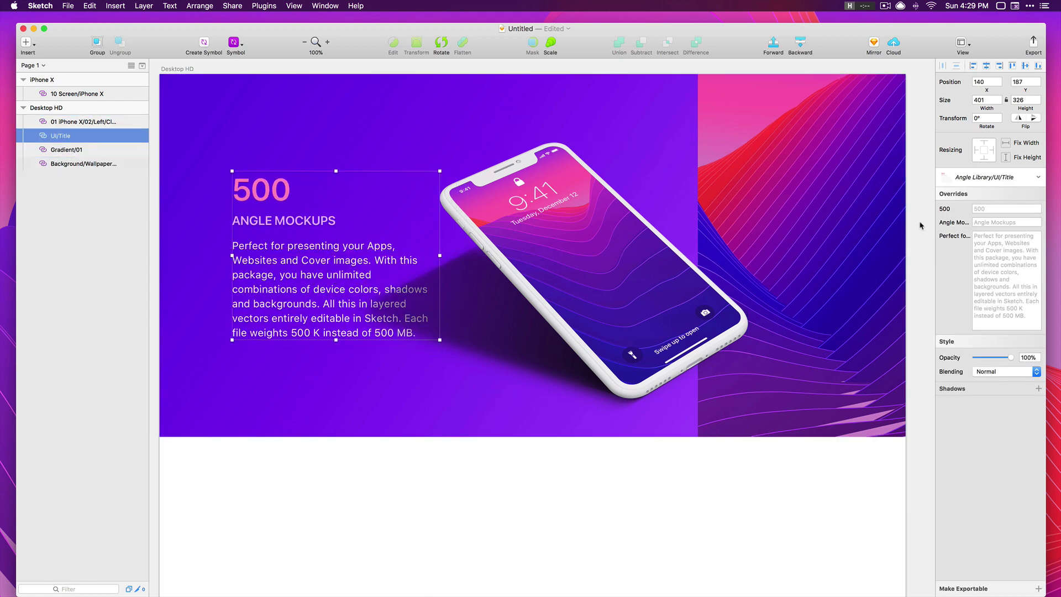
{"action": "left_click", "coordinate": [978, 256]}
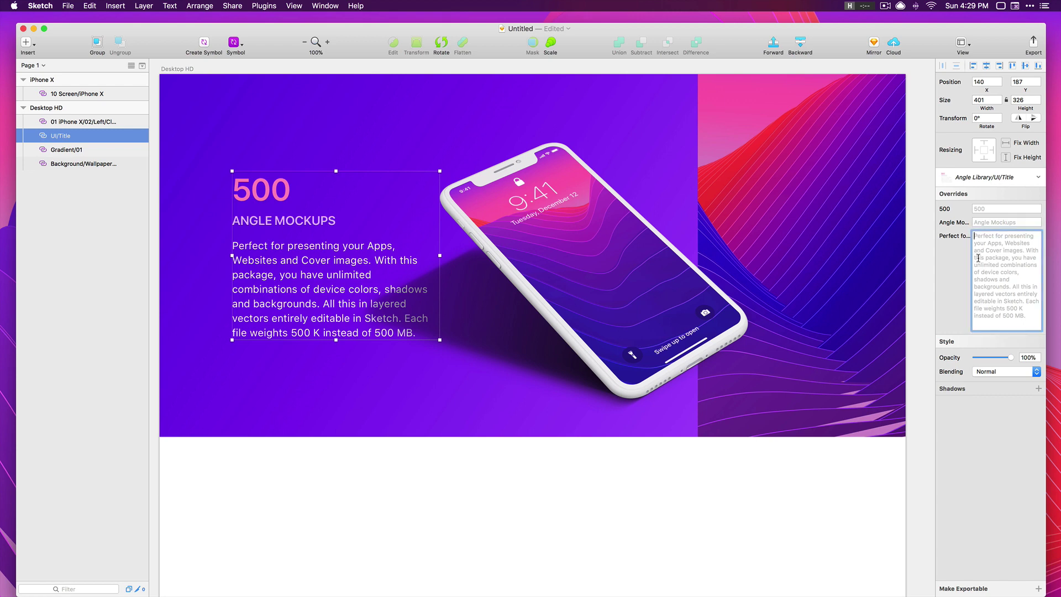
Trim the wave wallpaper's left edge to X 179, undoing an accidental phone move
{"action": "left_click", "coordinate": [666, 108]}
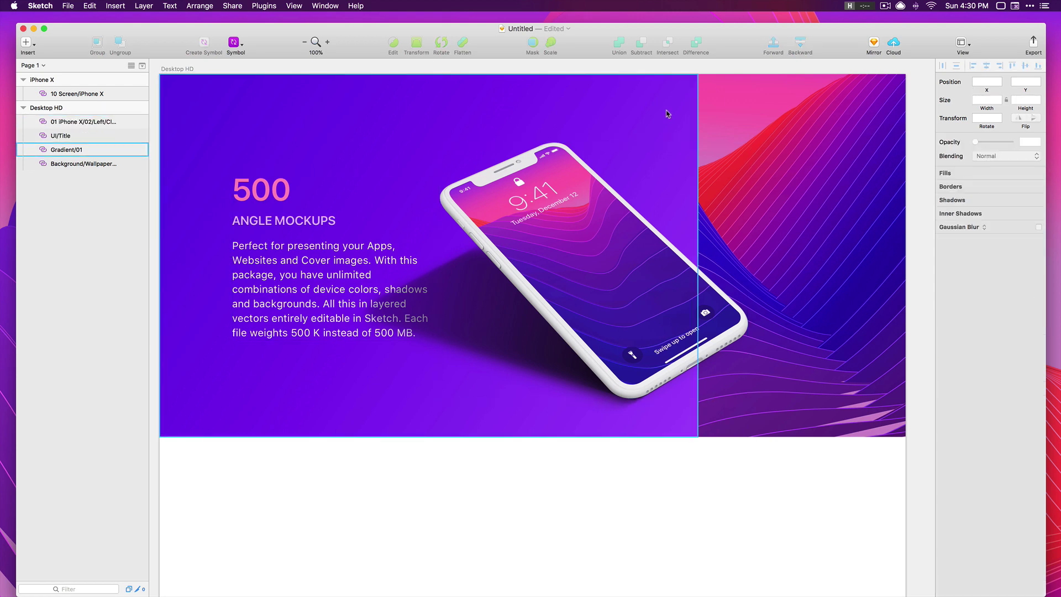
{"action": "left_click_drag", "start_coordinate": [699, 256], "coordinate": [628, 259]}
{"action": "key", "text": "super+z"}
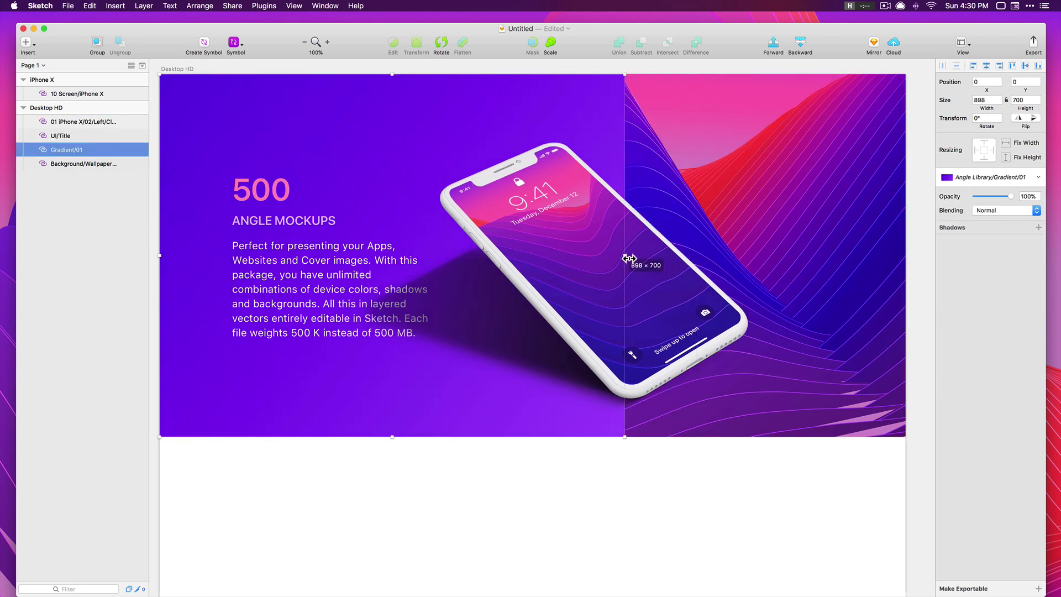
{"action": "left_click", "coordinate": [840, 197]}
{"action": "left_click_drag", "start_coordinate": [164, 257], "coordinate": [252, 257]}
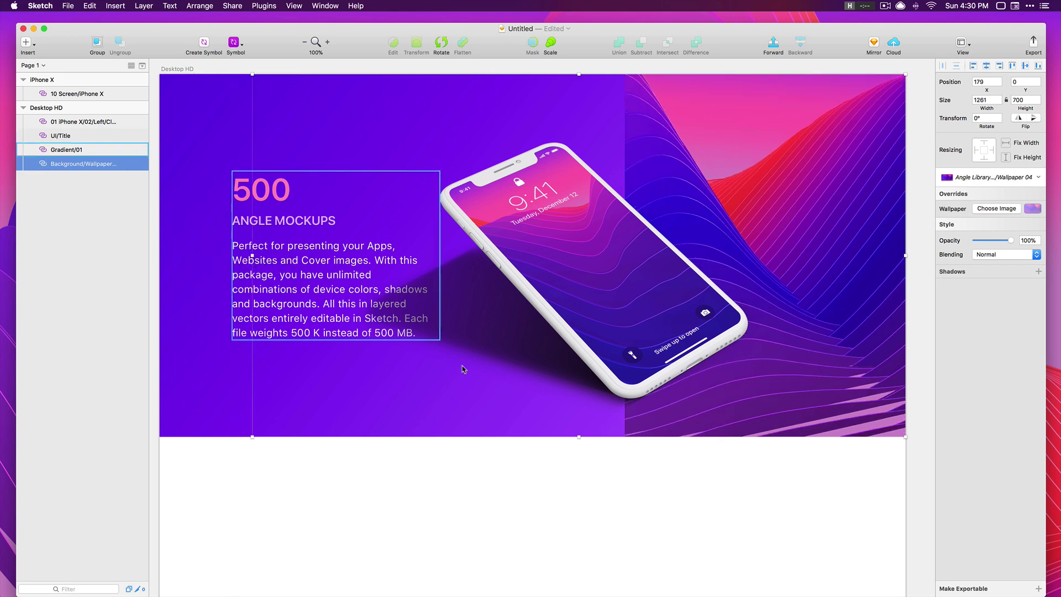
{"action": "left_click", "coordinate": [812, 575]}
Reposition the title block to 119,187 and the phone mockup to 601,132
{"action": "left_click", "coordinate": [329, 282]}
{"action": "mouse_move", "coordinate": [319, 280]}
{"action": "left_mouse_down"}
{"action": "mouse_move", "coordinate": [294, 282]}
{"action": "mouse_move", "coordinate": [310, 282]}
{"action": "left_mouse_up"}
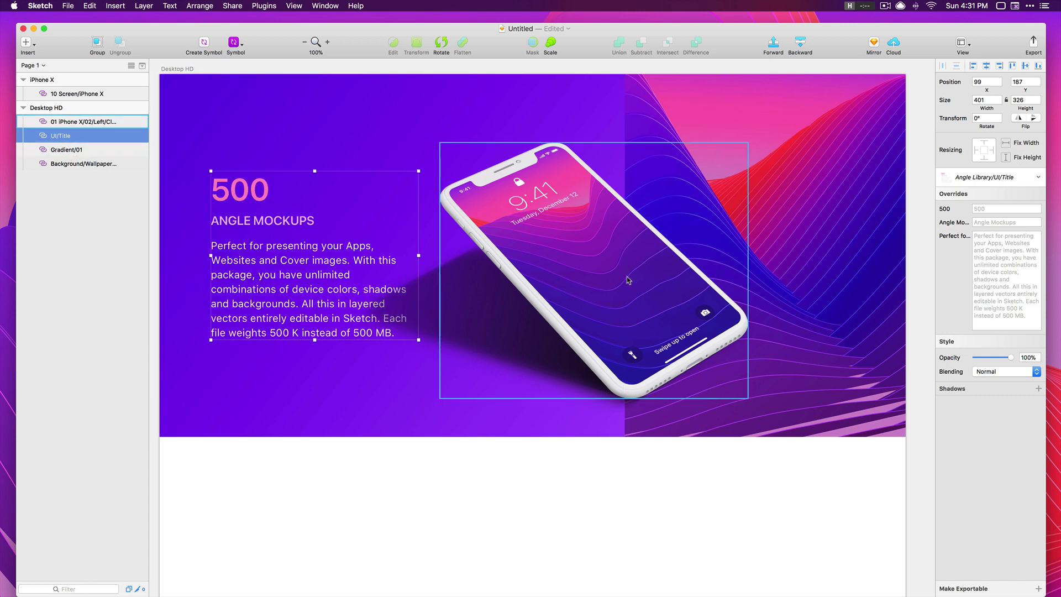
{"action": "left_click_drag", "start_coordinate": [628, 280], "coordinate": [659, 280]}
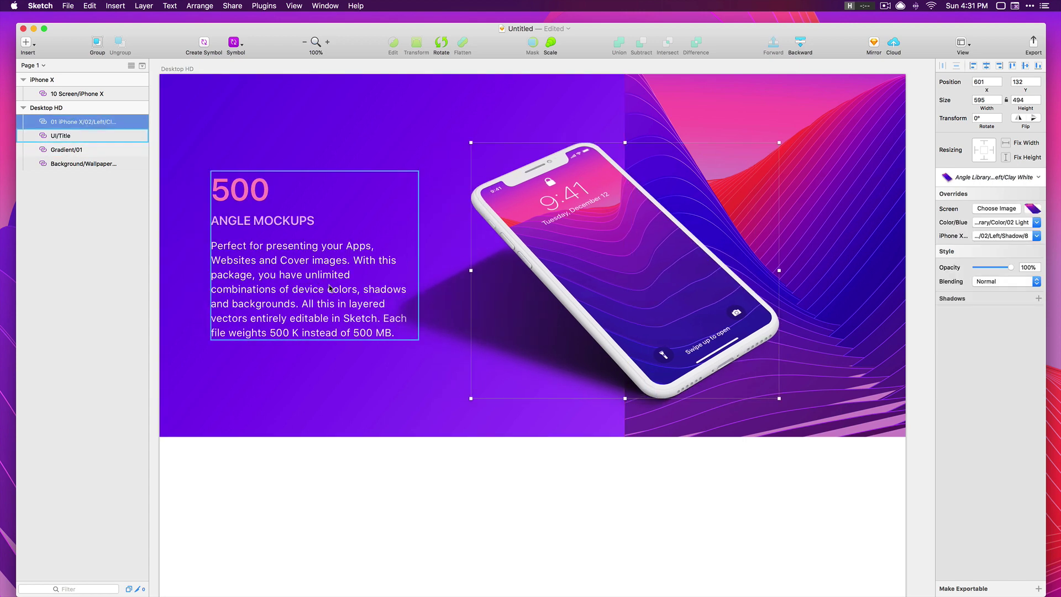
{"action": "mouse_move", "coordinate": [330, 287]}
{"action": "left_mouse_down"}
{"action": "mouse_move", "coordinate": [346, 286]}
{"action": "mouse_move", "coordinate": [337, 286]}
{"action": "left_mouse_up"}
Swap the left panel from Gradient/01 to the purple-pink Gradient/04 and deselect it
{"action": "left_click", "coordinate": [613, 526]}
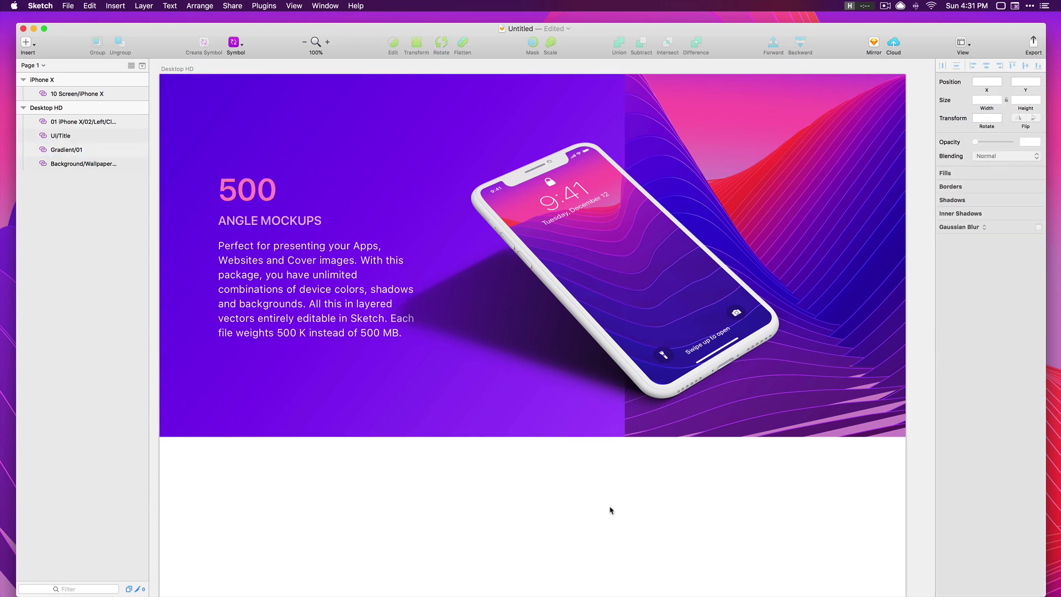
{"action": "scroll", "coordinate": [610, 509], "scroll_direction": "left", "scroll_amount": 2}
{"action": "left_click", "coordinate": [314, 417]}
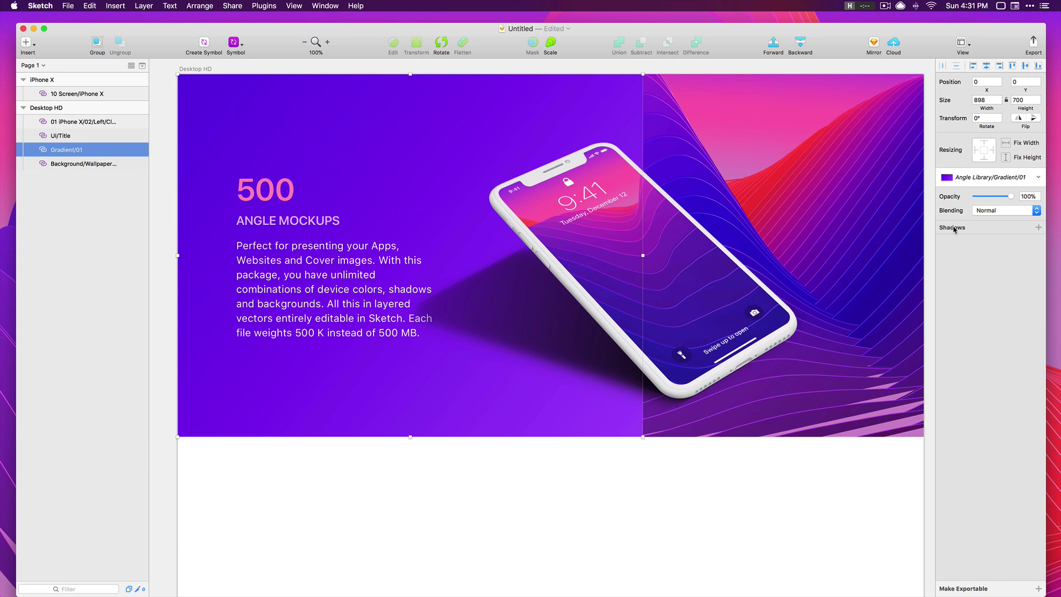
{"action": "left_click", "coordinate": [981, 177]}
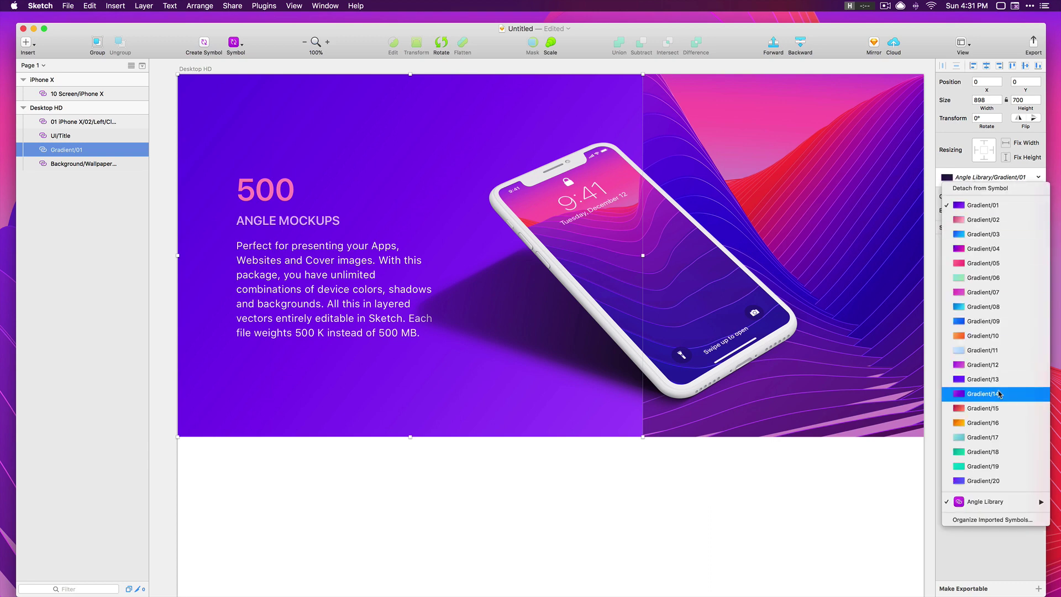
{"action": "key", "text": "Return"}
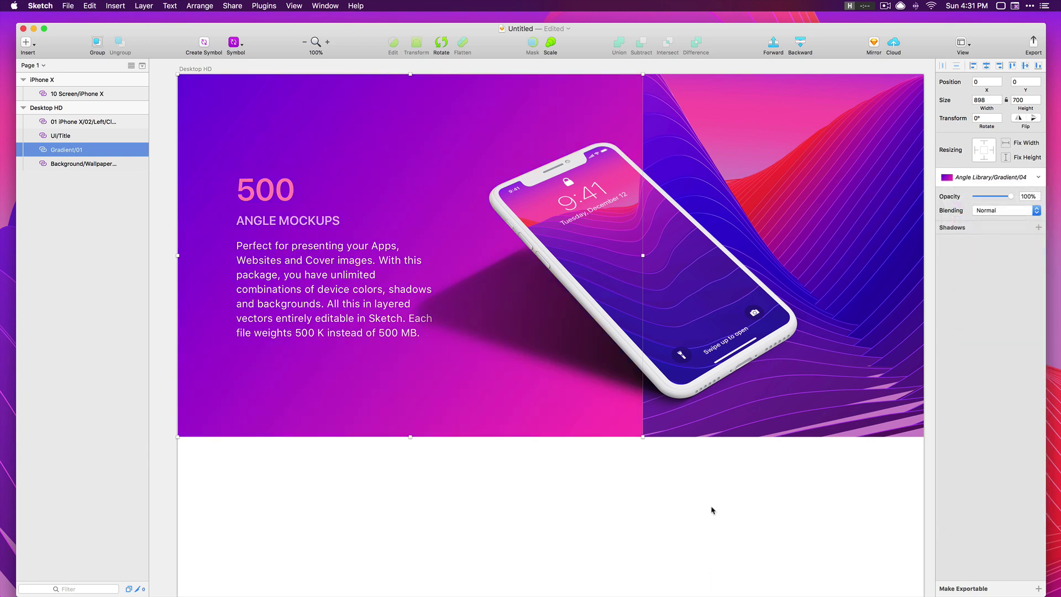
{"action": "left_click", "coordinate": [713, 510]}
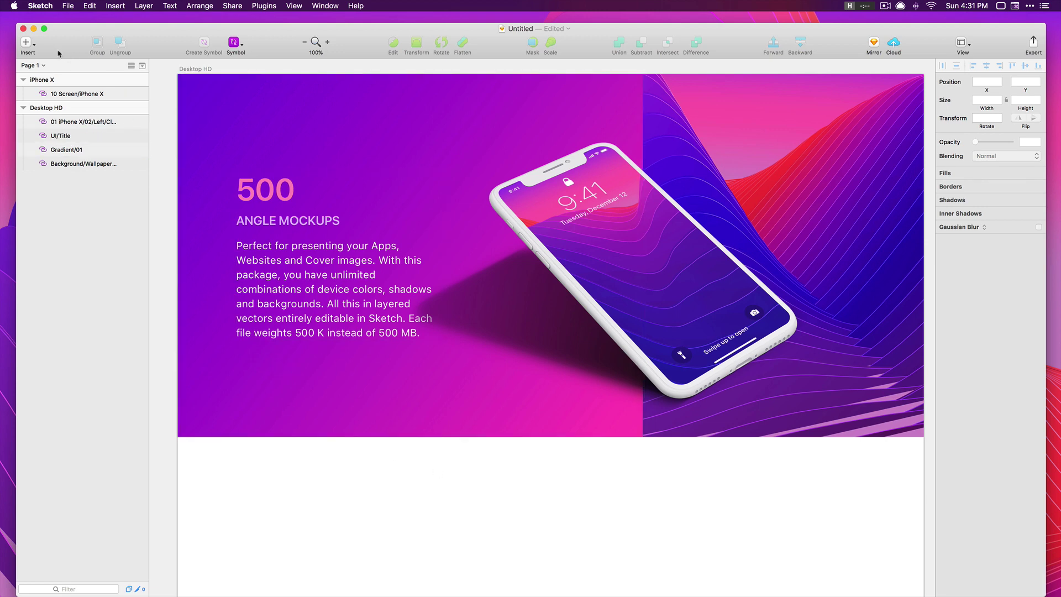
Insert the Angle Library UI/Button/Big 'Download on the App Store' symbol below the description at 113, 546
{"action": "left_click", "coordinate": [27, 43]}
{"action": "mouse_move", "coordinate": [74, 181]}
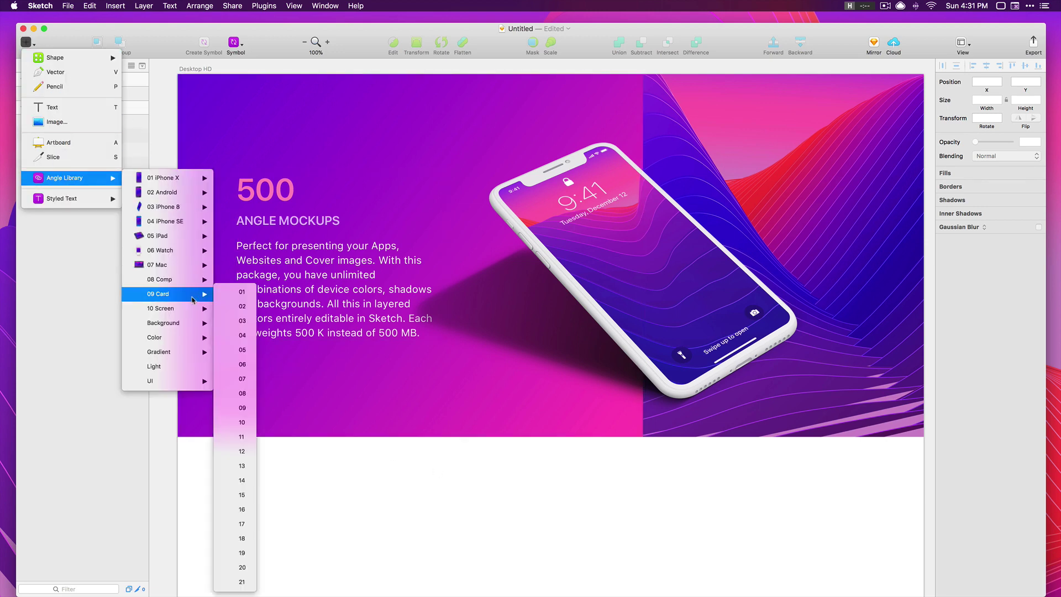
{"action": "mouse_move", "coordinate": [186, 388]}
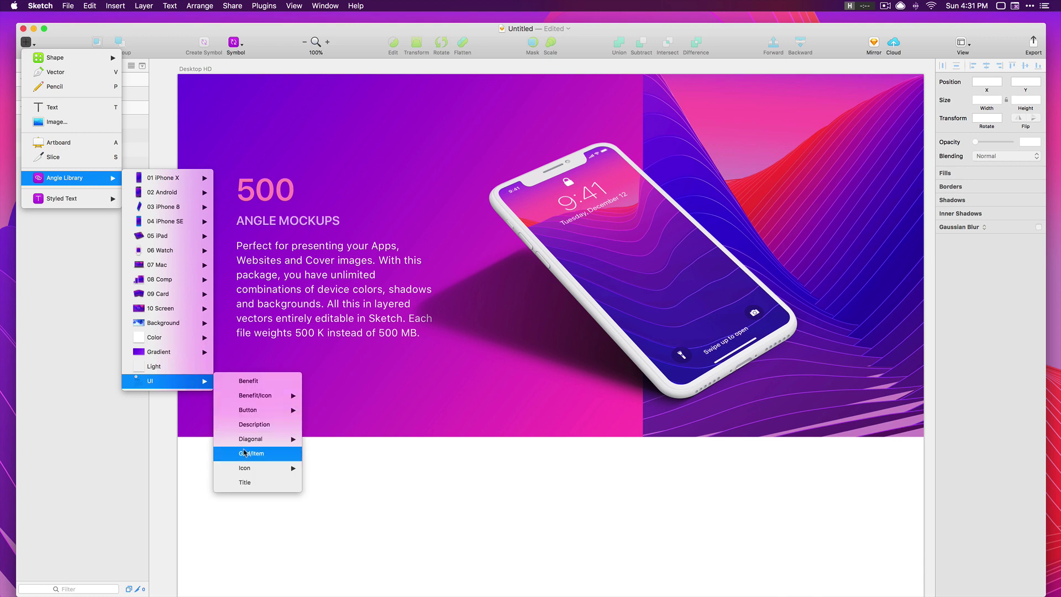
{"action": "mouse_move", "coordinate": [260, 413]}
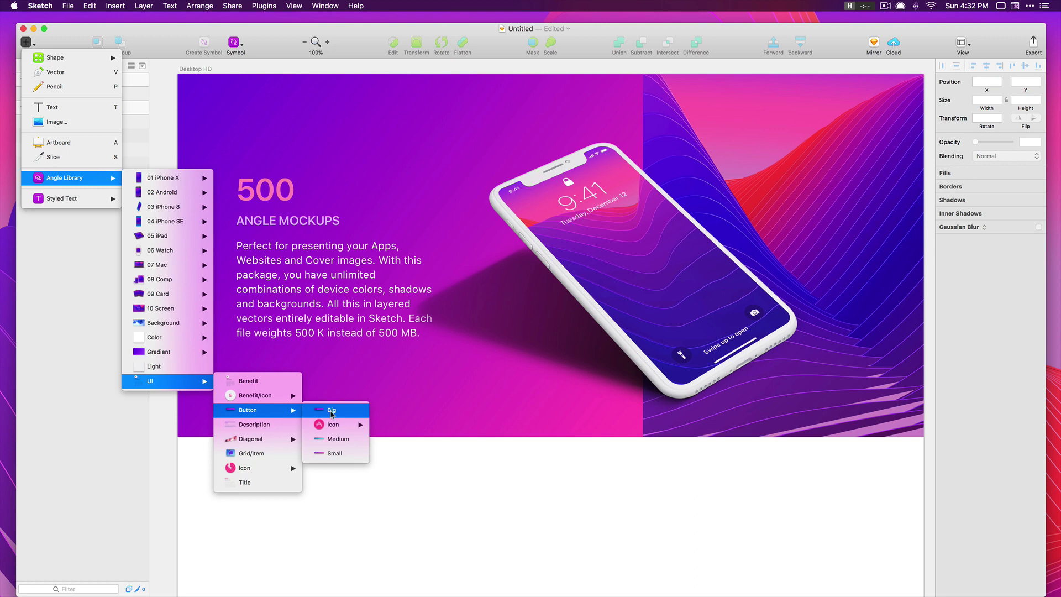
{"action": "left_click", "coordinate": [343, 386]}
{"action": "left_click", "coordinate": [321, 384]}
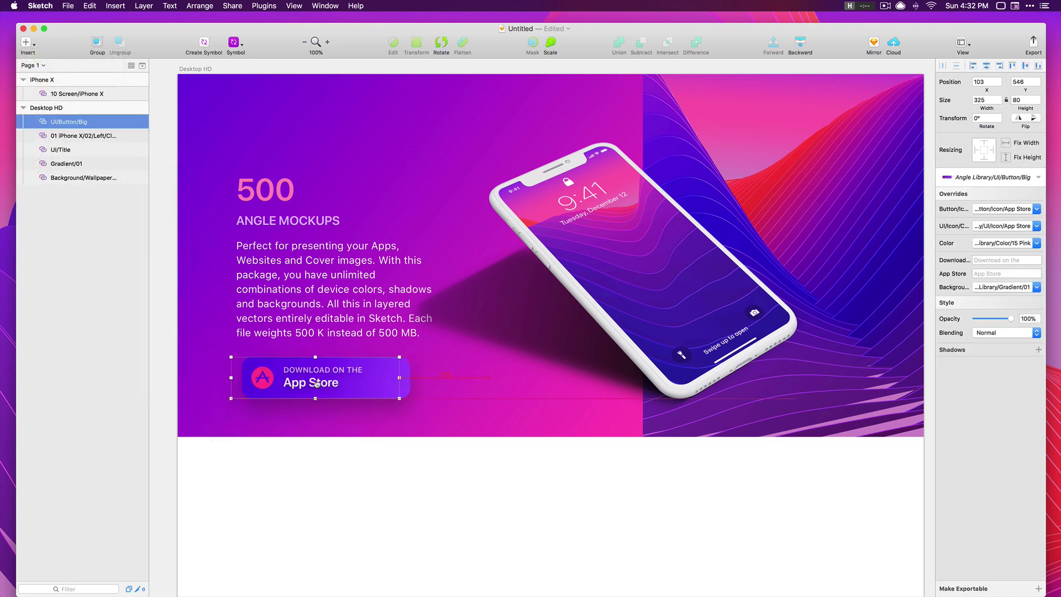
{"action": "scroll", "coordinate": [353, 469], "scroll_direction": "down", "scroll_amount": 2}
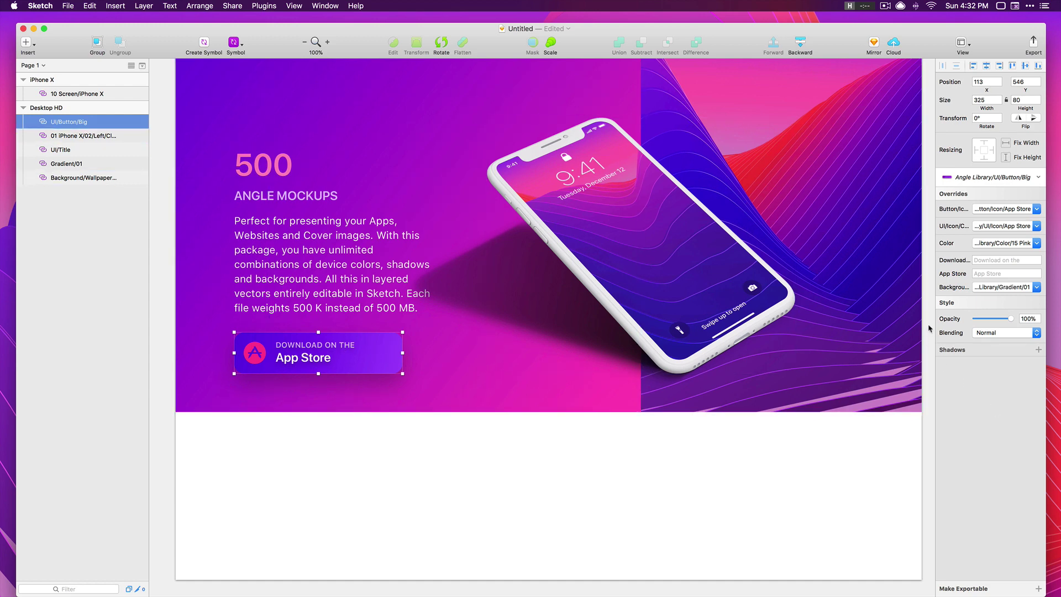
Set the button's Background override to Gradient/05 and its Color override to Color/01 White
{"action": "left_click", "coordinate": [998, 291]}
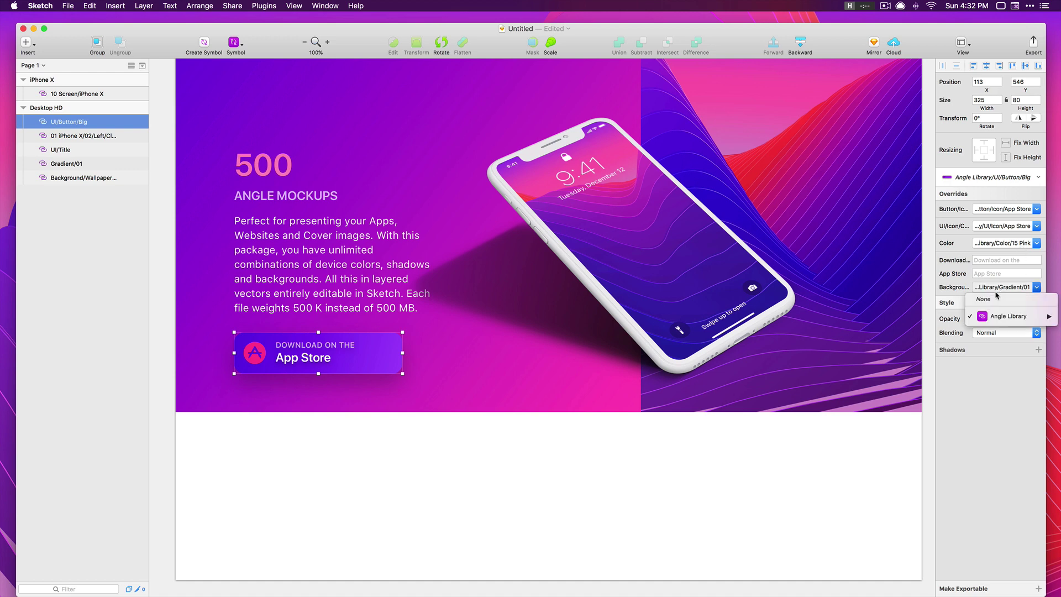
{"action": "mouse_move", "coordinate": [1002, 320]}
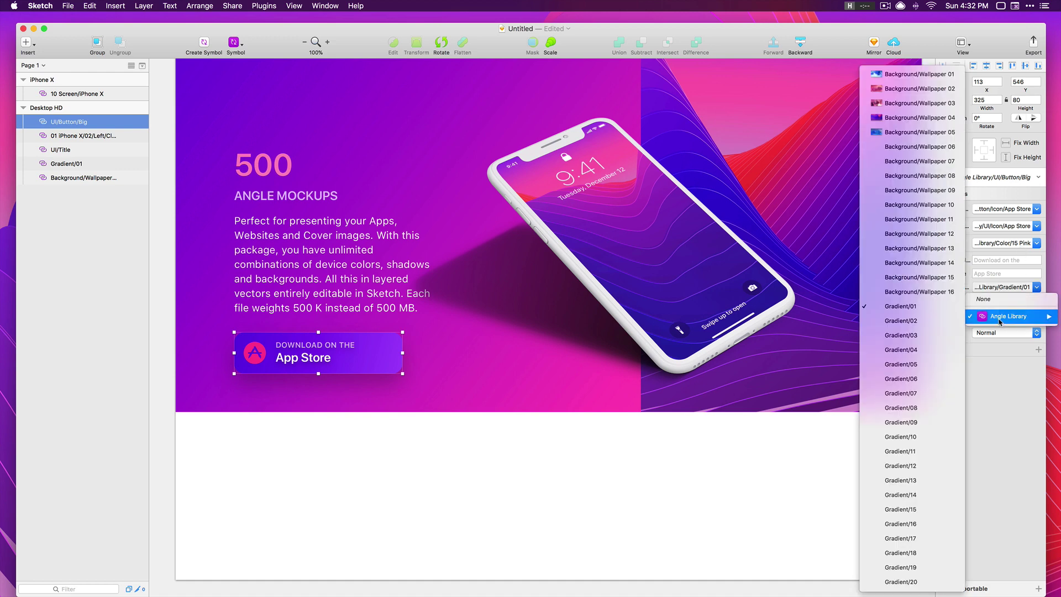
{"action": "left_click", "coordinate": [909, 364]}
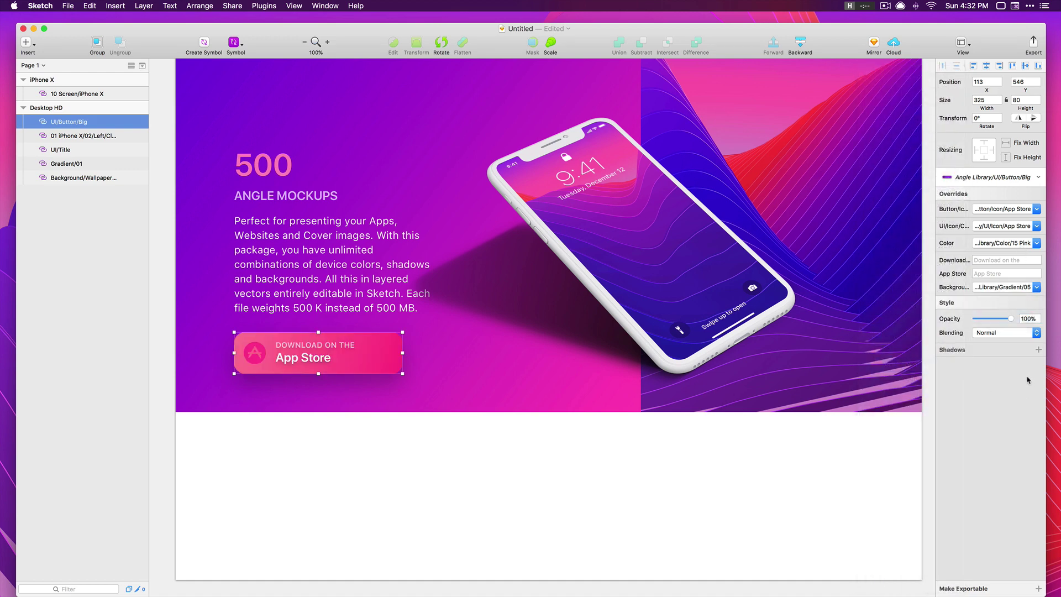
{"action": "left_click", "coordinate": [1000, 247]}
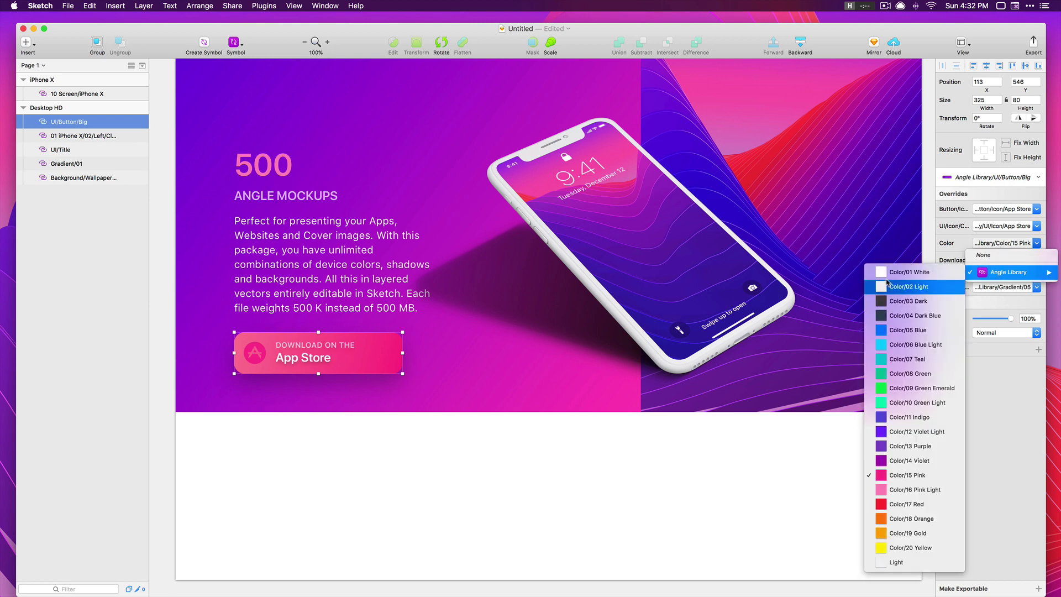
{"action": "left_click", "coordinate": [909, 272]}
Browse the button's icon overrides and the UI icon list without changing the icon
{"action": "left_click", "coordinate": [1000, 209]}
{"action": "mouse_move", "coordinate": [995, 238]}
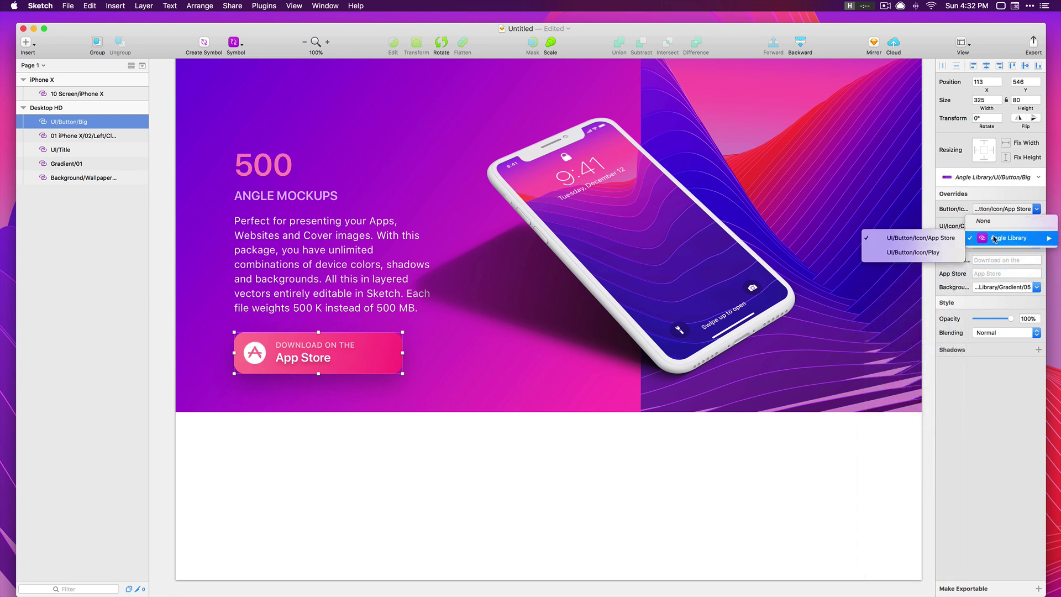
{"action": "key", "text": "Escape"}
{"action": "left_click", "coordinate": [1036, 225]}
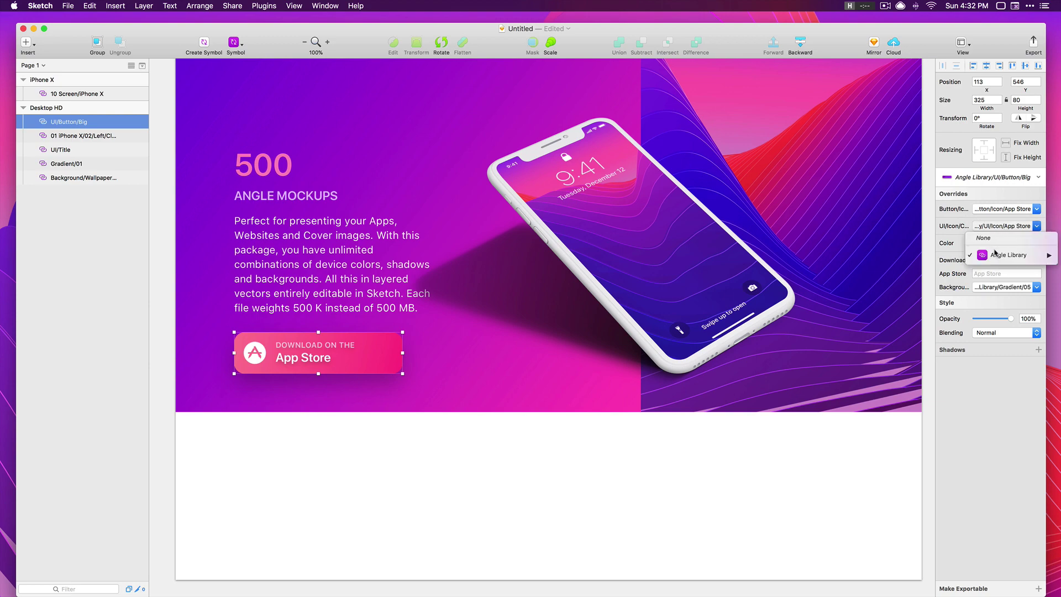
{"action": "scroll", "coordinate": [906, 259], "scroll_direction": "down", "scroll_amount": 15}
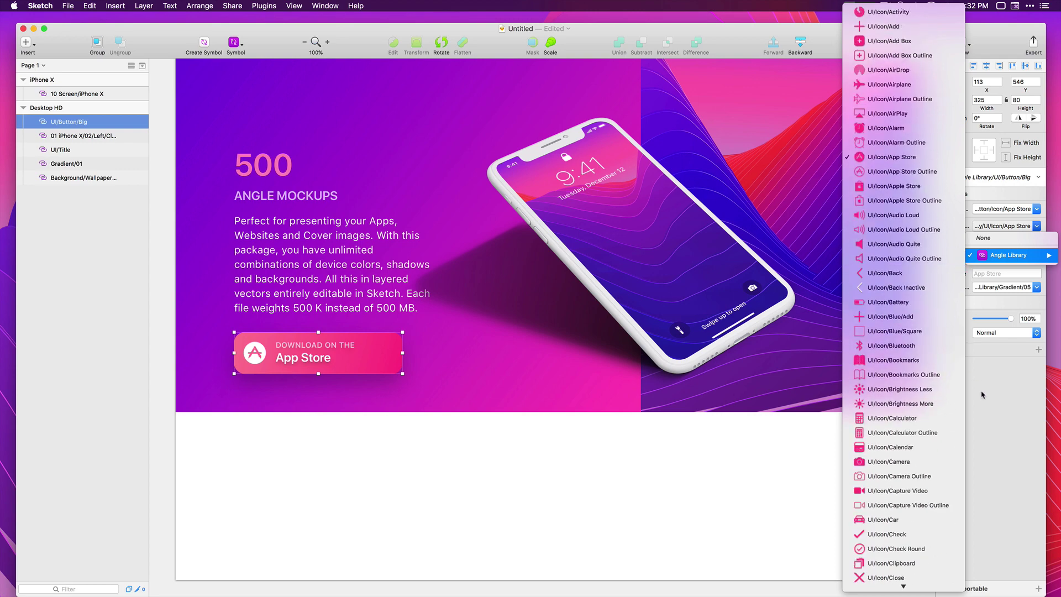
Dismiss the icon list unchanged and deselect the App Store button
{"action": "left_click", "coordinate": [802, 350]}
{"action": "left_click", "coordinate": [661, 439]}
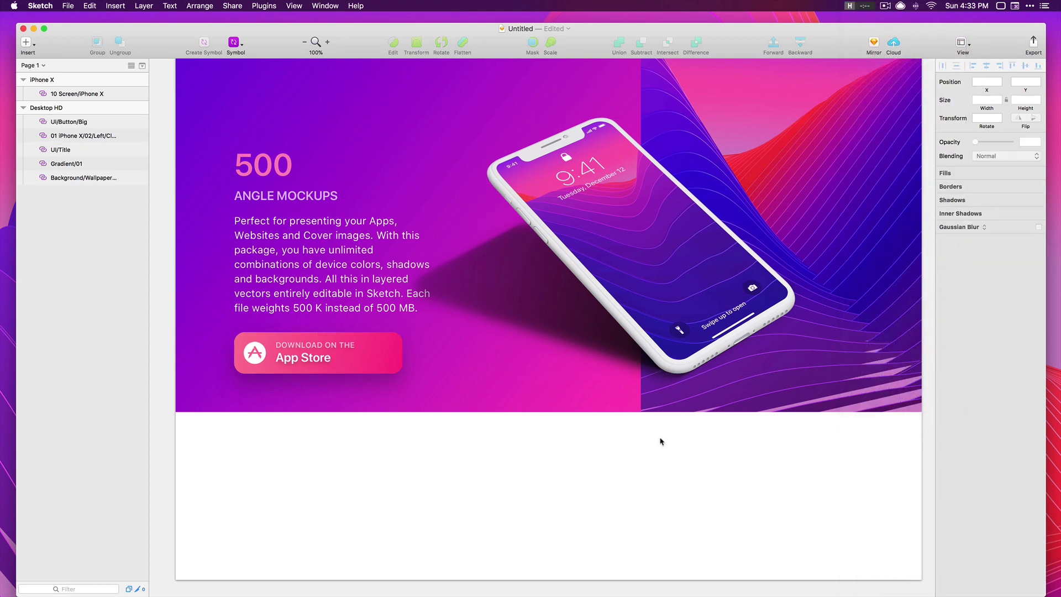
{"action": "scroll", "coordinate": [659, 441], "scroll_direction": "down", "scroll_amount": 5}
{"action": "scroll", "coordinate": [526, 429], "scroll_direction": "up", "scroll_amount": 8}
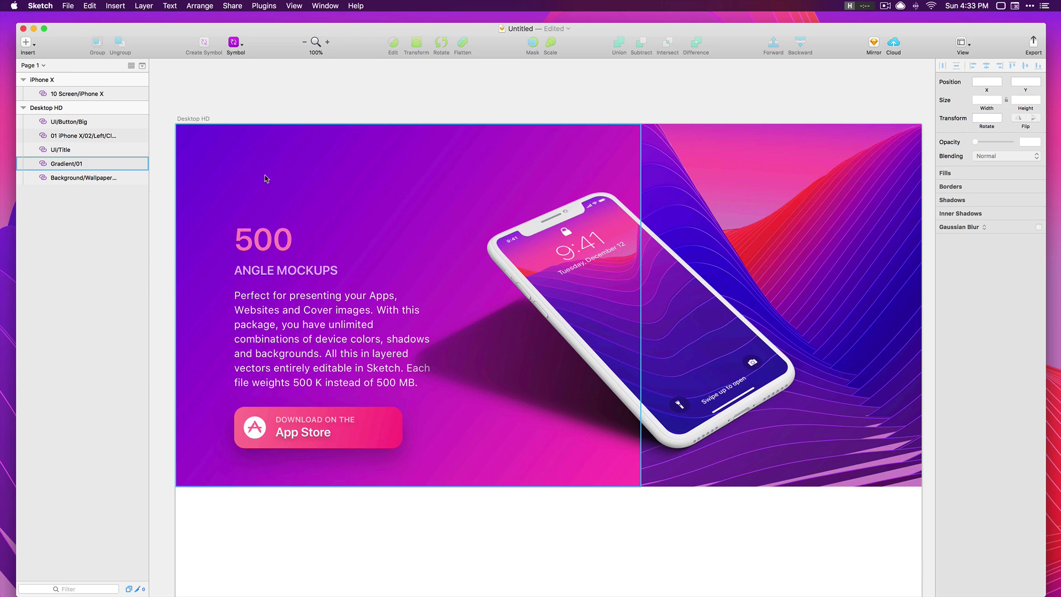
Drag the Desktop HD artboard's bottom edge down to a height of 1384
{"action": "left_click", "coordinate": [179, 118]}
{"action": "scroll", "coordinate": [497, 343], "scroll_direction": "down", "scroll_amount": 10}
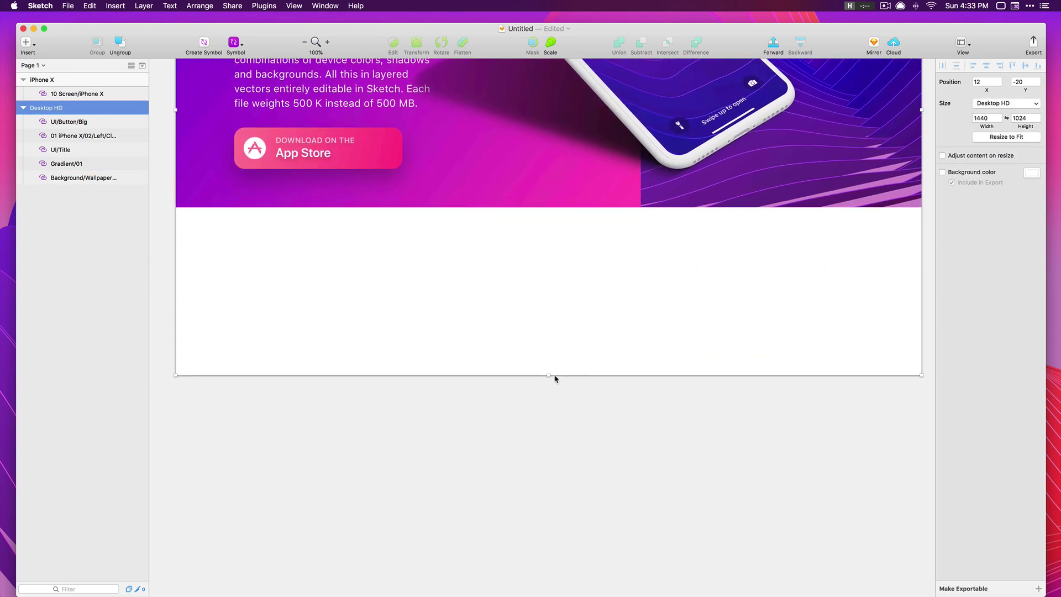
{"action": "left_click_drag", "start_coordinate": [553, 381], "coordinate": [552, 561]}
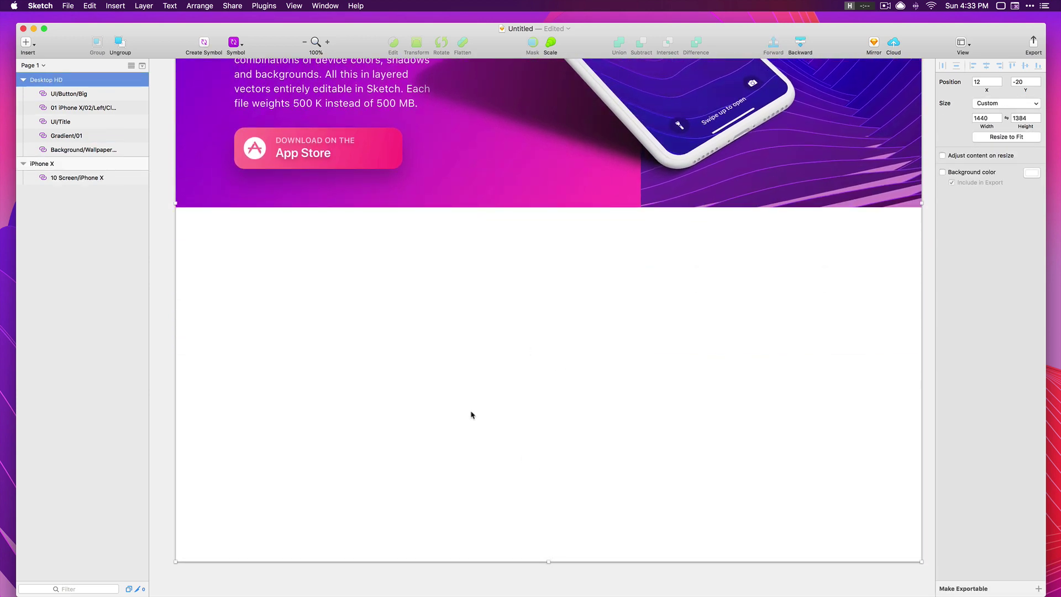
{"action": "left_click", "coordinate": [178, 357]}
{"action": "left_click", "coordinate": [24, 44]}
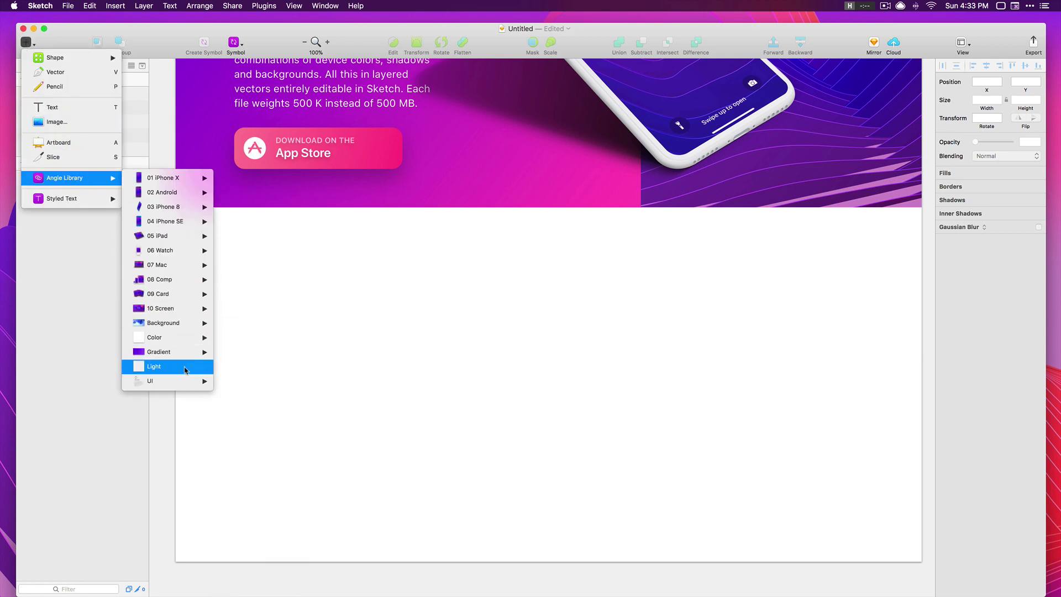
Insert the Angle Library UI/Benefit '100% VECTOR' card and align it at 113, 795
{"action": "mouse_move", "coordinate": [185, 380]}
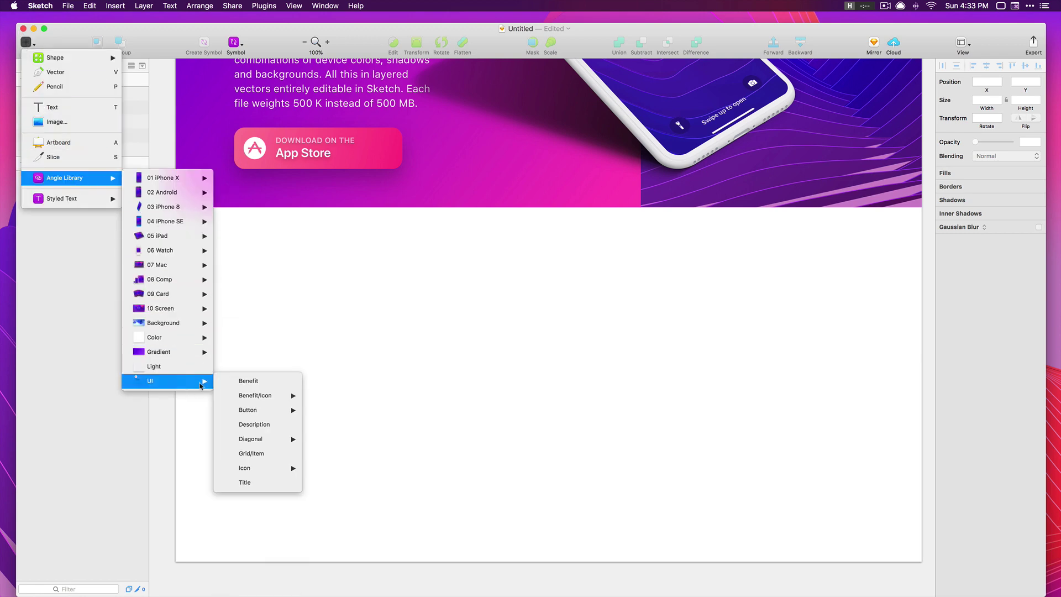
{"action": "left_click", "coordinate": [271, 382]}
{"action": "left_click", "coordinate": [262, 260]}
{"action": "left_click_drag", "start_coordinate": [296, 332], "coordinate": [269, 328]}
{"action": "scroll", "coordinate": [471, 353], "scroll_direction": "right", "scroll_amount": 1}
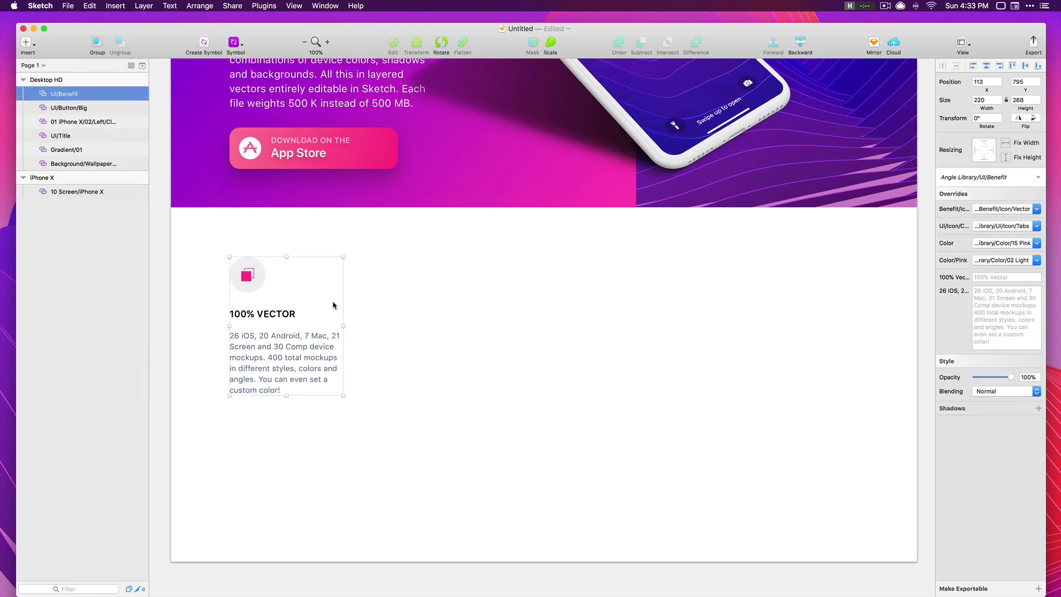
Duplicate the card into a row of four and distribute them horizontally on sub-pixels
{"action": "left_click_drag", "start_coordinate": [248, 343], "coordinate": [799, 335]}
{"action": "left_click_drag", "start_coordinate": [864, 427], "coordinate": [228, 255]}
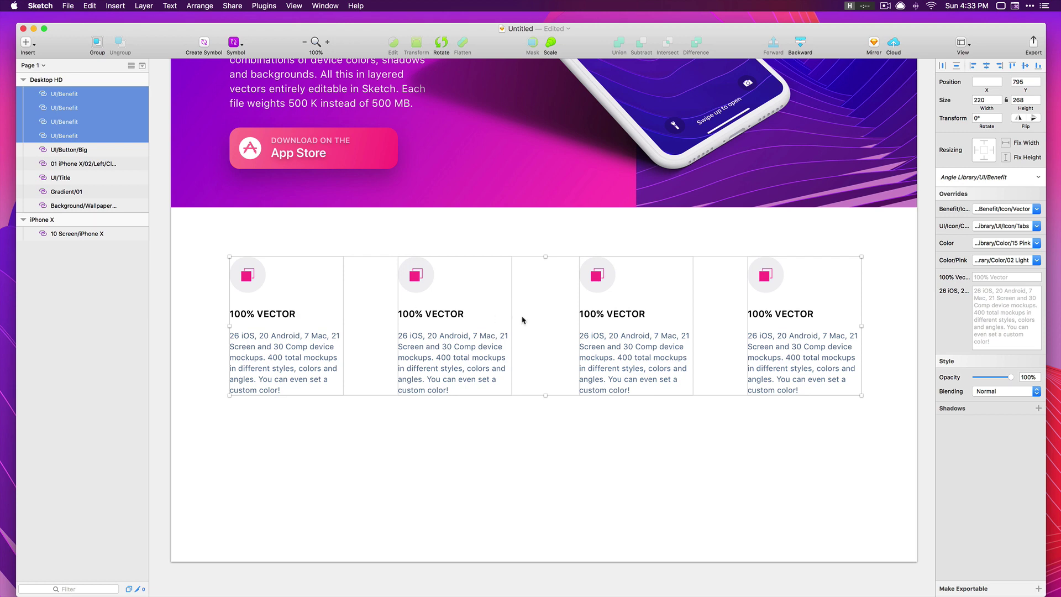
{"action": "left_click", "coordinate": [942, 67]}
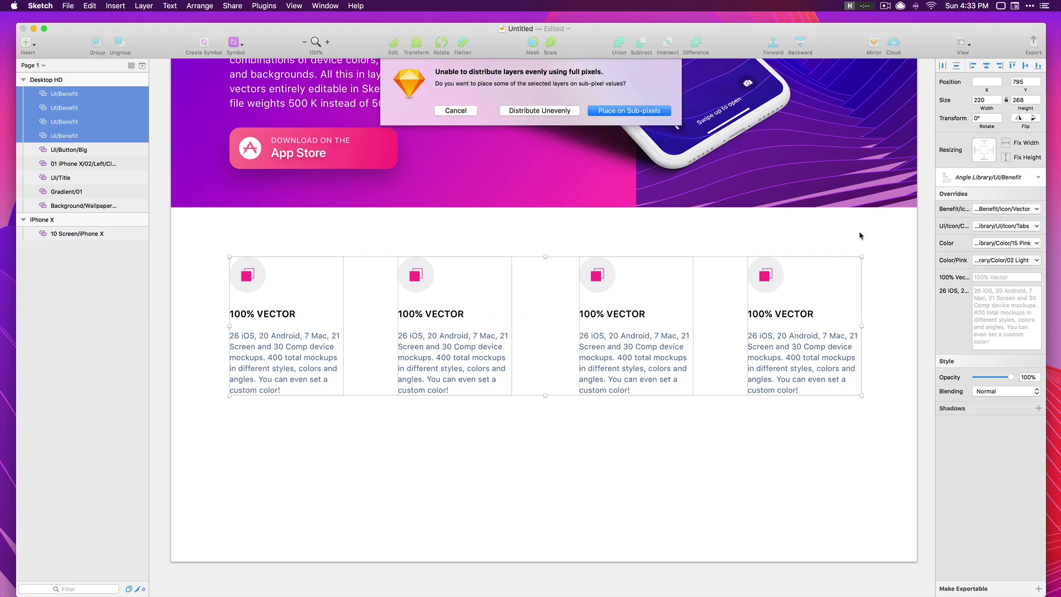
{"action": "left_click", "coordinate": [614, 113]}
Deselect, then select each of the four benefit cards in turn
{"action": "left_click", "coordinate": [722, 433]}
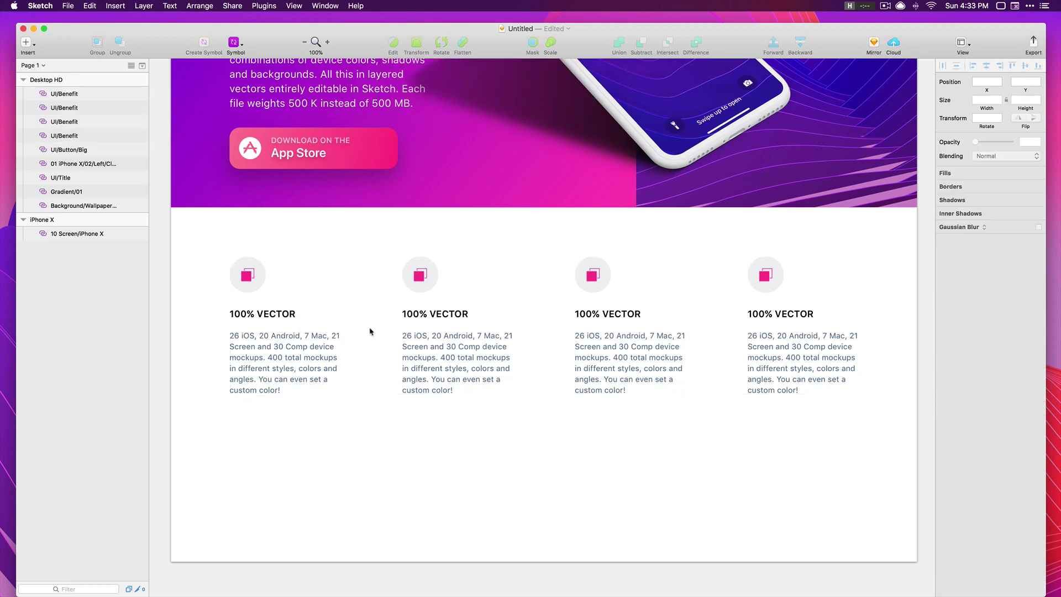
{"action": "left_click", "coordinate": [337, 331]}
{"action": "left_click", "coordinate": [424, 326]}
{"action": "left_click", "coordinate": [594, 318]}
{"action": "left_click", "coordinate": [762, 319]}
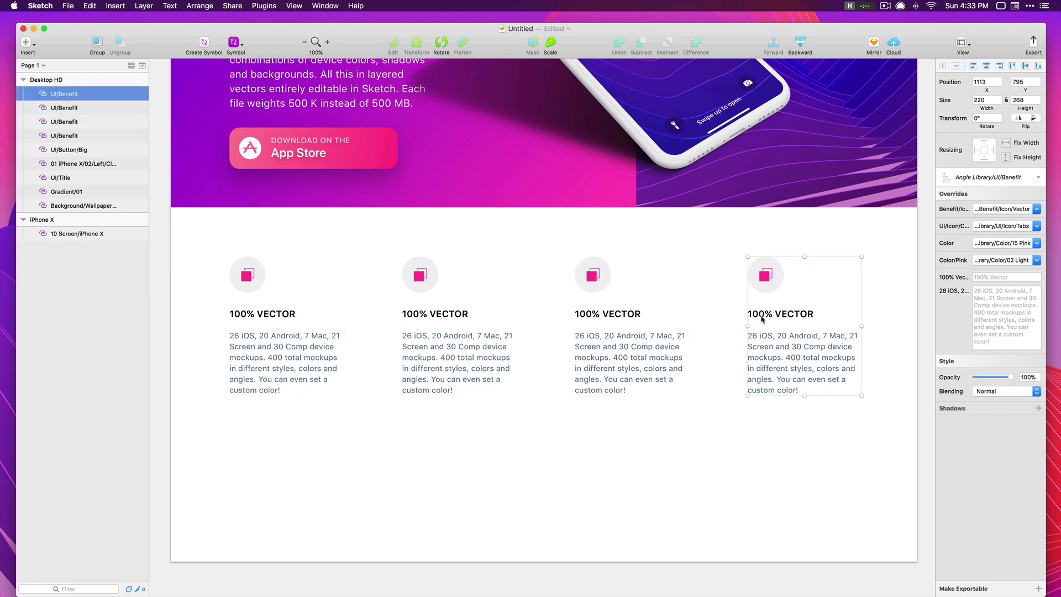
Delete the fourth benefit card and widen the first two cards to 271
{"action": "key", "text": "BackSpace"}
{"action": "left_click_drag", "start_coordinate": [663, 326], "coordinate": [821, 326]}
{"action": "key", "text": "cmd+z"}
{"action": "left_click", "coordinate": [281, 325]}
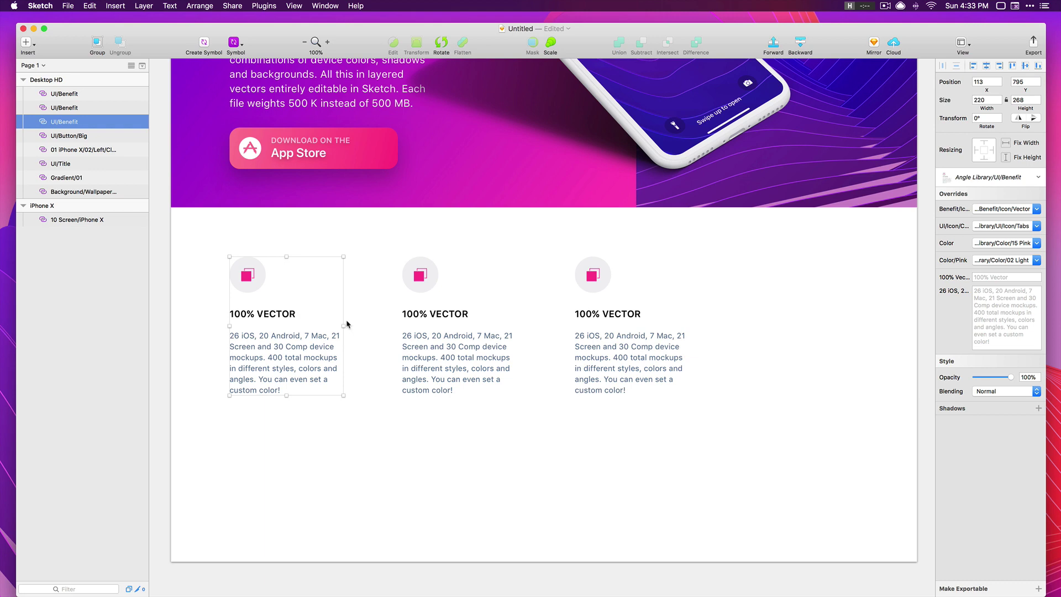
{"action": "left_click_drag", "start_coordinate": [344, 326], "coordinate": [384, 332]}
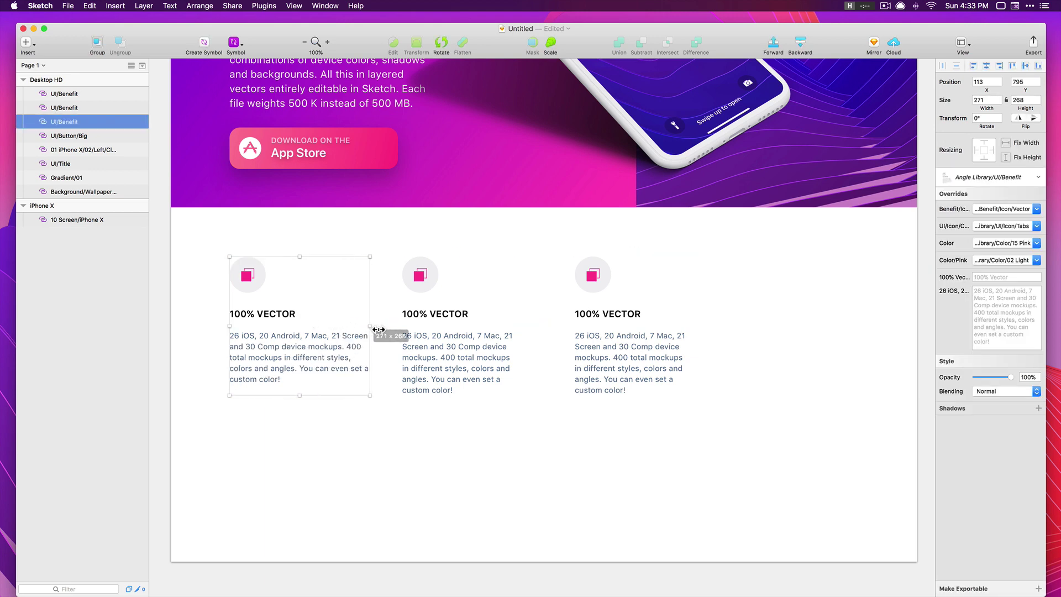
{"action": "left_click", "coordinate": [513, 332]}
{"action": "left_click_drag", "start_coordinate": [521, 329], "coordinate": [547, 331]}
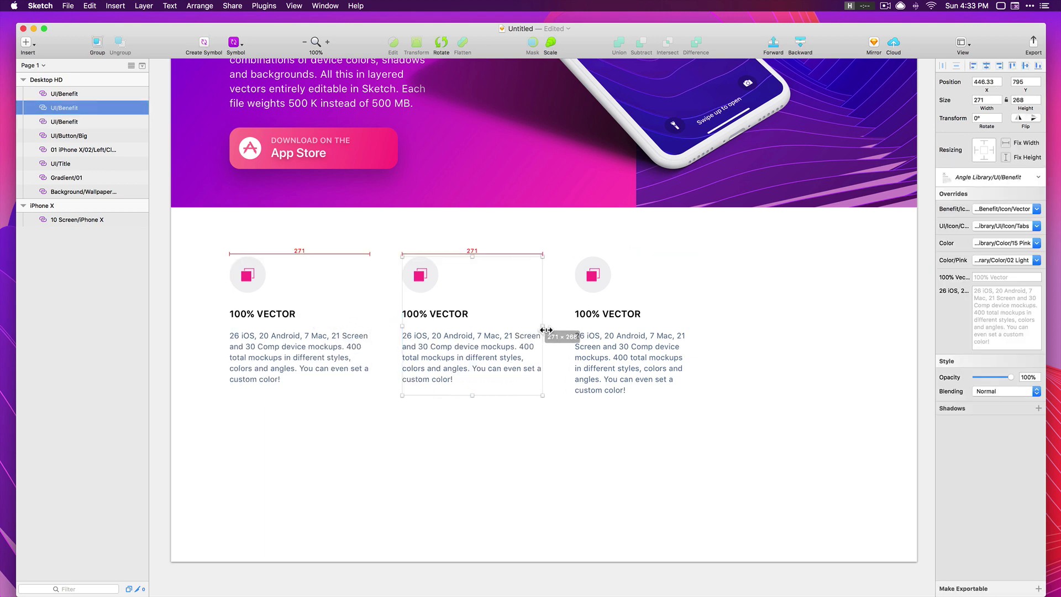
Widen and shift the third card right, then distribute all three cards evenly
{"action": "left_click", "coordinate": [607, 327]}
{"action": "left_click_drag", "start_coordinate": [685, 329], "coordinate": [829, 330]}
{"action": "left_click", "coordinate": [746, 330]}
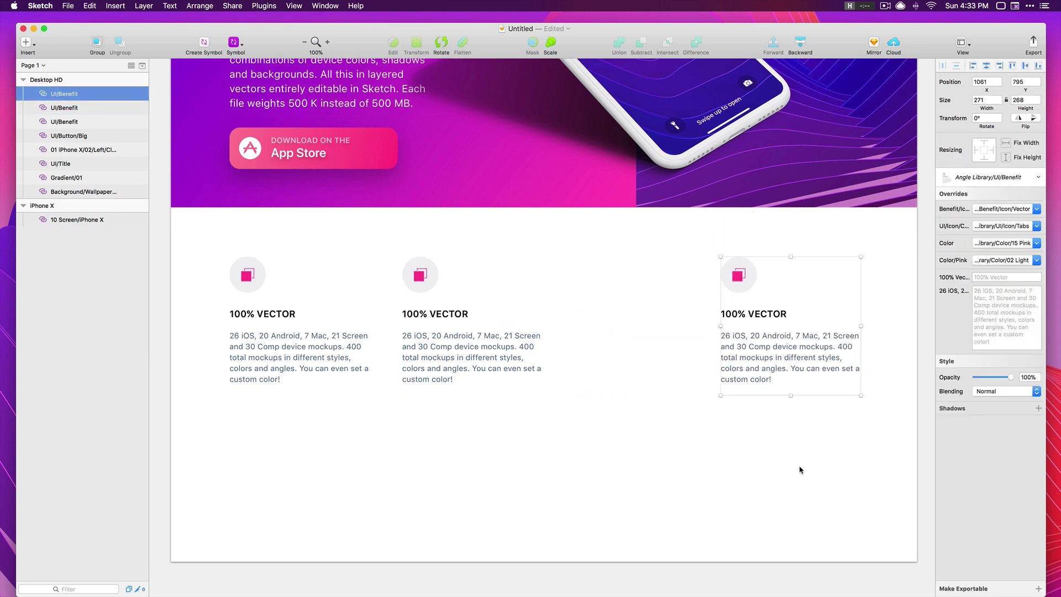
{"action": "left_click_drag", "start_coordinate": [799, 467], "coordinate": [306, 318]}
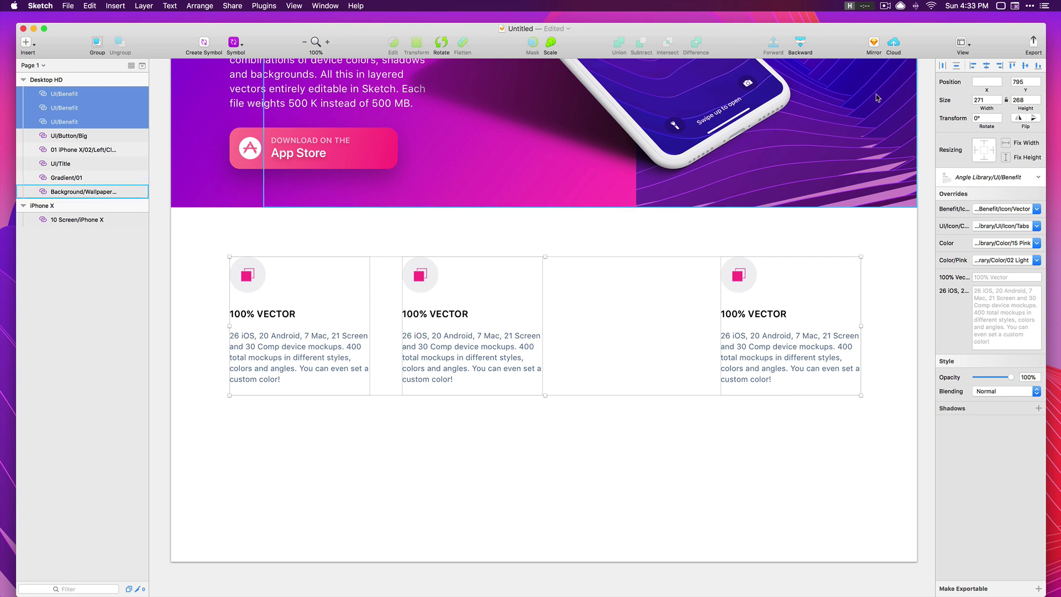
{"action": "left_click", "coordinate": [942, 66]}
{"action": "left_click", "coordinate": [607, 437]}
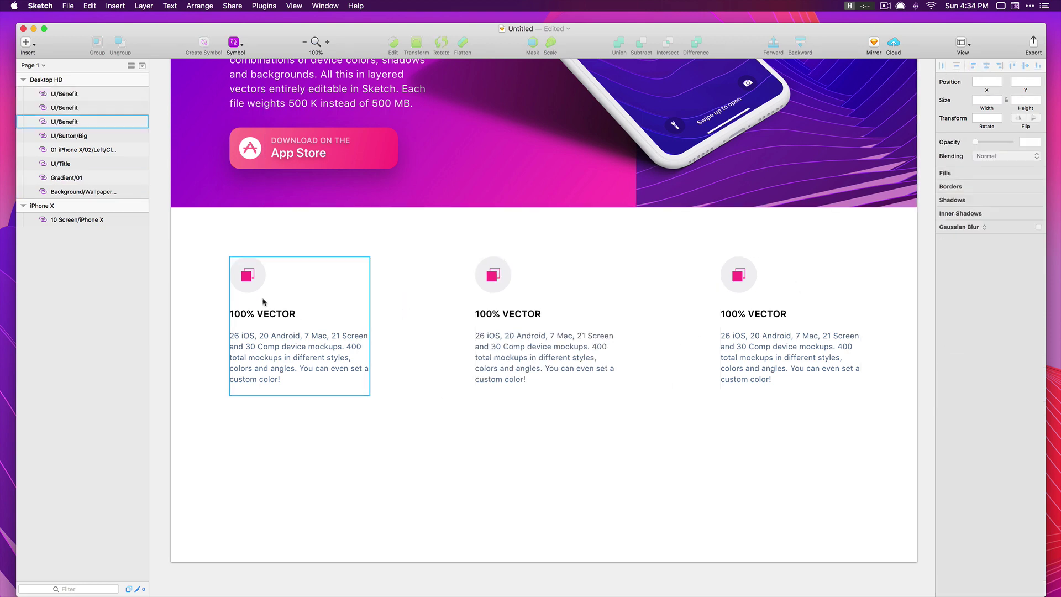
Give the first card's icon Color/11 Indigo and the middle card's icon Color/06 Blue Light
{"action": "left_click", "coordinate": [243, 298]}
{"action": "left_click", "coordinate": [542, 331]}
{"action": "left_click", "coordinate": [275, 337]}
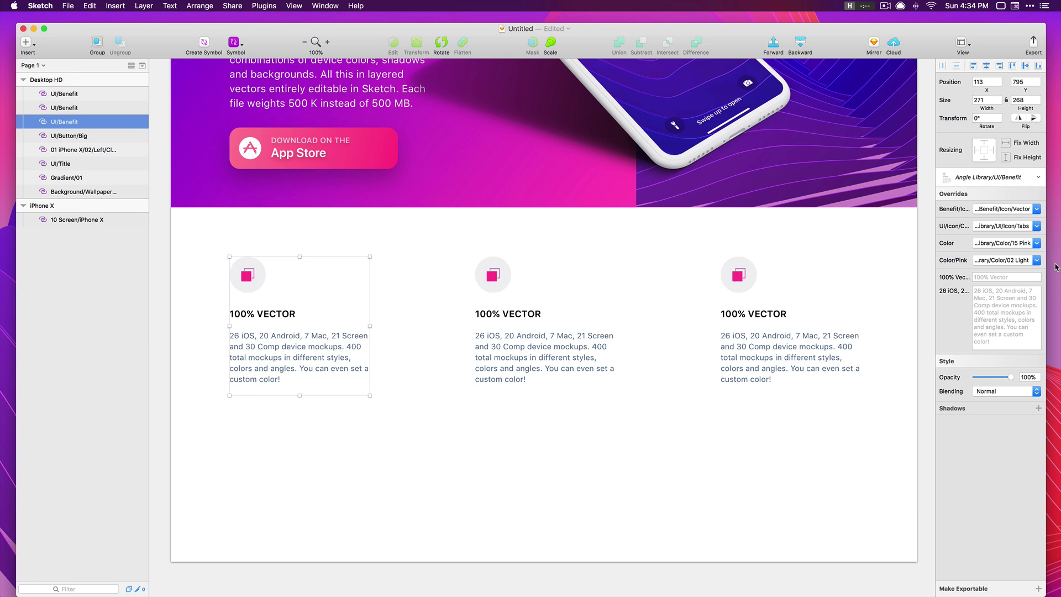
{"action": "left_click", "coordinate": [1009, 259]}
{"action": "mouse_move", "coordinate": [974, 291]}
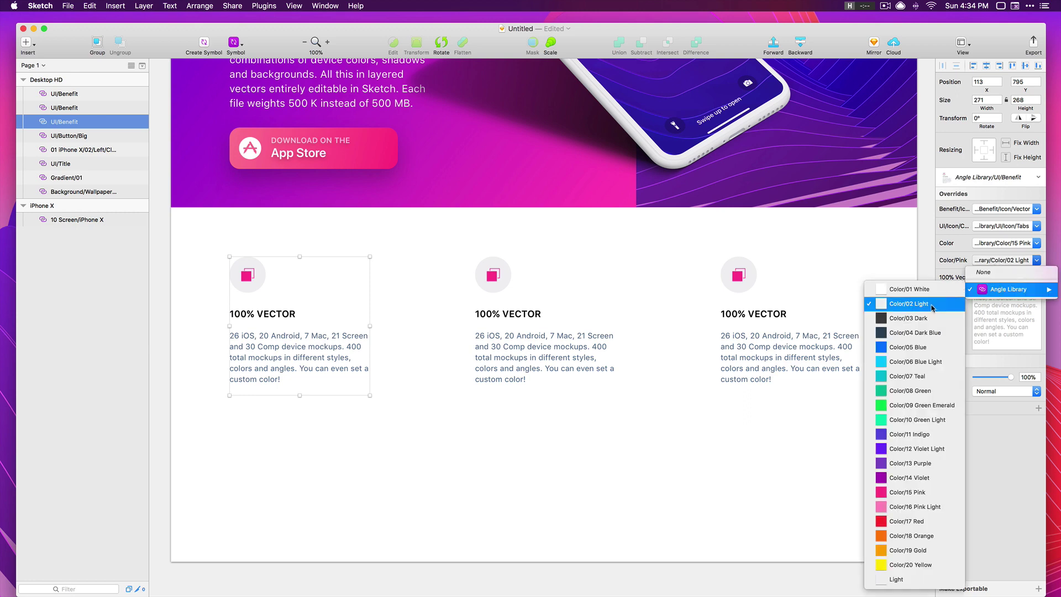
{"action": "left_click", "coordinate": [914, 435]}
{"action": "left_click", "coordinate": [559, 339]}
{"action": "left_click", "coordinate": [1020, 263]}
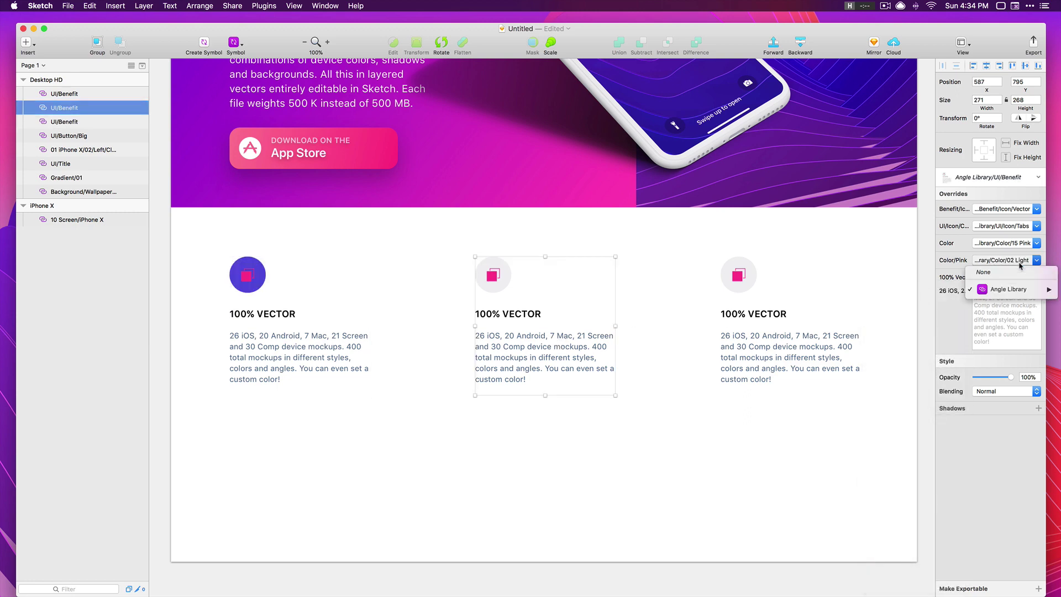
{"action": "mouse_move", "coordinate": [1009, 297]}
{"action": "left_click", "coordinate": [912, 373]}
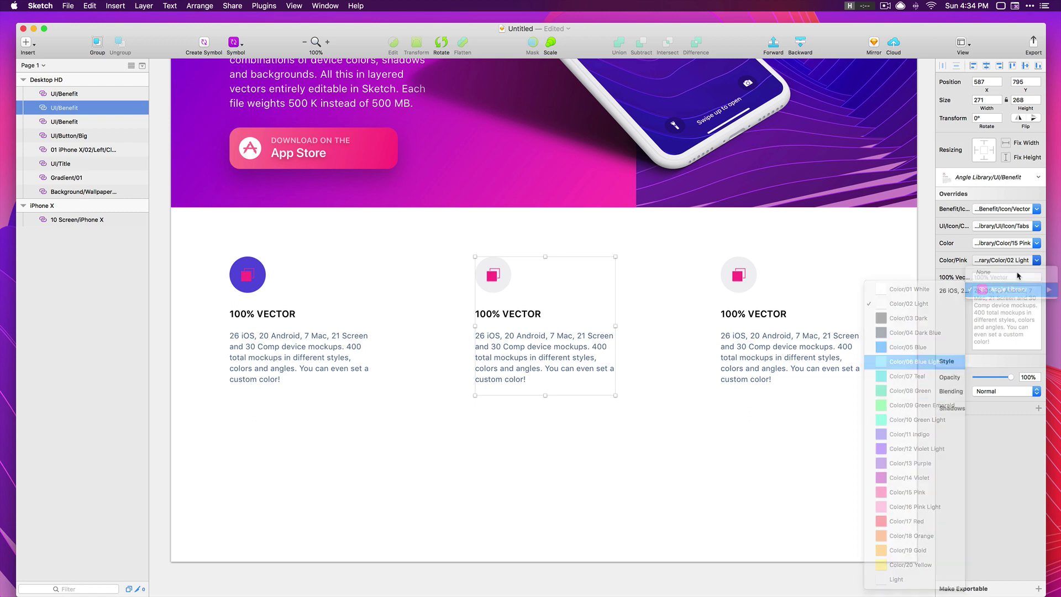
Set the third benefit card's circle colour to Green Light
{"action": "left_click", "coordinate": [725, 356]}
{"action": "left_click", "coordinate": [1023, 259]}
{"action": "mouse_move", "coordinate": [1009, 289]}
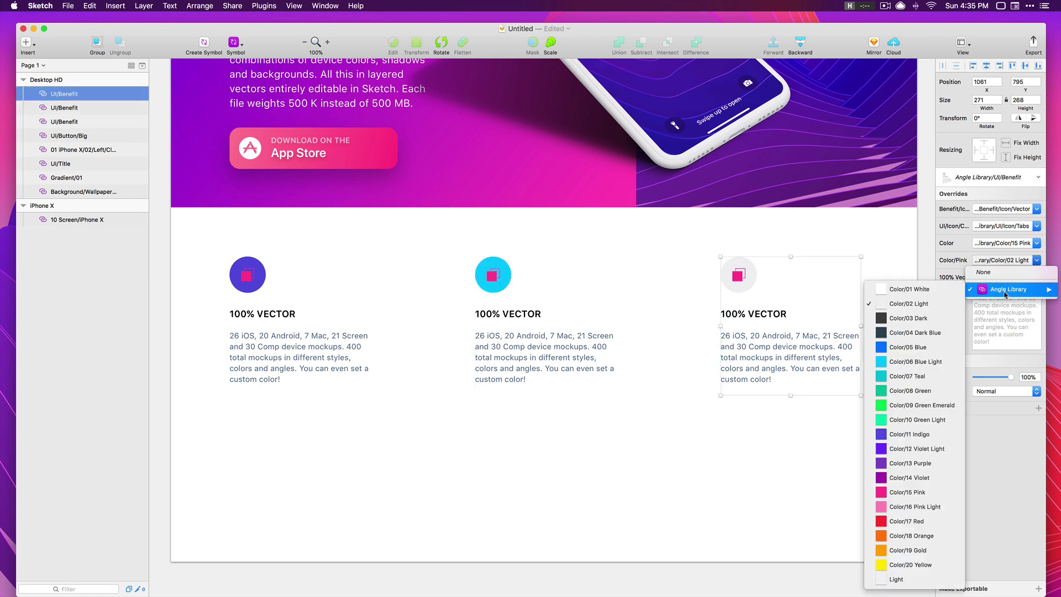
{"action": "left_click", "coordinate": [896, 421]}
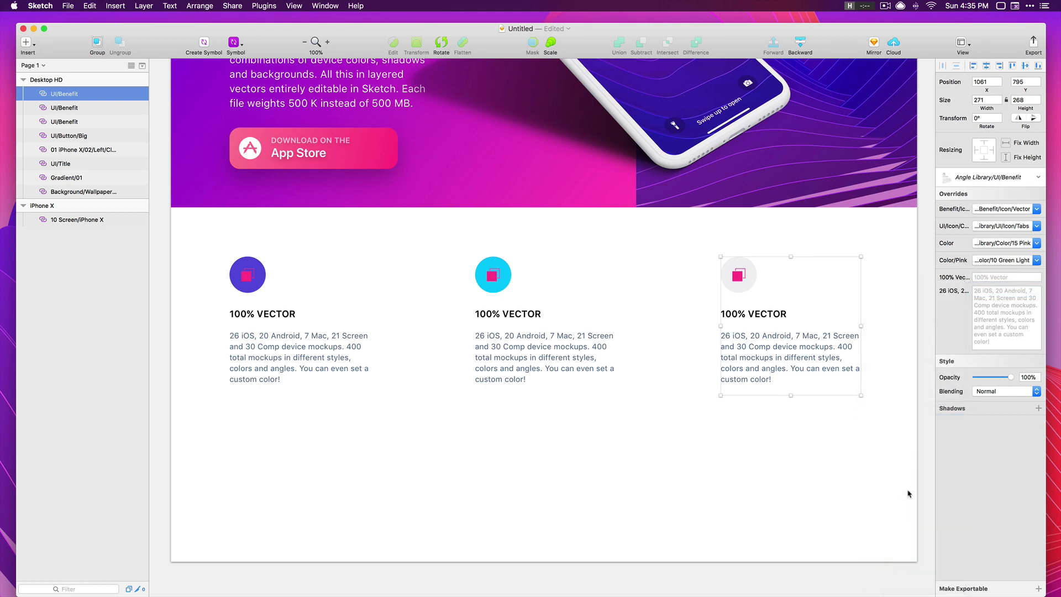
{"action": "left_click", "coordinate": [685, 431]}
Set the Color override of all three cards' icons to Color/01 White
{"action": "left_click_drag", "start_coordinate": [809, 426], "coordinate": [335, 334]}
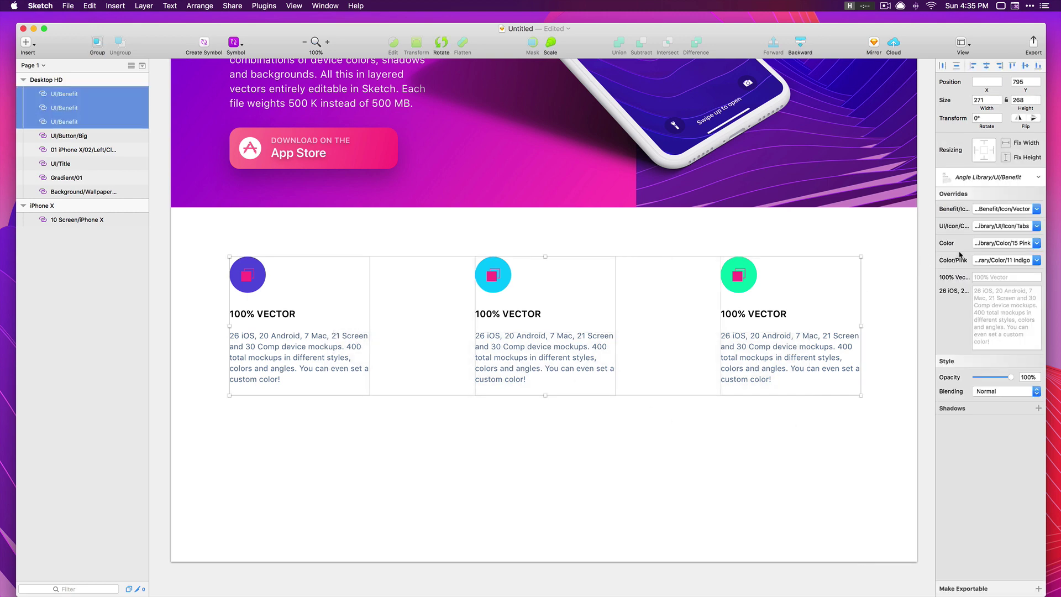
{"action": "left_click", "coordinate": [1005, 247]}
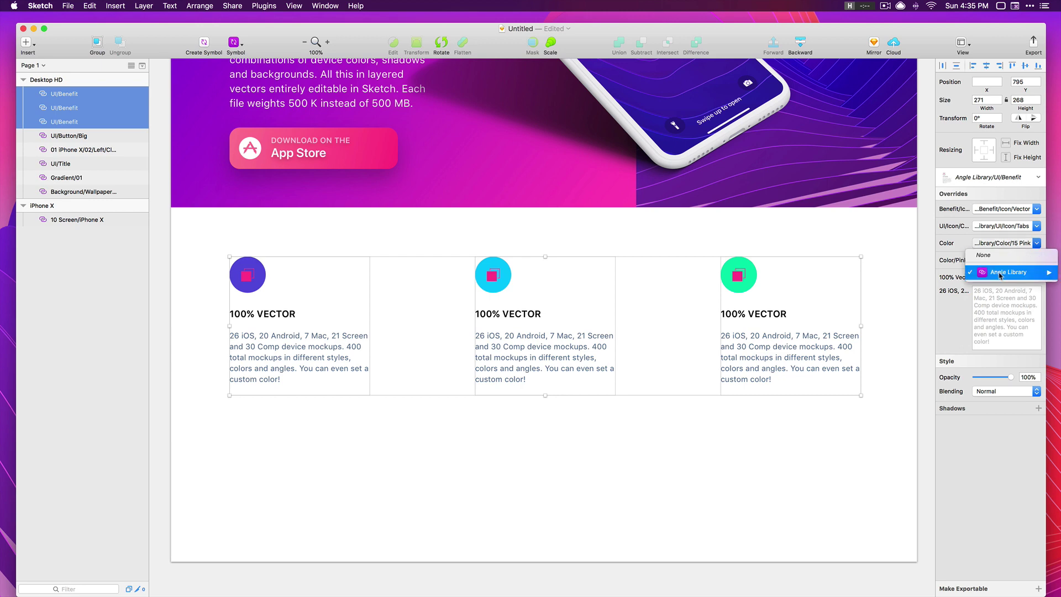
{"action": "left_click", "coordinate": [914, 274]}
{"action": "left_click", "coordinate": [656, 465]}
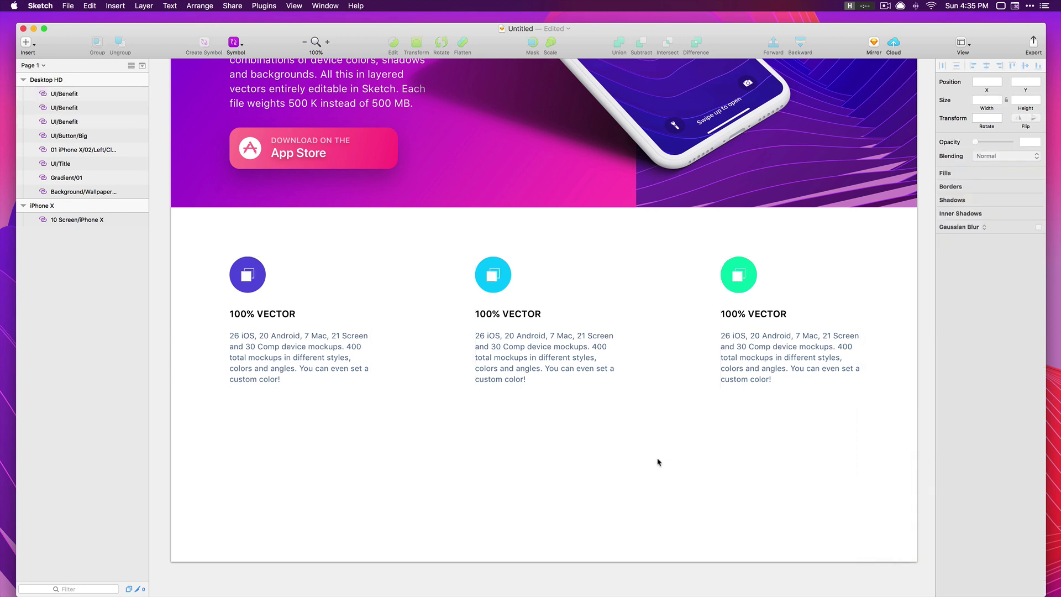
Switch the first card's icon to Controls and the second card's icon to Download
{"action": "left_click", "coordinate": [352, 369]}
{"action": "left_click", "coordinate": [1005, 210]}
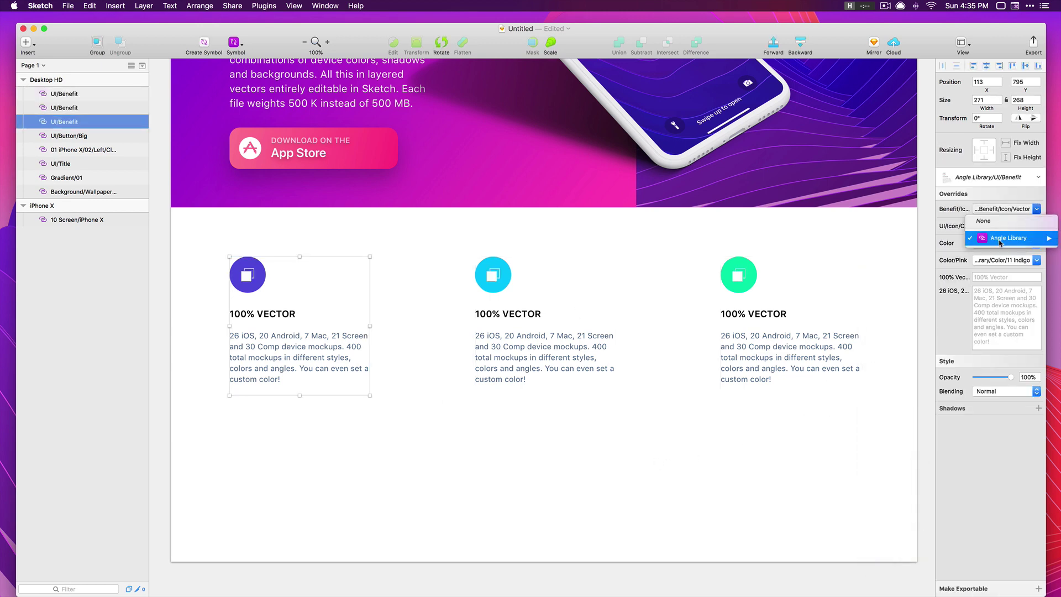
{"action": "mouse_move", "coordinate": [1008, 237]}
{"action": "left_click", "coordinate": [912, 246]}
{"action": "left_click", "coordinate": [550, 316]}
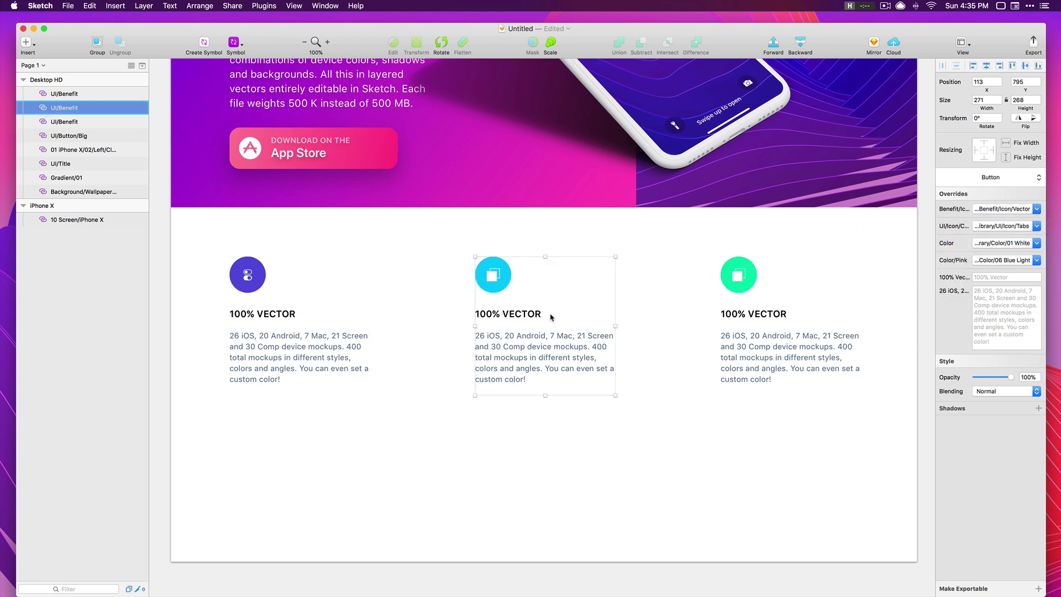
{"action": "left_click", "coordinate": [1008, 213]}
{"action": "mouse_move", "coordinate": [988, 236]}
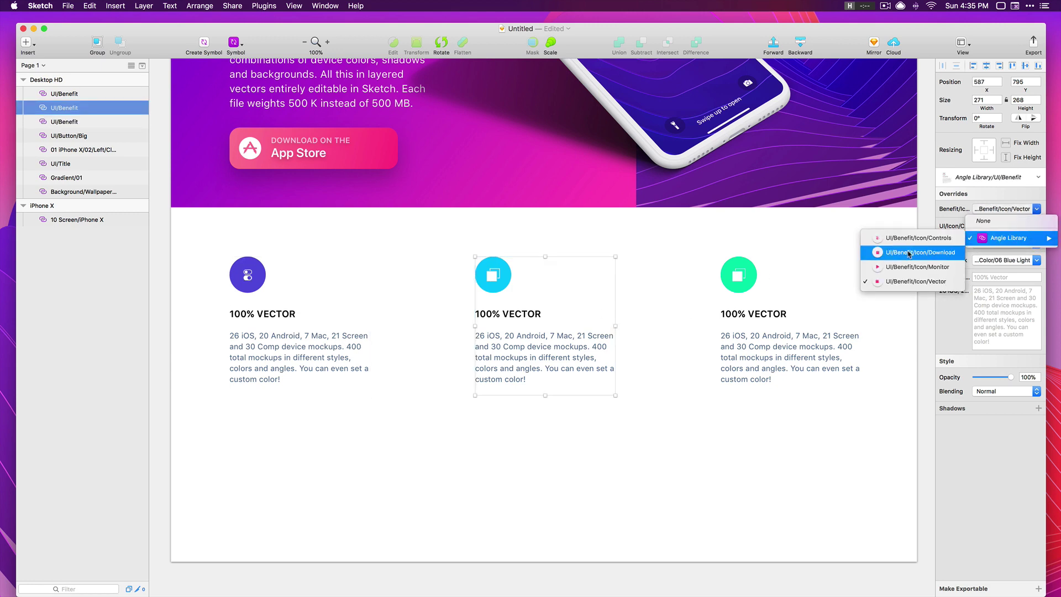
{"action": "left_click", "coordinate": [897, 267]}
{"action": "left_click", "coordinate": [447, 397]}
{"action": "scroll", "coordinate": [448, 396], "scroll_direction": "up", "scroll_amount": 1}
Drag the Desktop HD artboard's bottom edge further down to make it taller
{"action": "scroll", "coordinate": [448, 396], "scroll_direction": "up", "scroll_amount": 6}
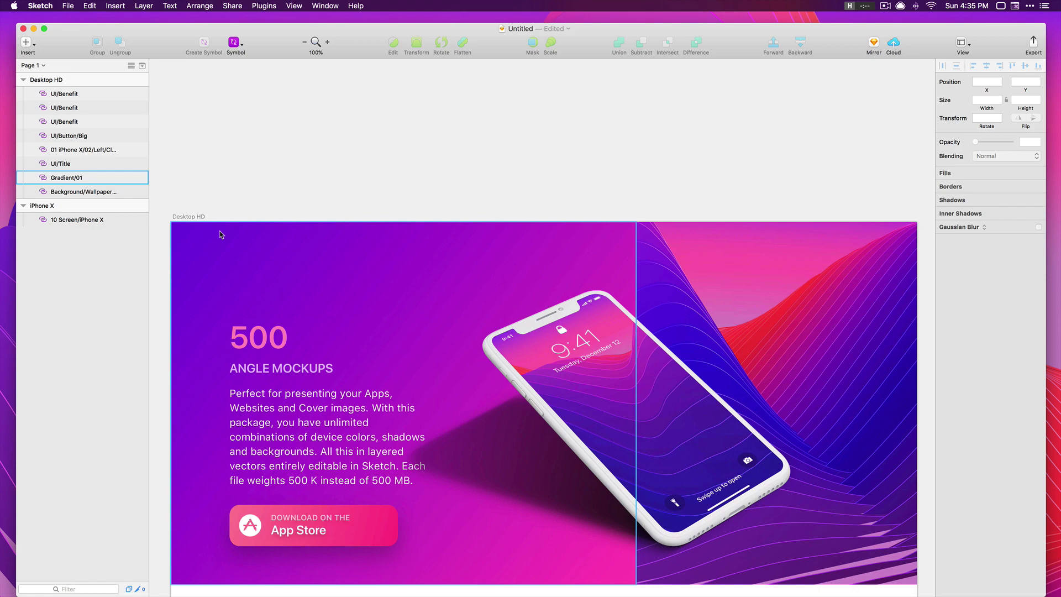
{"action": "left_click", "coordinate": [220, 235]}
{"action": "scroll", "coordinate": [540, 332], "scroll_direction": "down", "scroll_amount": 15}
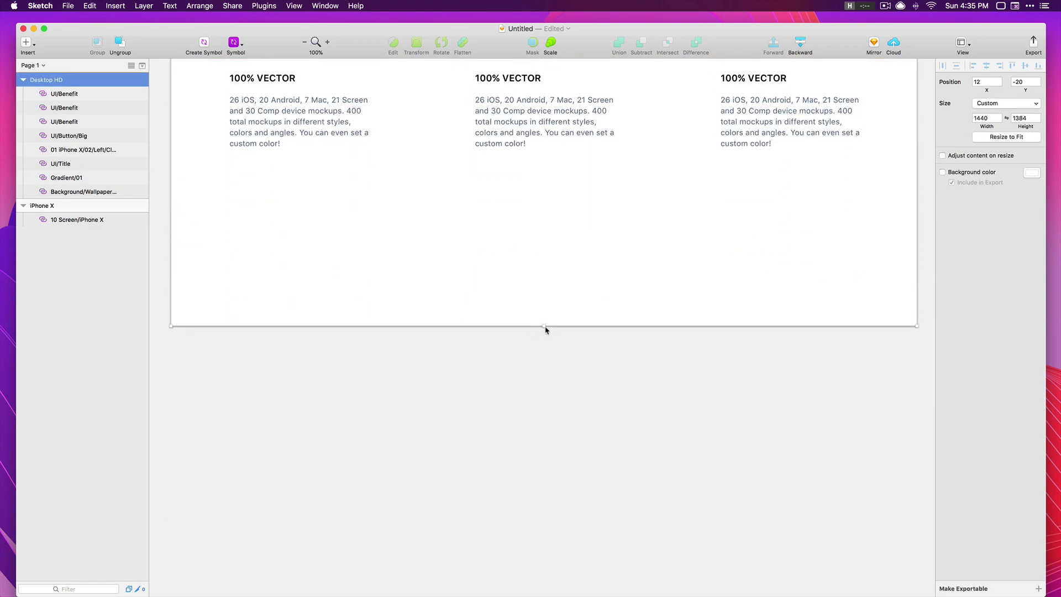
{"action": "left_click_drag", "start_coordinate": [544, 326], "coordinate": [549, 578]}
{"action": "scroll", "coordinate": [476, 237], "scroll_direction": "up", "scroll_amount": 5}
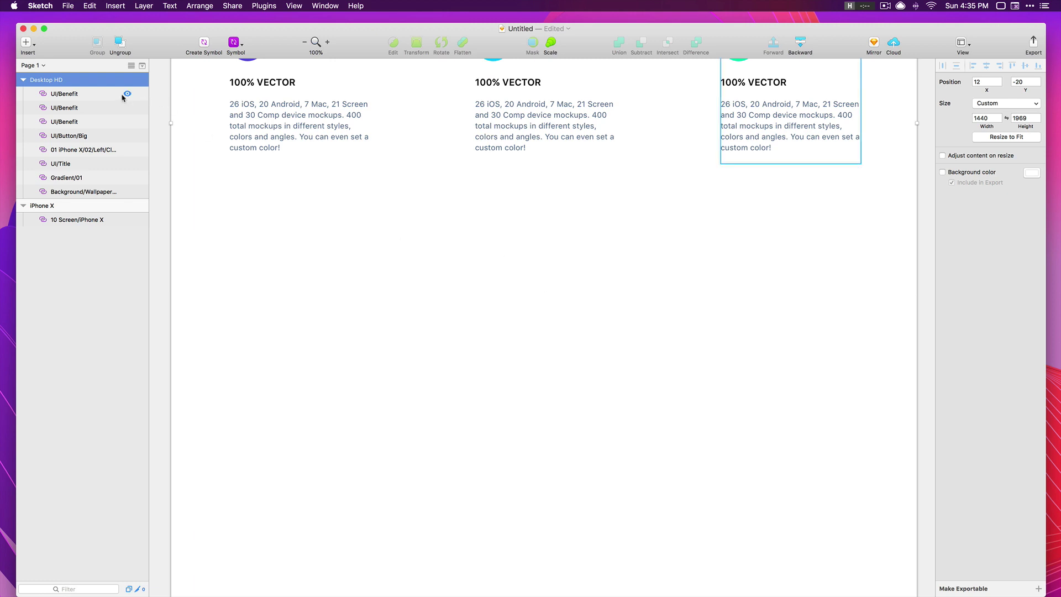
Insert the UI/Diagonal/Left band at X 0 and move it below the cards to Y 1360
{"action": "left_click", "coordinate": [30, 48]}
{"action": "mouse_move", "coordinate": [82, 177]}
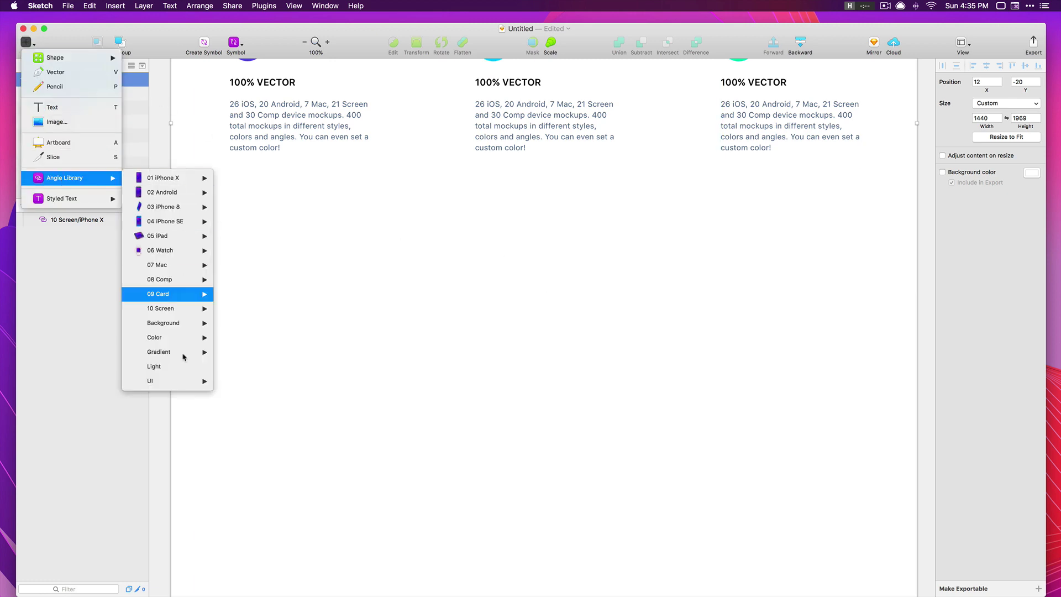
{"action": "mouse_move", "coordinate": [184, 382]}
{"action": "mouse_move", "coordinate": [187, 357]}
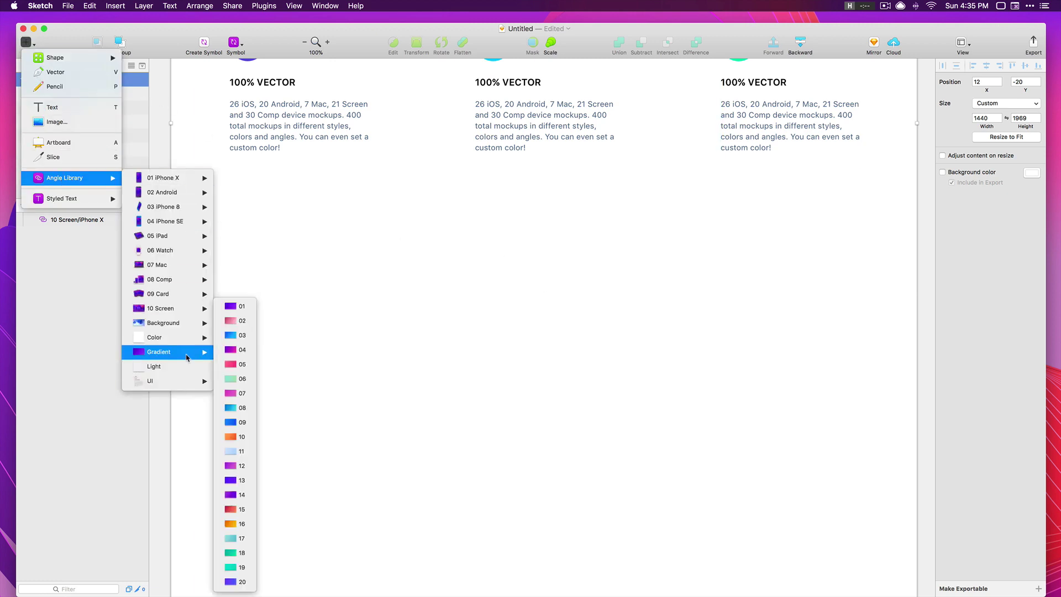
{"action": "mouse_move", "coordinate": [259, 442]}
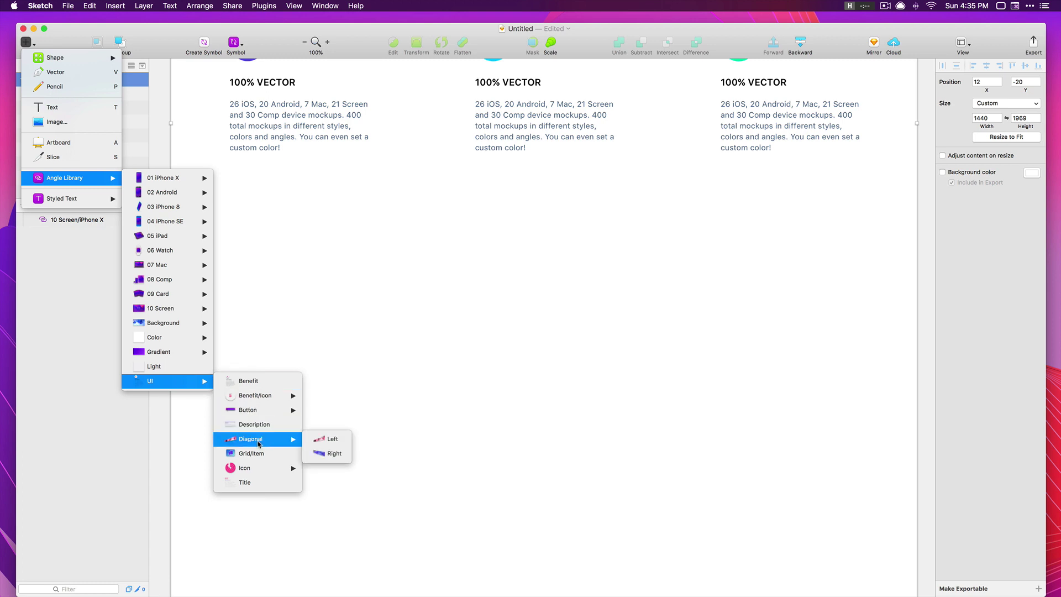
{"action": "left_click", "coordinate": [331, 438]}
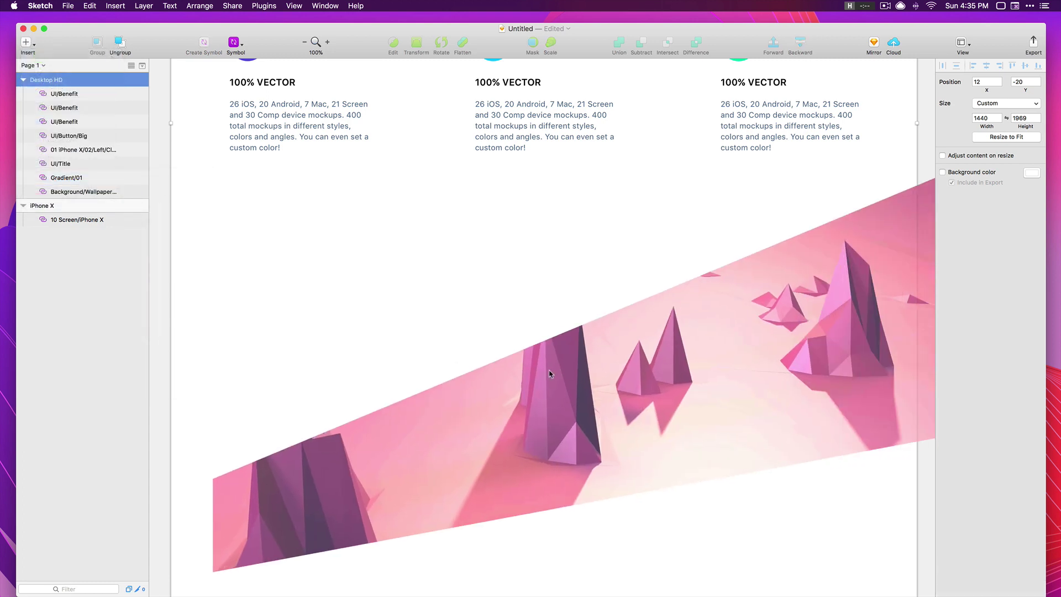
{"action": "left_click", "coordinate": [727, 362]}
{"action": "left_click_drag", "start_coordinate": [715, 365], "coordinate": [721, 365]}
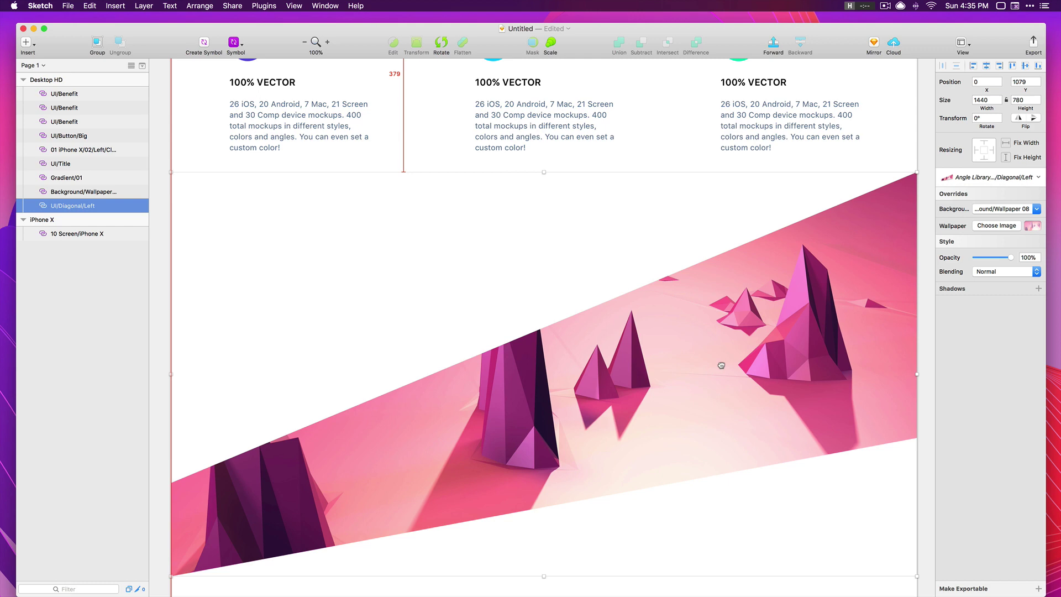
{"action": "left_click_drag", "start_coordinate": [500, 439], "coordinate": [574, 579]}
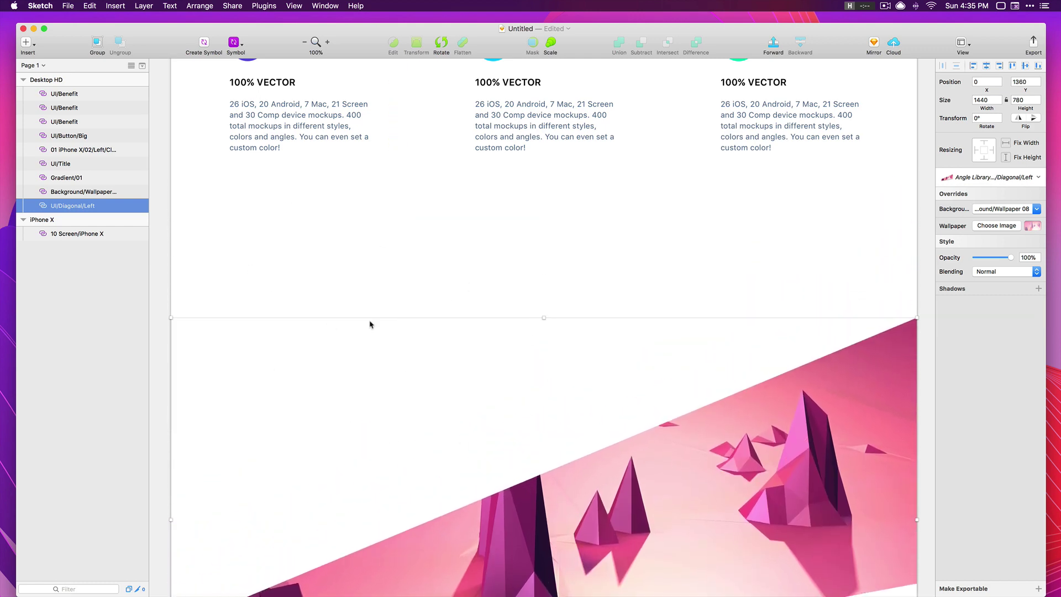
Insert the 08 Comp/01 Watch, iPhone X and iPad mockup at 113, 1138 over the diagonal band
{"action": "left_click", "coordinate": [710, 275]}
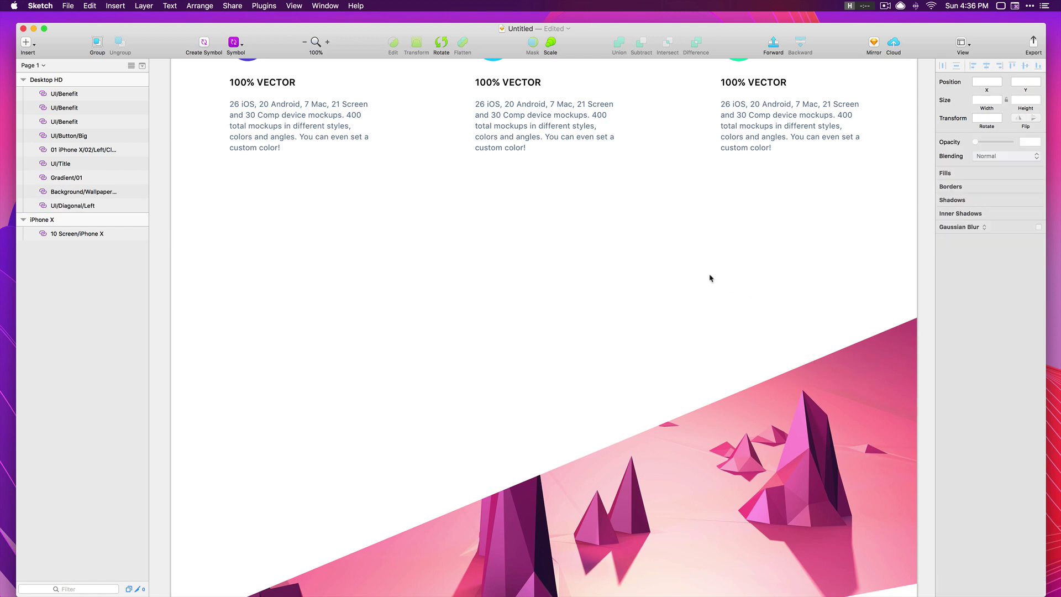
{"action": "left_click", "coordinate": [26, 43]}
{"action": "mouse_move", "coordinate": [67, 178]}
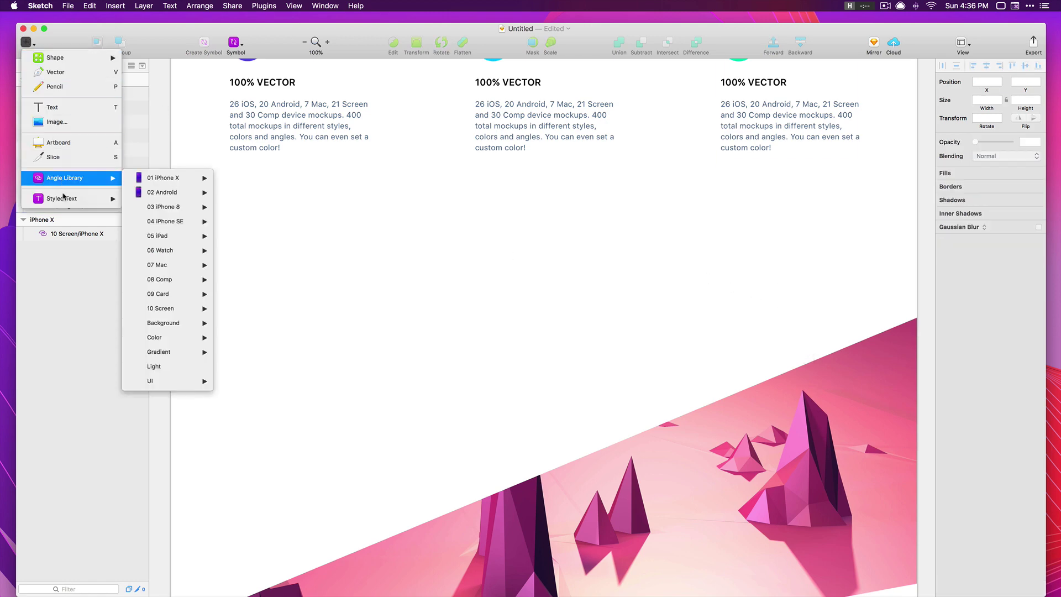
{"action": "mouse_move", "coordinate": [163, 193]}
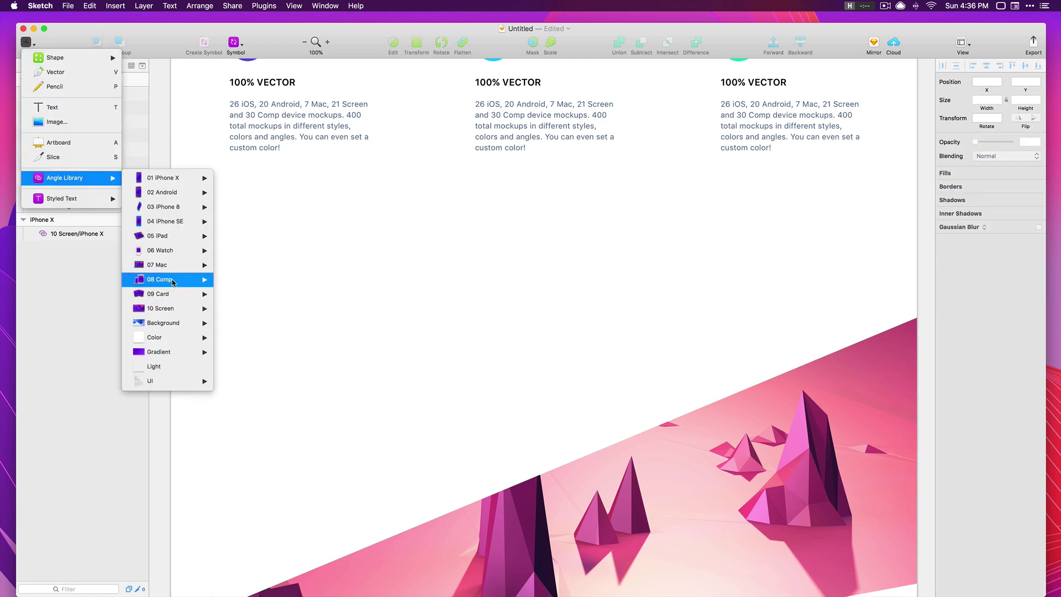
{"action": "mouse_move", "coordinate": [173, 281]}
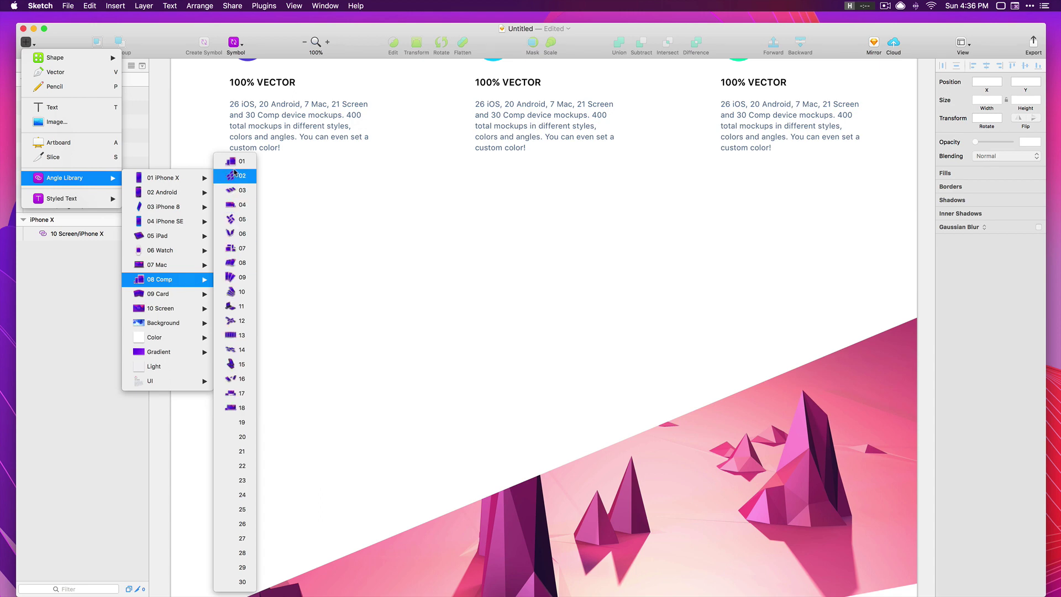
{"action": "left_click", "coordinate": [537, 261]}
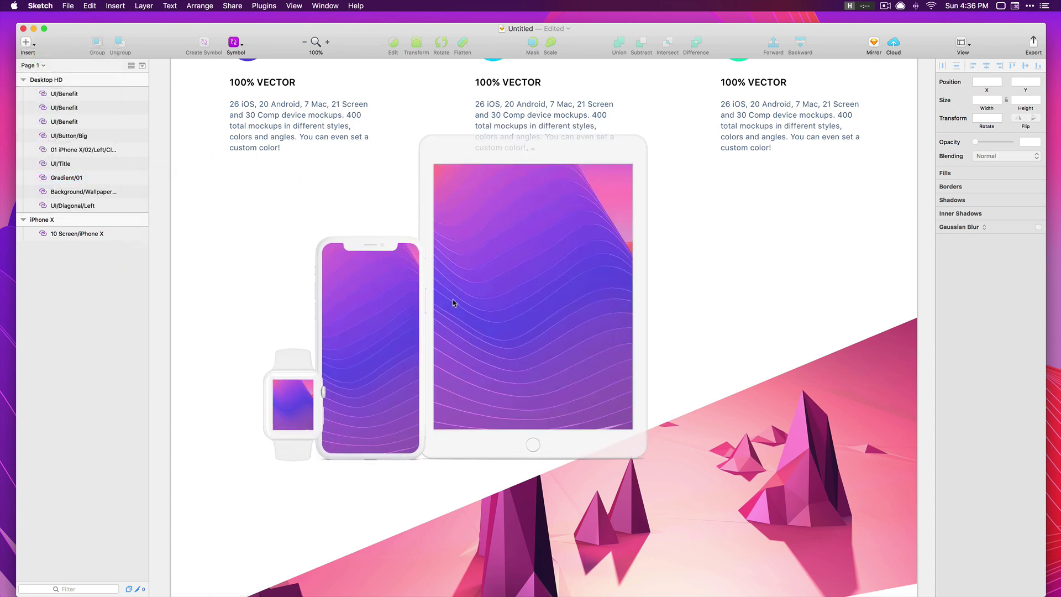
{"action": "left_click_drag", "start_coordinate": [417, 312], "coordinate": [462, 346]}
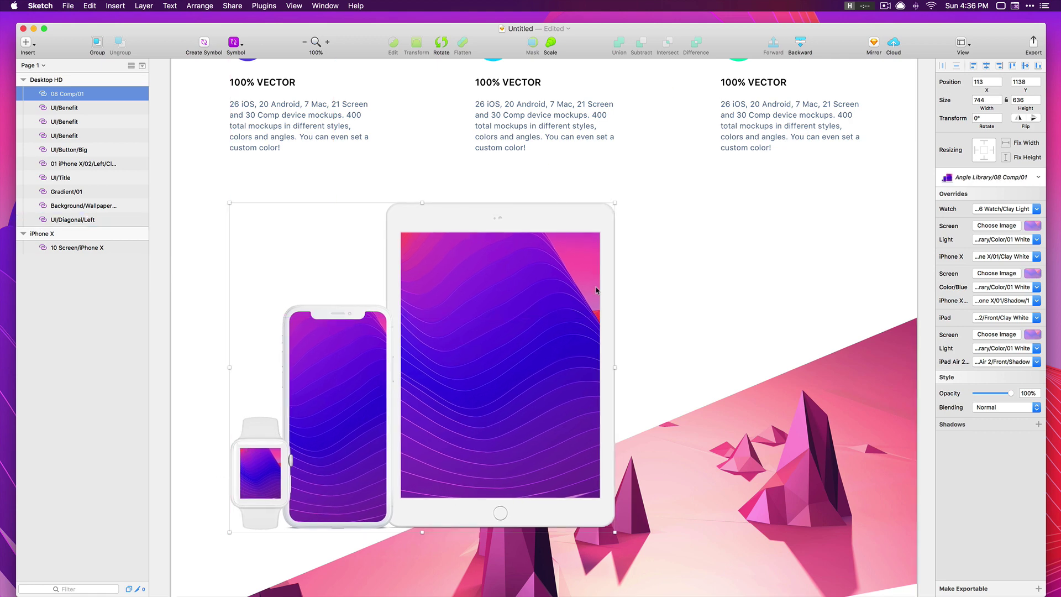
{"action": "left_click", "coordinate": [713, 222]}
{"action": "left_click", "coordinate": [567, 260]}
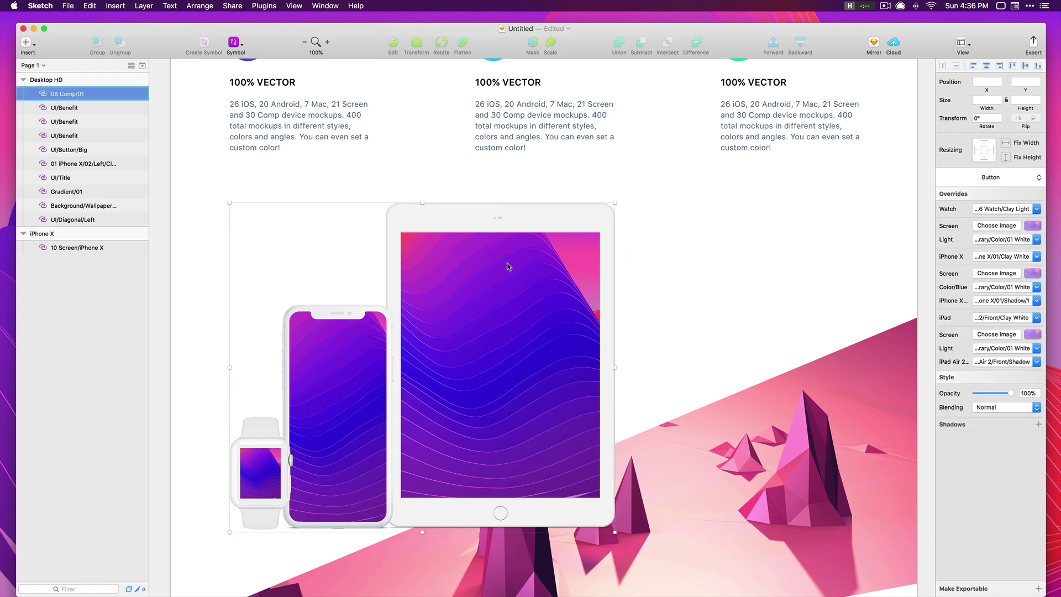
{"action": "left_click", "coordinate": [25, 43]}
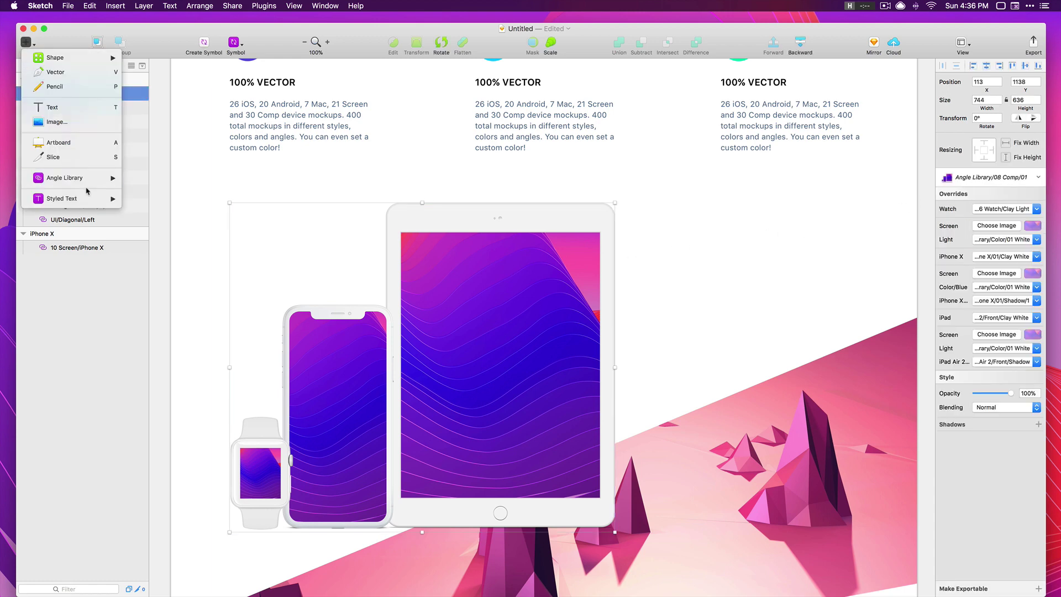
Insert the UI/Description 'Compositions made from the package' block beside the devices and narrow it
{"action": "mouse_move", "coordinate": [83, 178]}
{"action": "mouse_move", "coordinate": [165, 380]}
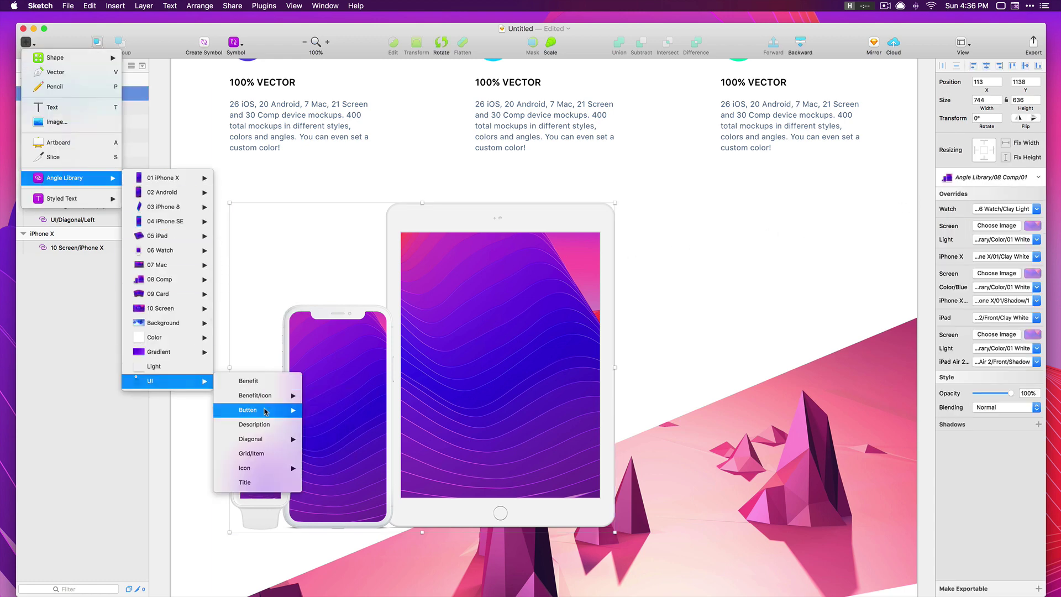
{"action": "left_click", "coordinate": [257, 424]}
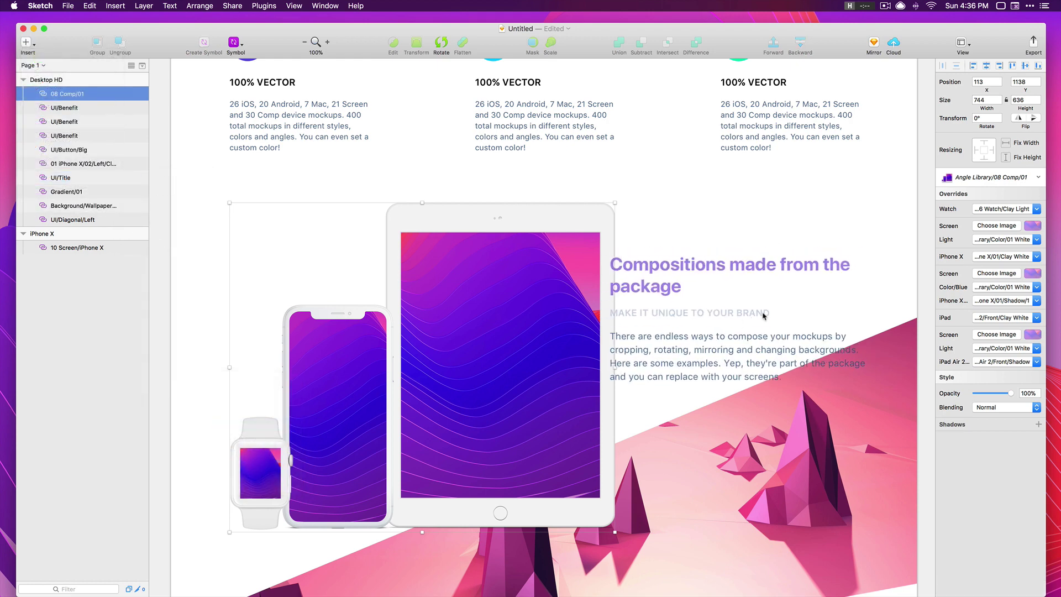
{"action": "left_click", "coordinate": [724, 304]}
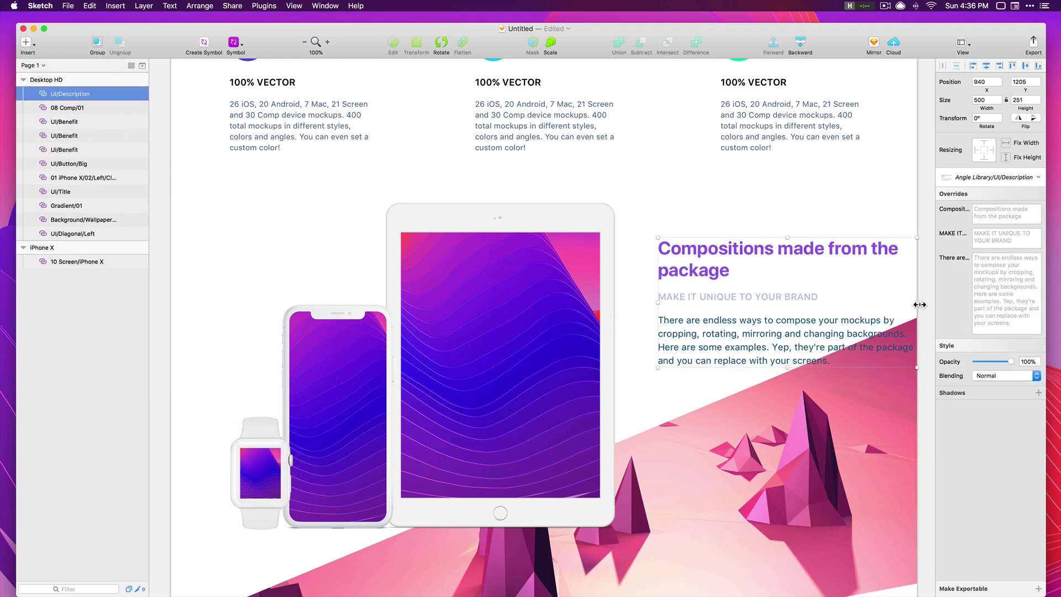
{"action": "left_click_drag", "start_coordinate": [919, 304], "coordinate": [835, 307]}
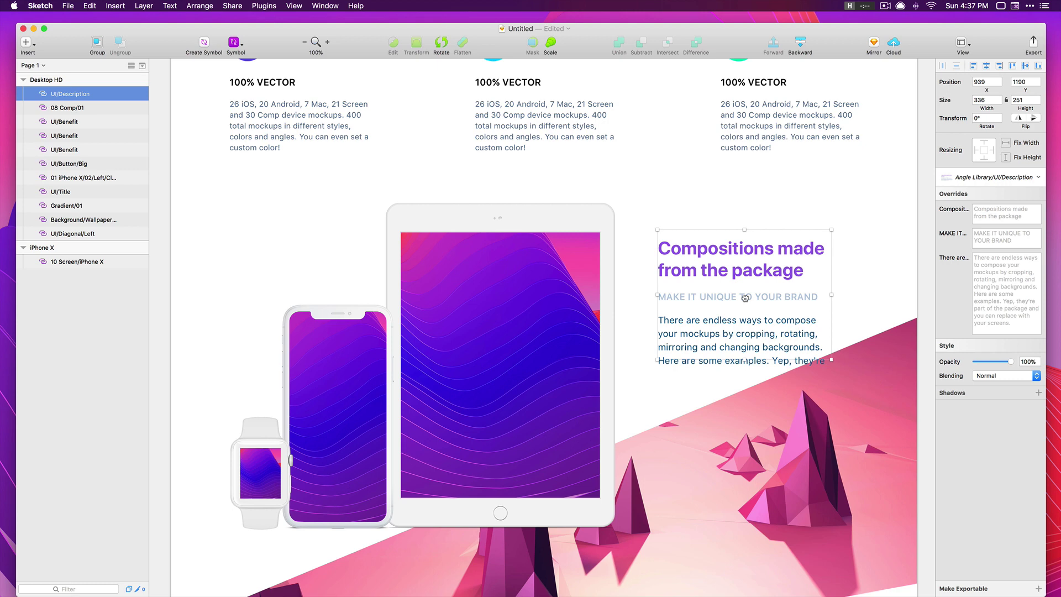
{"action": "left_click_drag", "start_coordinate": [746, 303], "coordinate": [744, 303]}
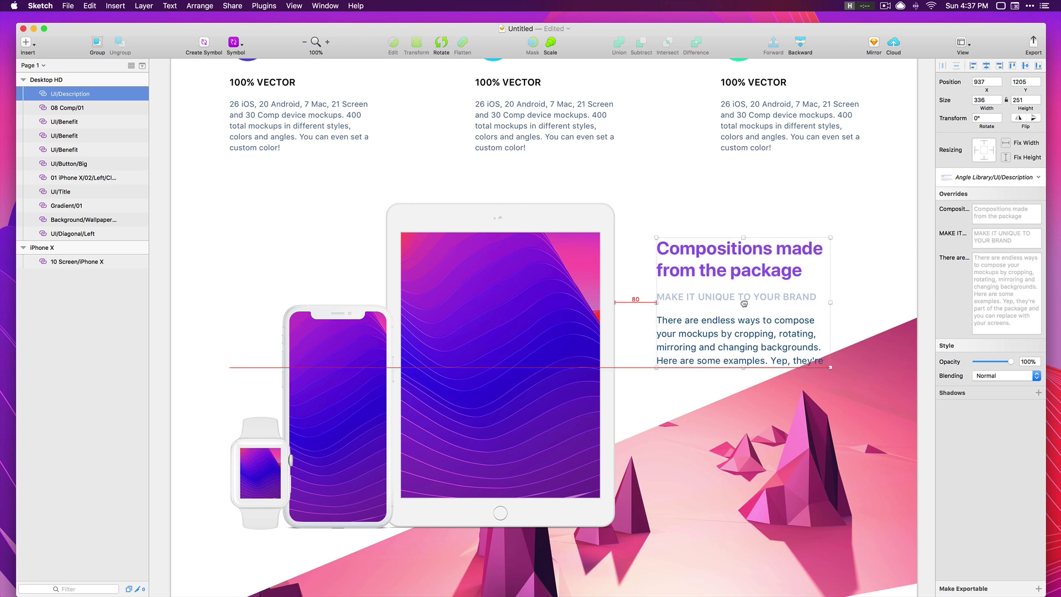
Scale the device composition to 595×509, then shift it and the description left and down together
{"action": "left_click", "coordinate": [479, 415]}
{"action": "key", "text": "super+k"}
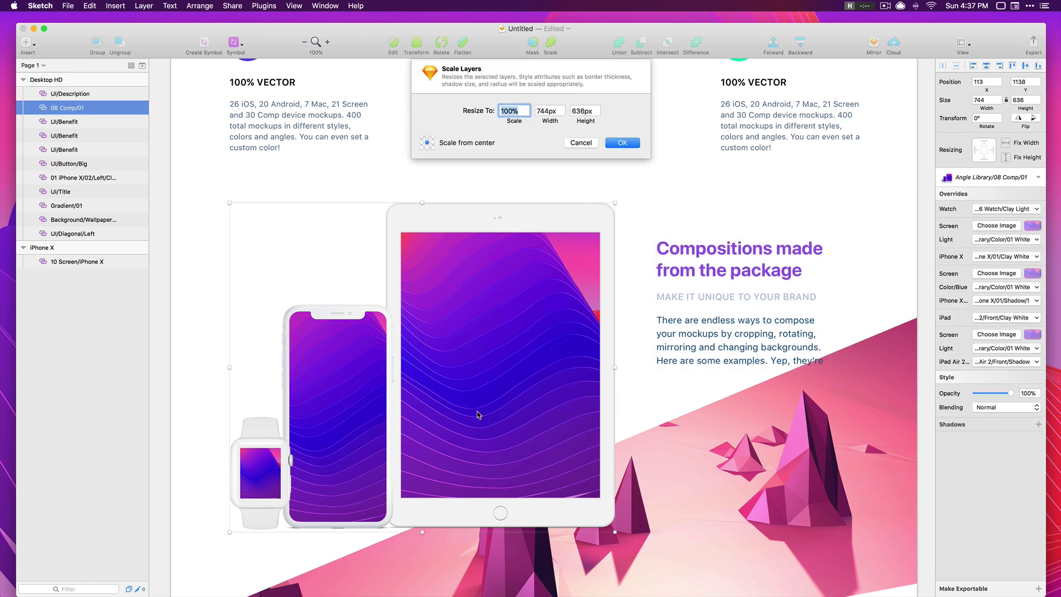
{"action": "key", "text": "Return"}
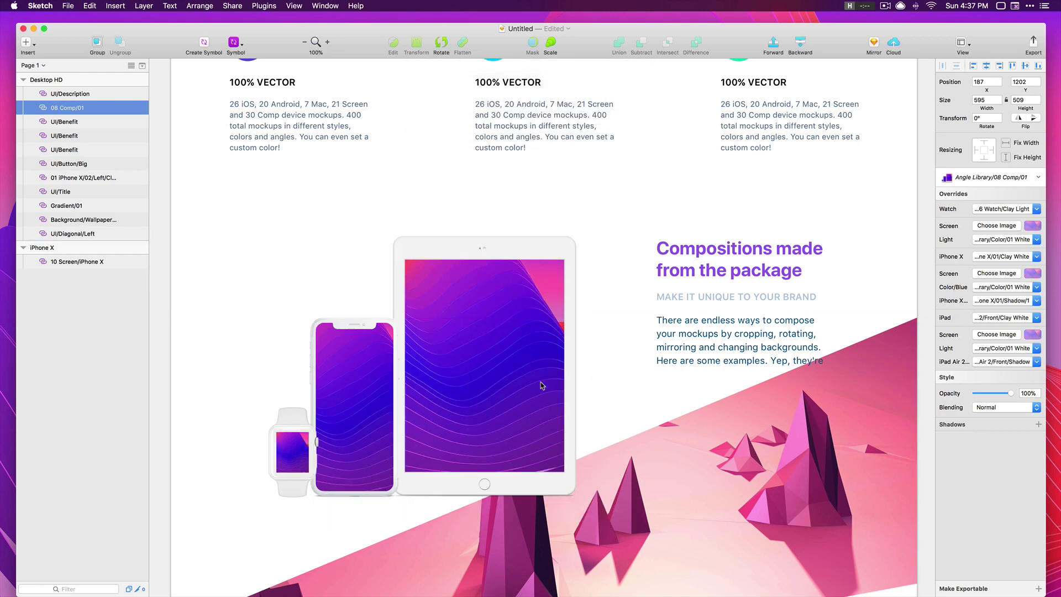
{"action": "left_click_drag", "start_coordinate": [483, 347], "coordinate": [463, 340]}
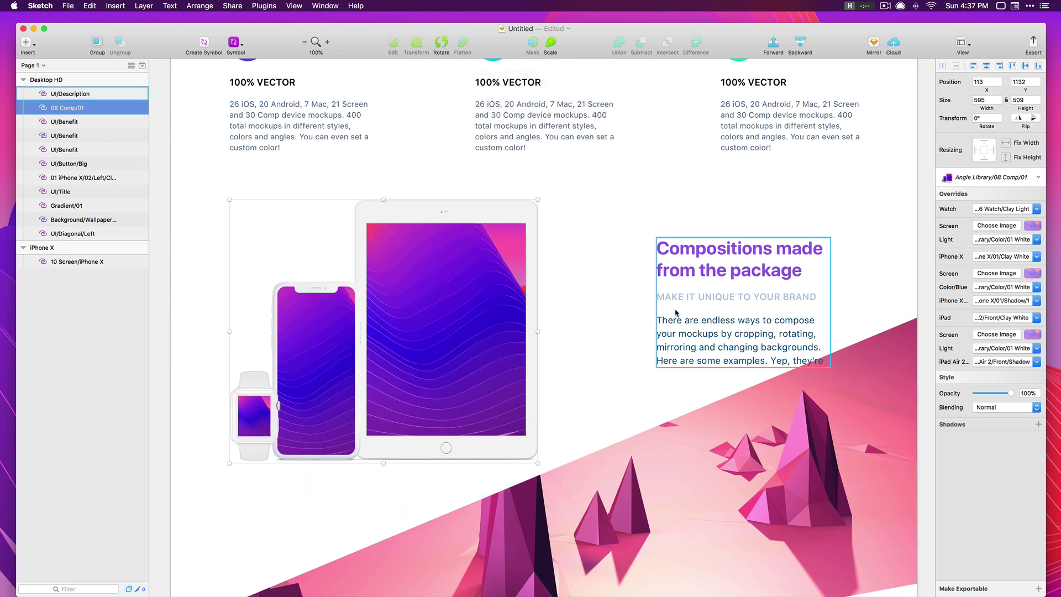
{"action": "left_click_drag", "start_coordinate": [675, 316], "coordinate": [602, 317]}
{"action": "left_click", "coordinate": [497, 331], "text": "shift"}
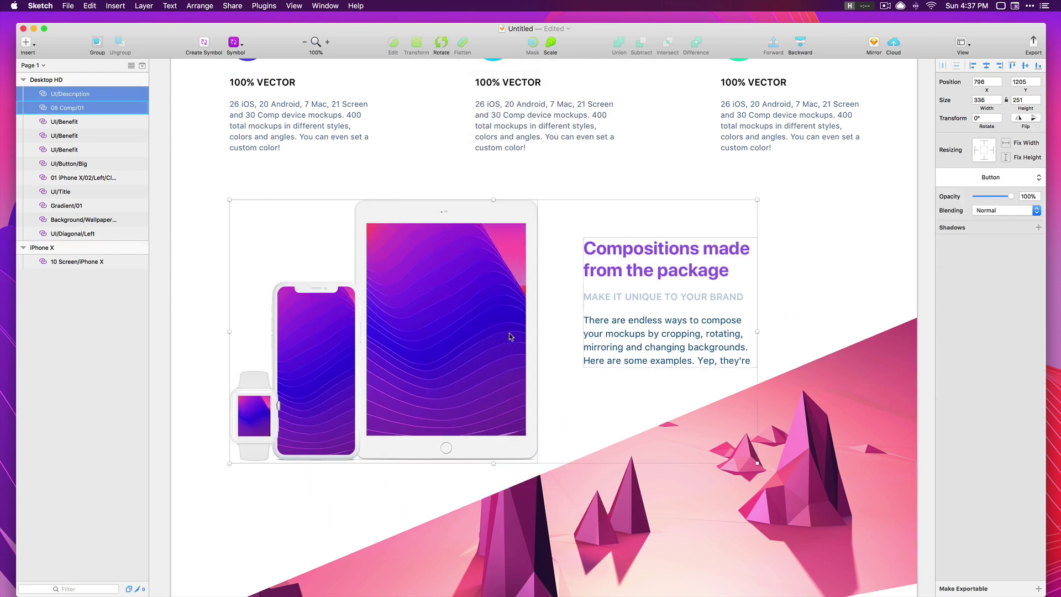
{"action": "mouse_move", "coordinate": [684, 309]}
{"action": "left_mouse_down"}
{"action": "mouse_move", "coordinate": [684, 340]}
{"action": "mouse_move", "coordinate": [684, 323]}
{"action": "left_mouse_up"}
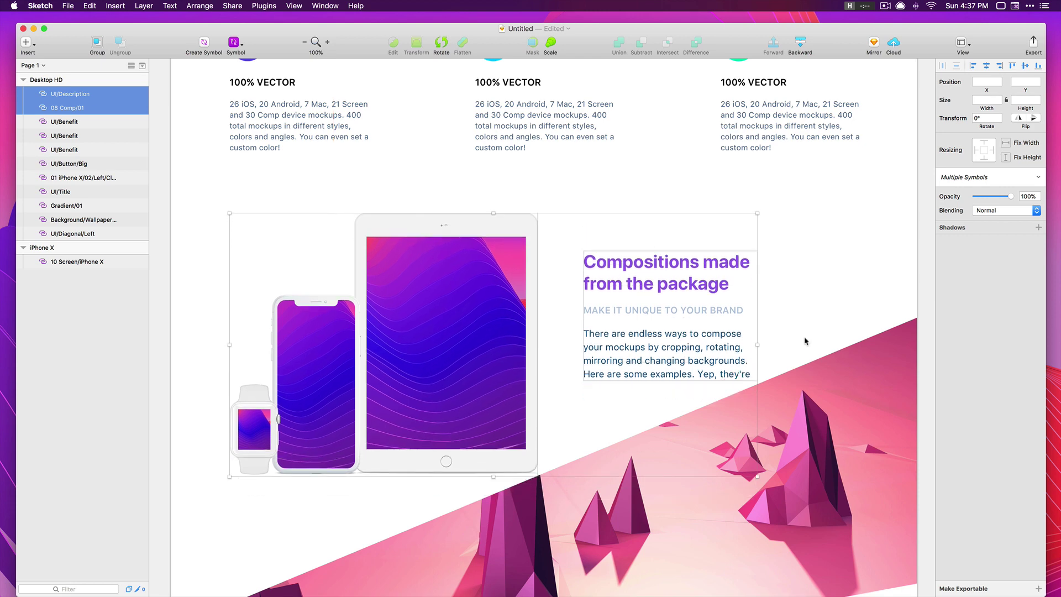
{"action": "left_click", "coordinate": [928, 346]}
{"action": "left_click", "coordinate": [381, 376]}
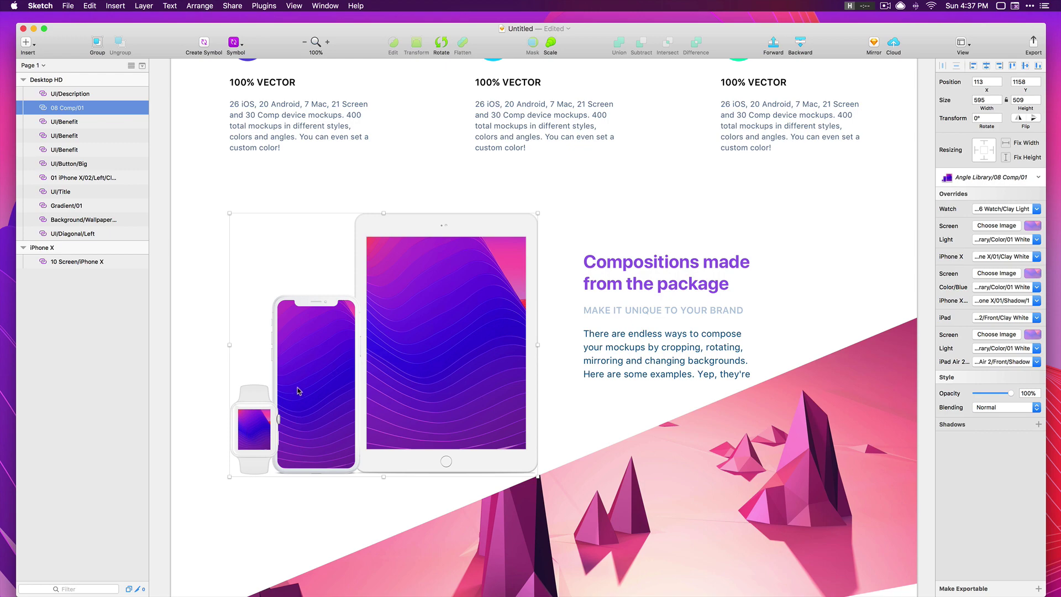
Add an Apple Watch 42mm (312×390) artboard and an iPad artboard from the Artboard presets
{"action": "scroll", "coordinate": [625, 326], "scroll_direction": "up", "scroll_amount": 15}
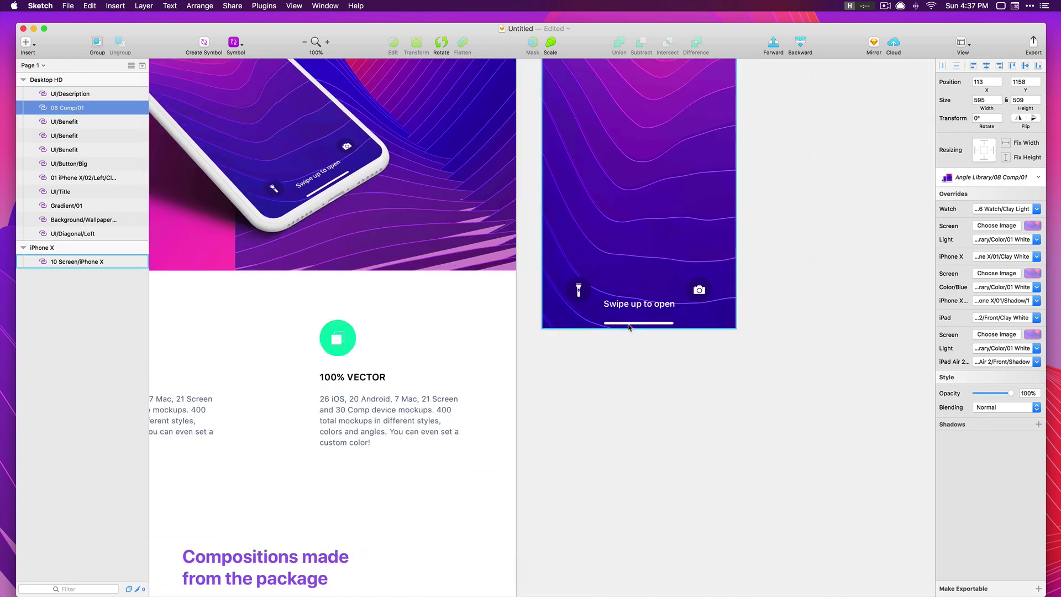
{"action": "scroll", "coordinate": [619, 329], "scroll_direction": "right", "scroll_amount": 8}
{"action": "scroll", "coordinate": [618, 331], "scroll_direction": "up", "scroll_amount": 5}
{"action": "scroll", "coordinate": [618, 330], "scroll_direction": "right", "scroll_amount": 8}
{"action": "key", "text": "a"}
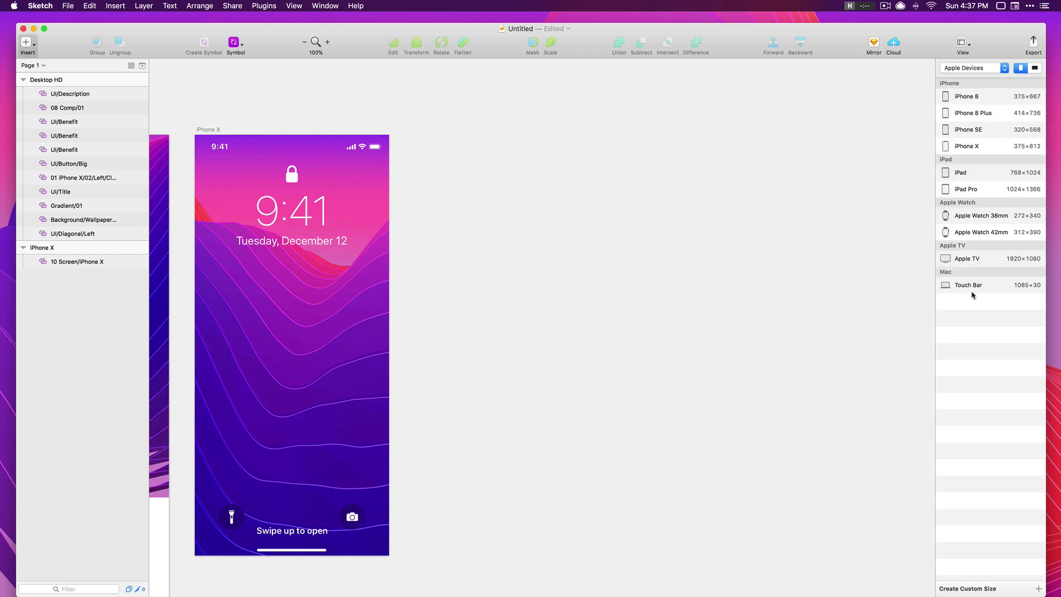
{"action": "scroll", "coordinate": [726, 204], "scroll_direction": "left", "scroll_amount": 5}
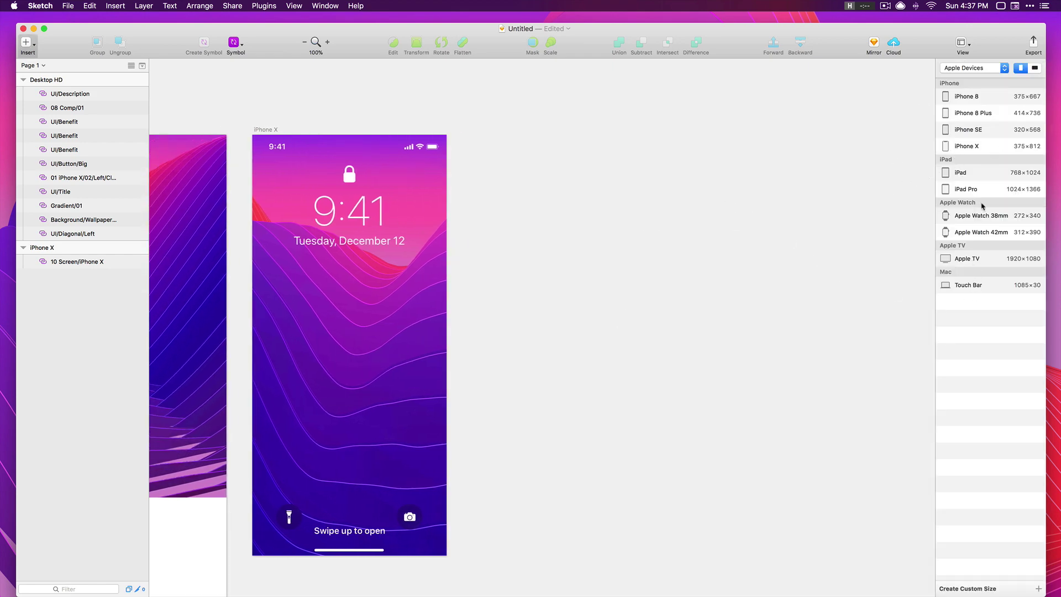
{"action": "left_click", "coordinate": [981, 232]}
{"action": "scroll", "coordinate": [755, 208], "scroll_direction": "right", "scroll_amount": 10}
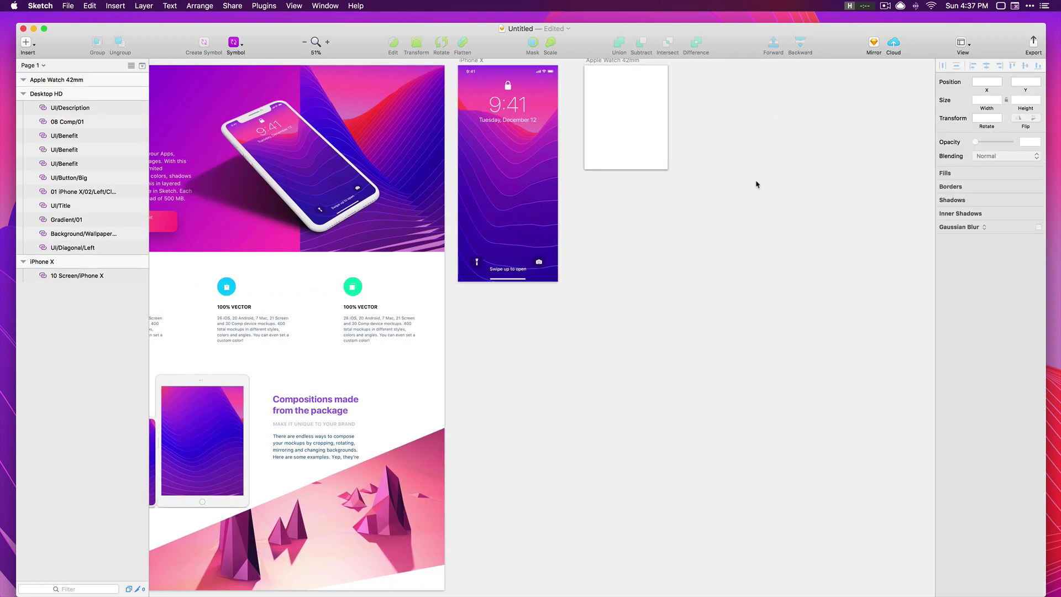
{"action": "key", "text": "a"}
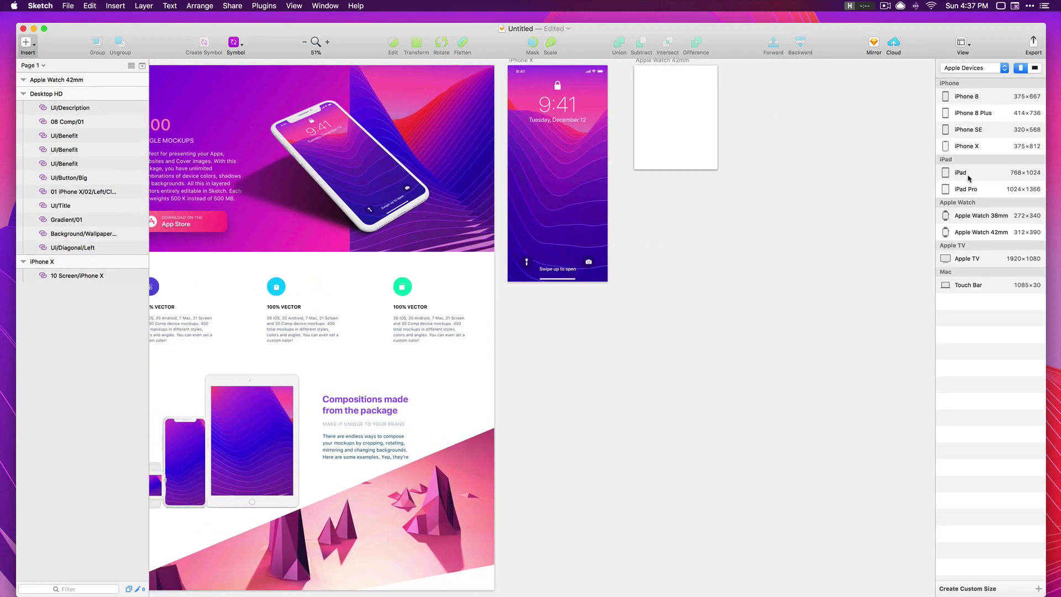
{"action": "left_click", "coordinate": [968, 176]}
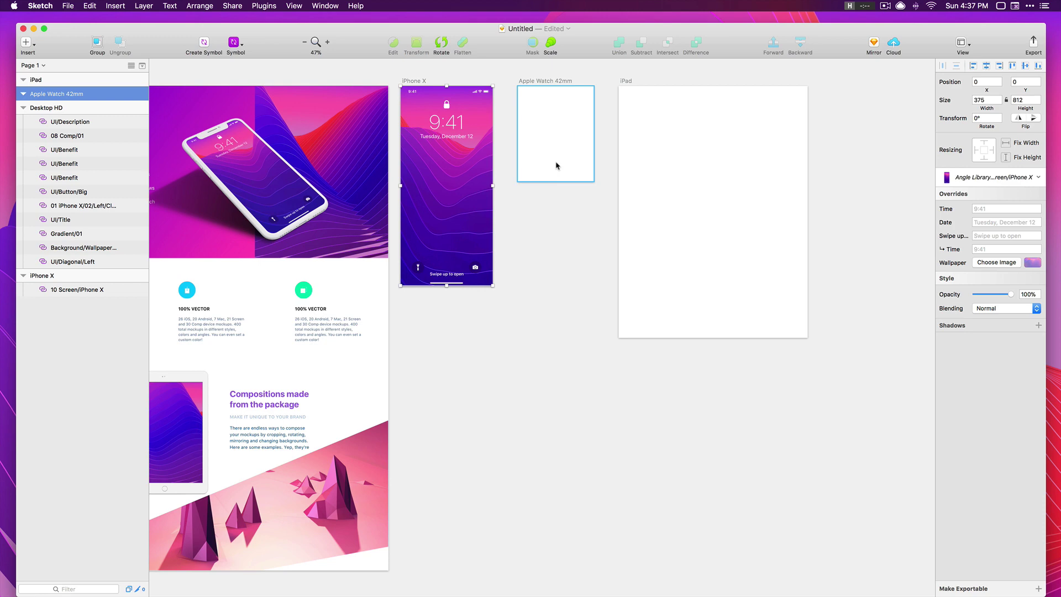
Select the Apple Watch artboard and insert the Watch lock-screen symbol from Angle Library 10 Screen
{"action": "left_click", "coordinate": [555, 165]}
{"action": "left_click", "coordinate": [26, 42]}
{"action": "mouse_move", "coordinate": [80, 179]}
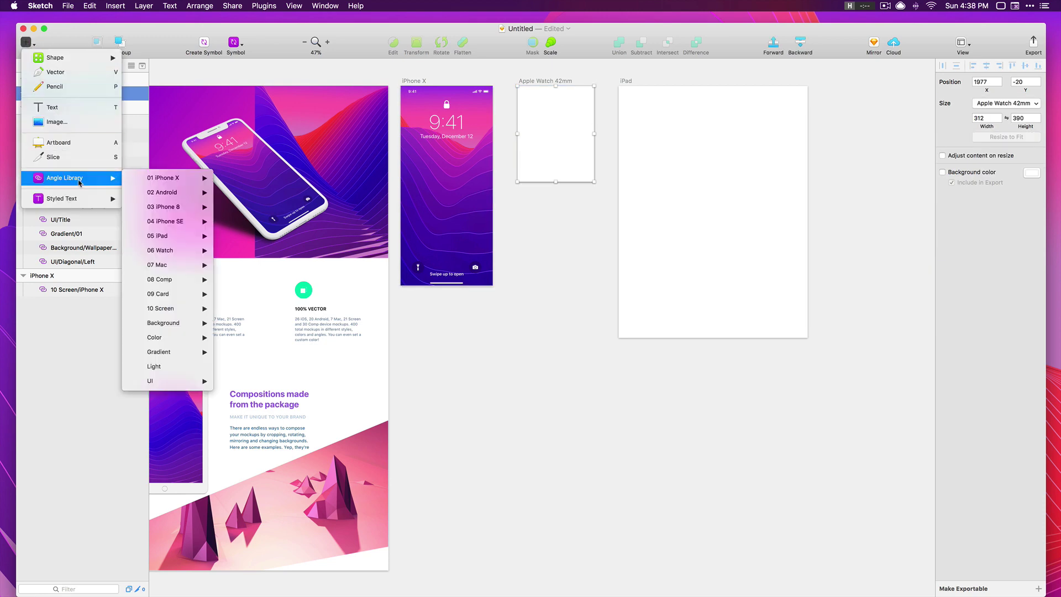
{"action": "mouse_move", "coordinate": [184, 314]}
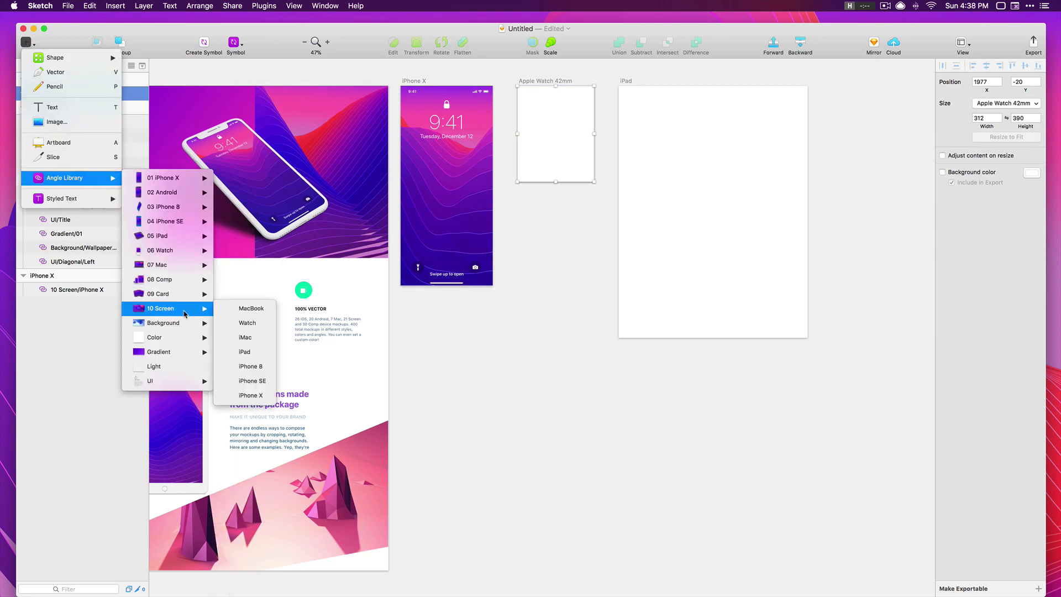
{"action": "left_click", "coordinate": [247, 323]}
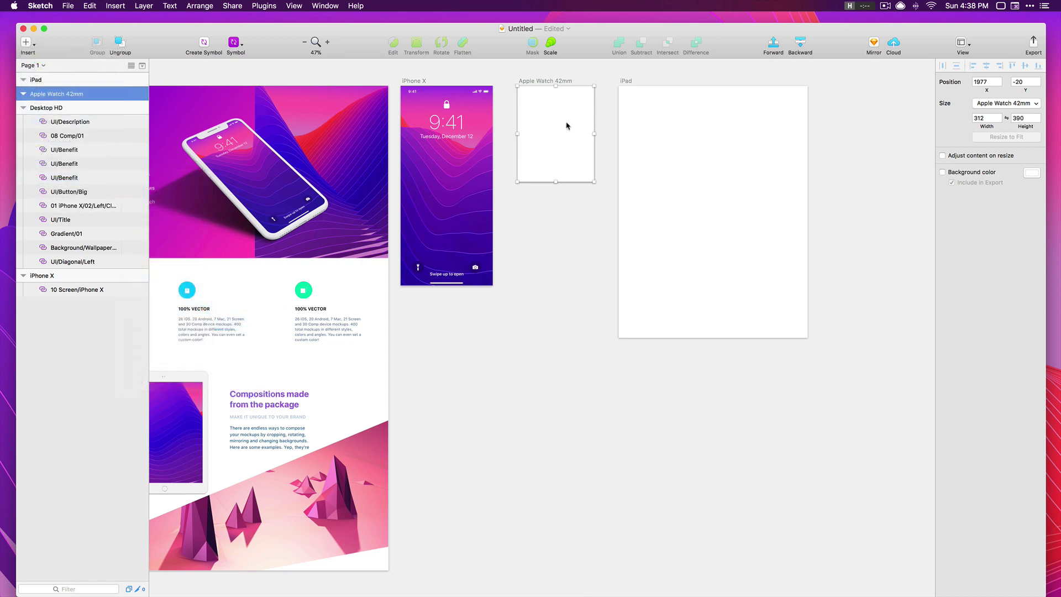
Place the 10 Screen/Watch and 10 Screen/iPad symbols in their artboards, aligned at 0,0
{"action": "left_click", "coordinate": [567, 126]}
{"action": "key", "text": "Tab"}
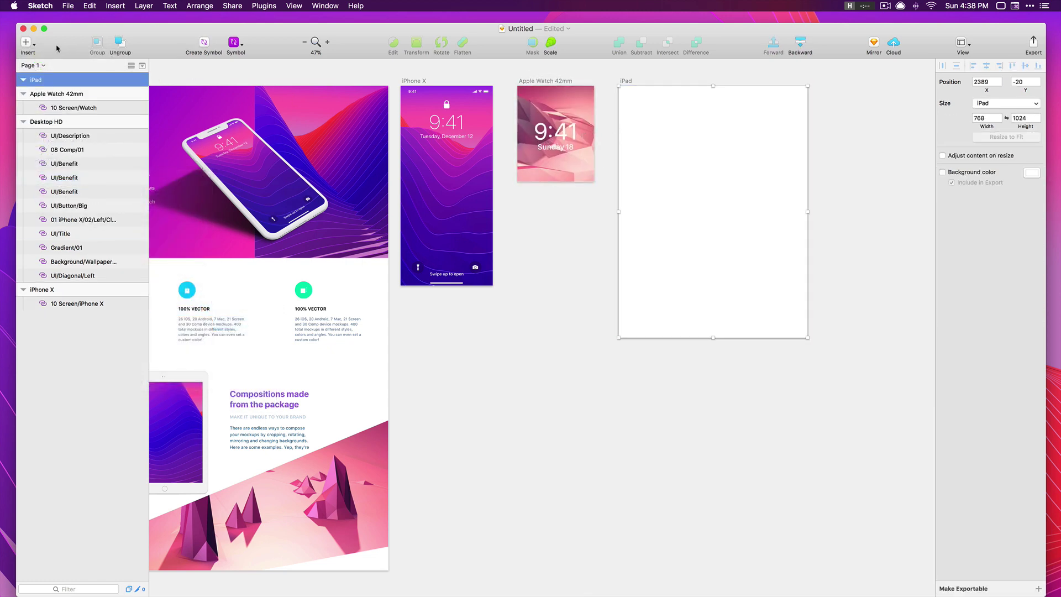
{"action": "left_click", "coordinate": [26, 43]}
{"action": "mouse_move", "coordinate": [79, 178]}
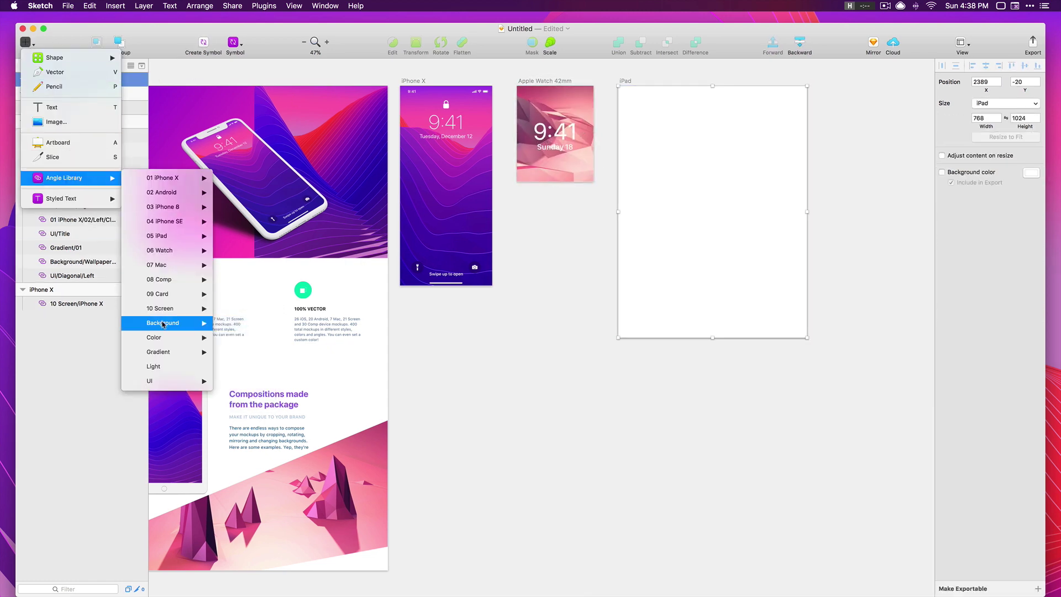
{"action": "mouse_move", "coordinate": [166, 308]}
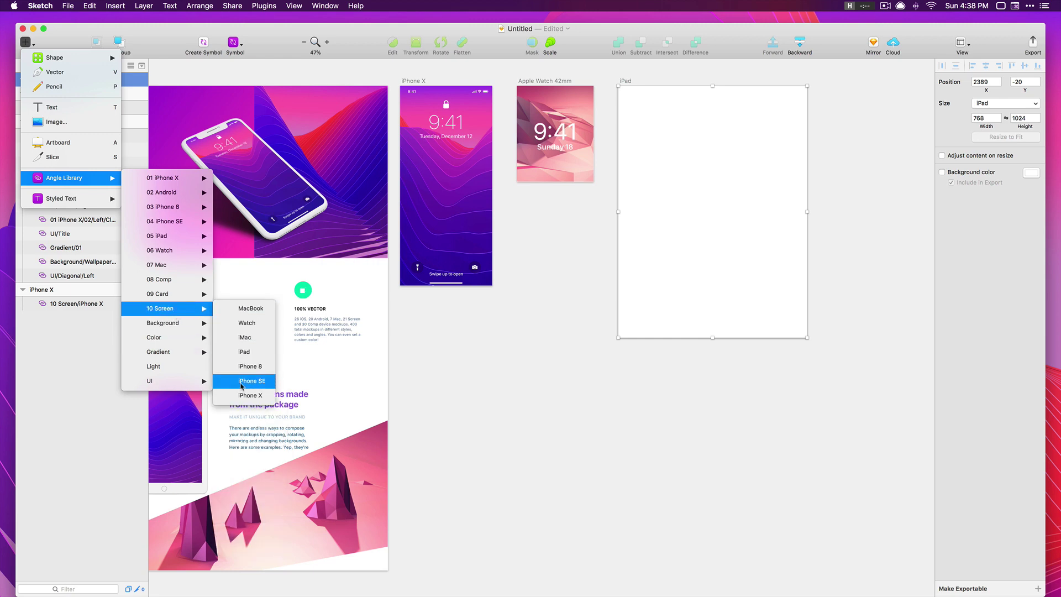
{"action": "left_click", "coordinate": [243, 351]}
{"action": "left_click", "coordinate": [701, 212]}
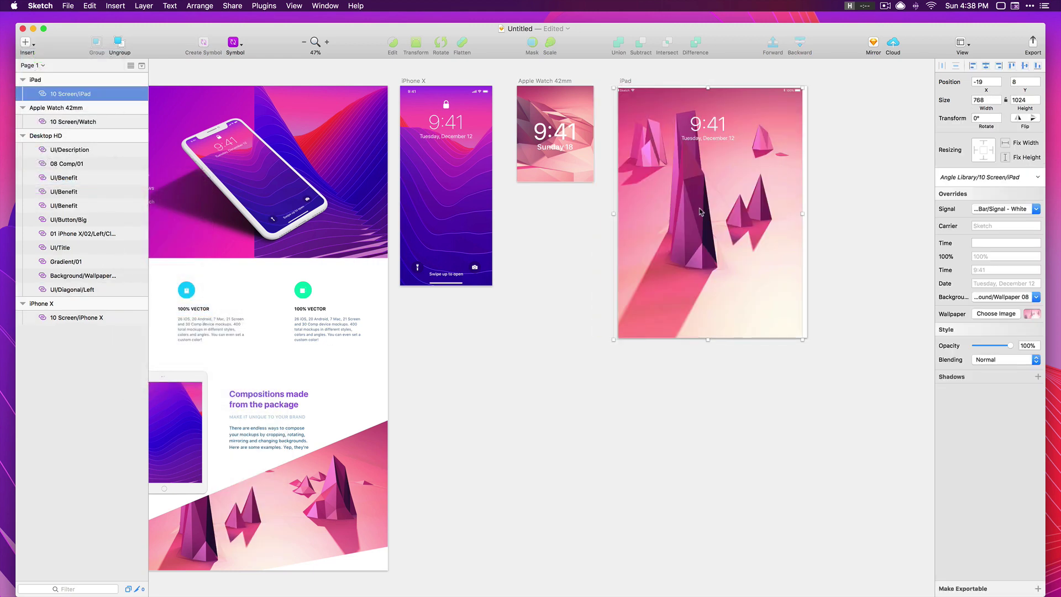
{"action": "left_click_drag", "start_coordinate": [701, 212], "coordinate": [705, 209]}
Pan back down the landing page and select the 08 Comp/01 device composition
{"action": "scroll", "coordinate": [631, 418], "scroll_direction": "left", "scroll_amount": 10}
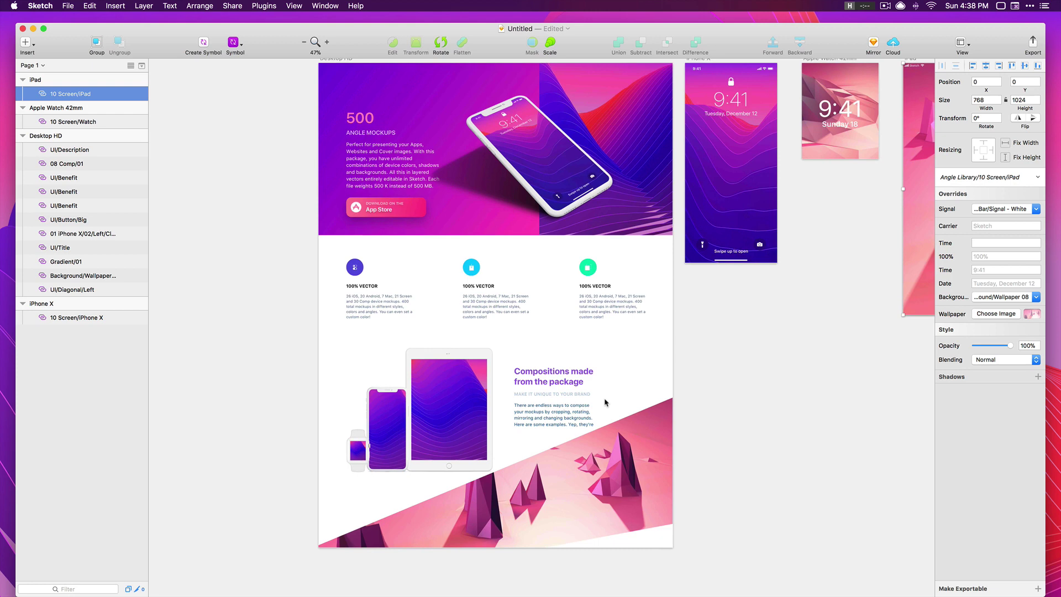
{"action": "scroll", "coordinate": [605, 402], "scroll_direction": "right", "scroll_amount": 3}
{"action": "scroll", "coordinate": [605, 403], "scroll_direction": "up", "scroll_amount": 5}
{"action": "scroll", "coordinate": [623, 293], "scroll_direction": "right", "scroll_amount": 5}
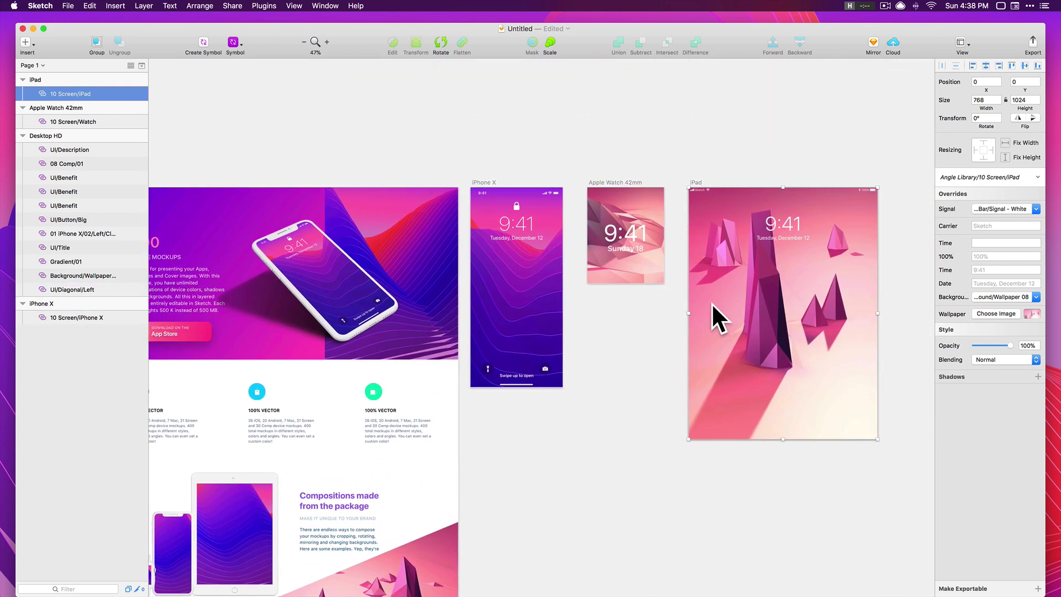
{"action": "scroll", "coordinate": [569, 334], "scroll_direction": "down", "scroll_amount": 3}
{"action": "scroll", "coordinate": [568, 334], "scroll_direction": "up", "scroll_amount": 3}
{"action": "left_click", "coordinate": [480, 182]}
{"action": "left_click", "coordinate": [616, 181]}
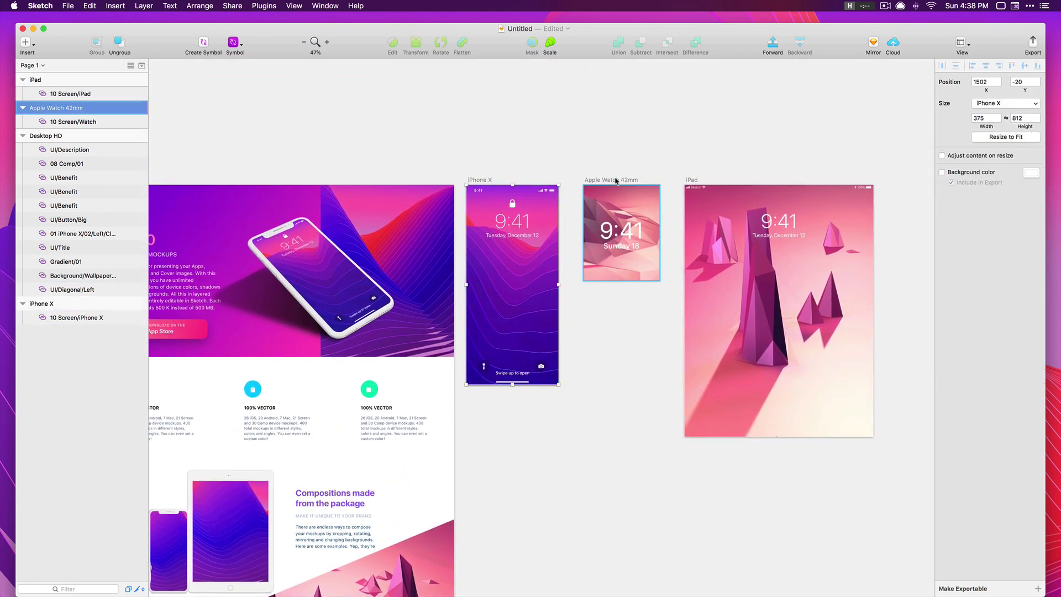
{"action": "left_click", "coordinate": [671, 182]}
{"action": "scroll", "coordinate": [497, 249], "scroll_direction": "left", "scroll_amount": 5}
{"action": "scroll", "coordinate": [497, 227], "scroll_direction": "down", "scroll_amount": 5}
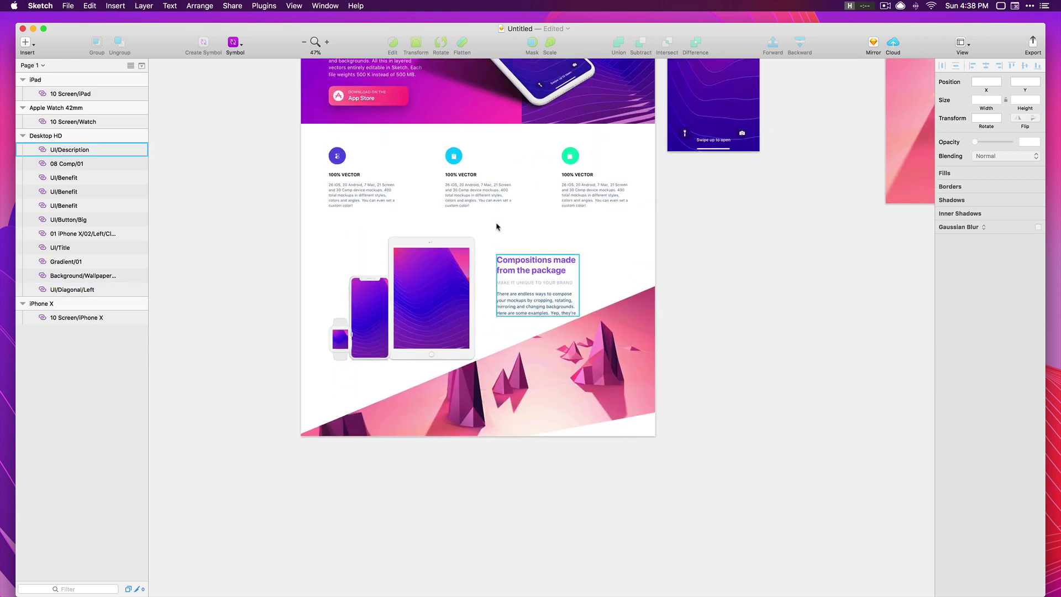
{"action": "scroll", "coordinate": [498, 226], "scroll_direction": "left", "scroll_amount": 3}
{"action": "left_click", "coordinate": [478, 272]}
{"action": "scroll", "coordinate": [479, 272], "scroll_direction": "up", "scroll_amount": 5}
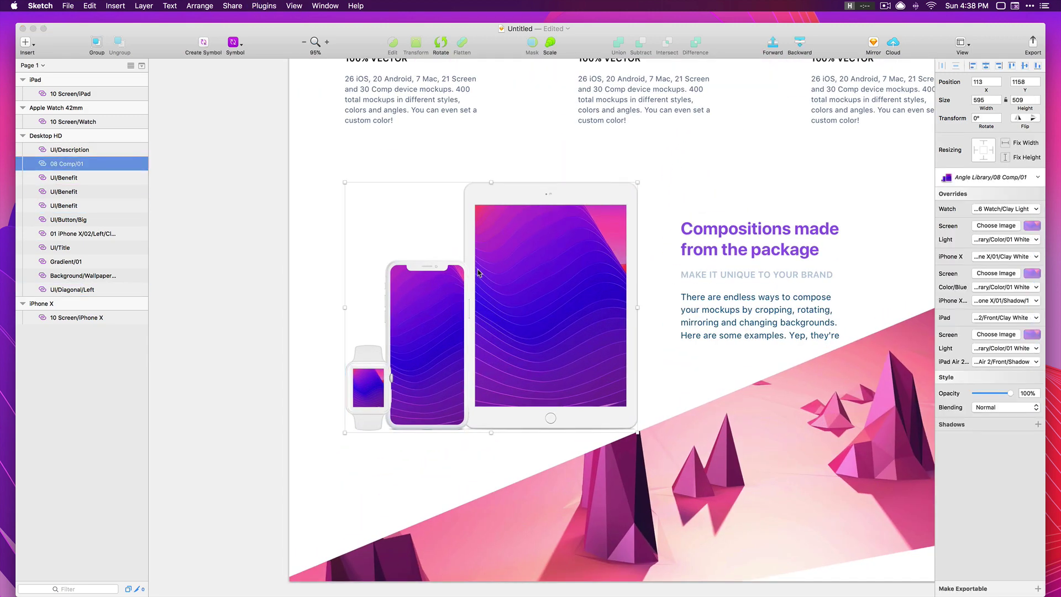
Open Apply Mockup with Cmd+Shift+A, keeping Auto pixel density and Best quality
{"action": "key", "text": "super+shift+a"}
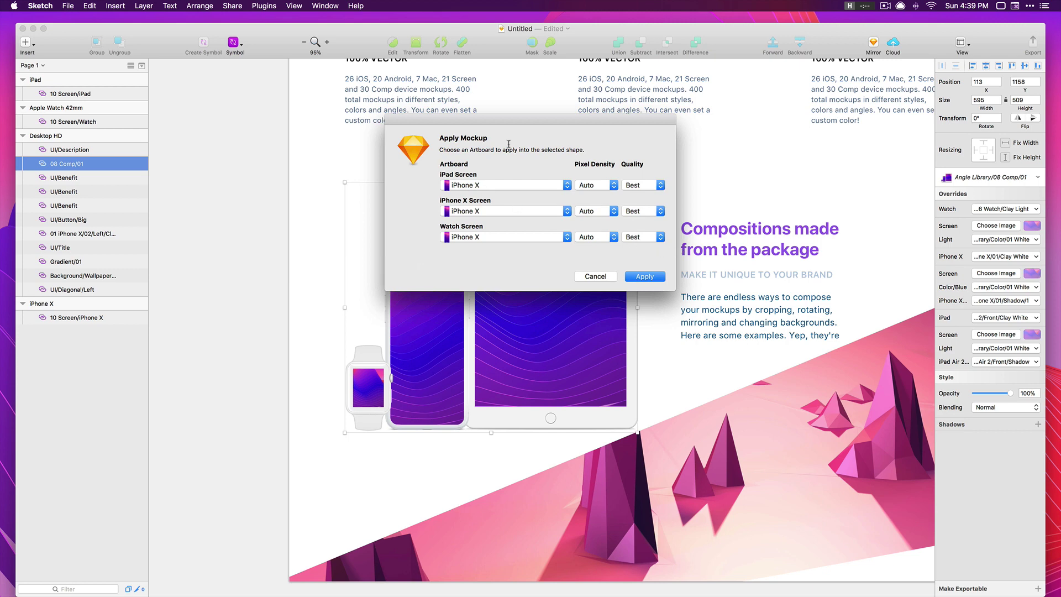
{"action": "left_click_drag", "start_coordinate": [507, 122], "coordinate": [627, 182]}
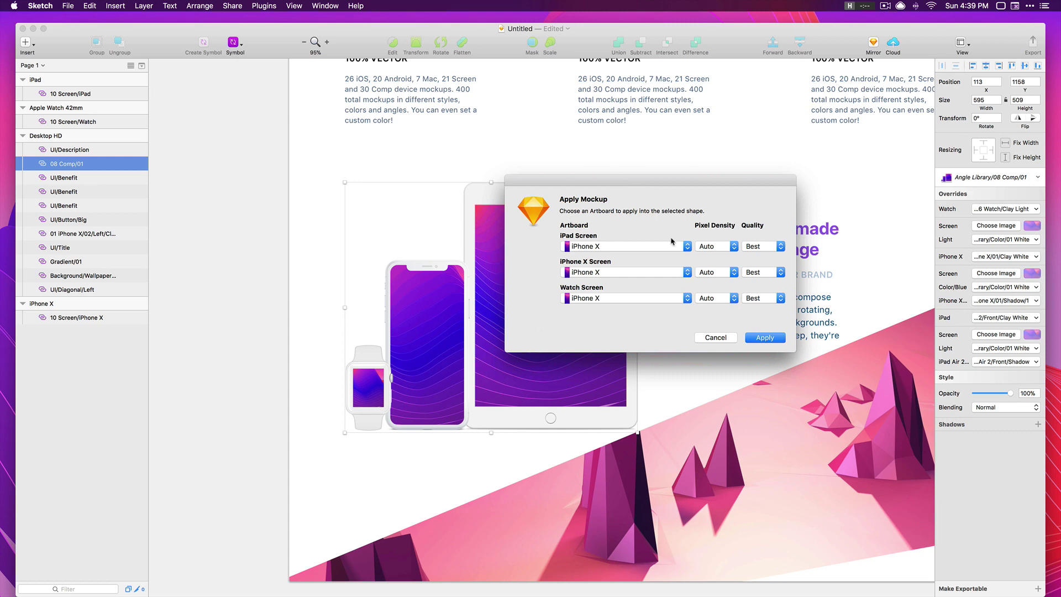
{"action": "left_click_drag", "start_coordinate": [604, 181], "coordinate": [544, 189]}
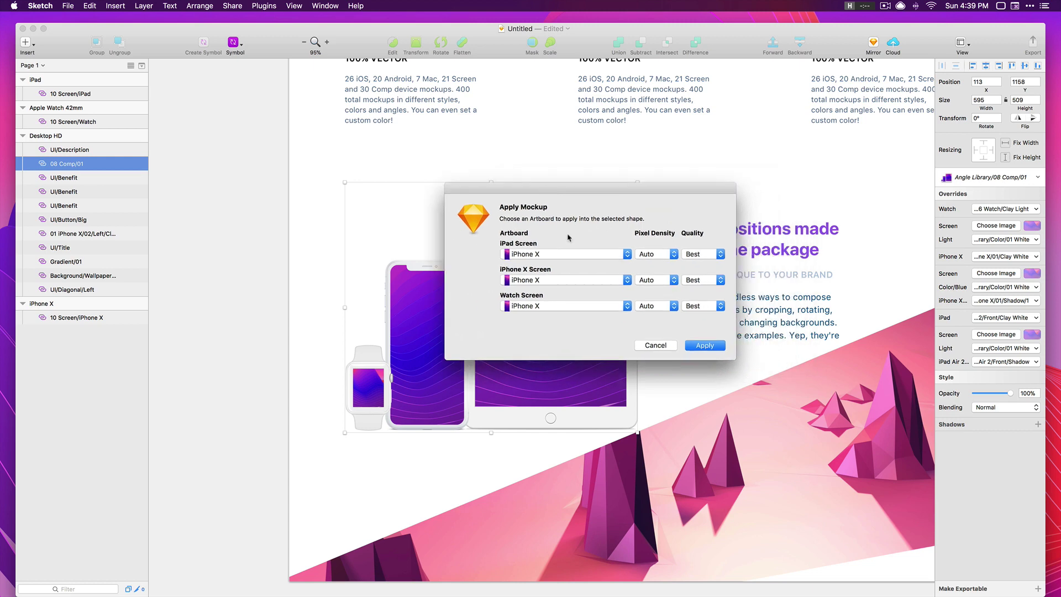
{"action": "left_click", "coordinate": [542, 255]}
{"action": "left_click", "coordinate": [529, 259]}
{"action": "left_click", "coordinate": [550, 255]}
{"action": "left_click", "coordinate": [551, 258]}
{"action": "left_click", "coordinate": [652, 255]}
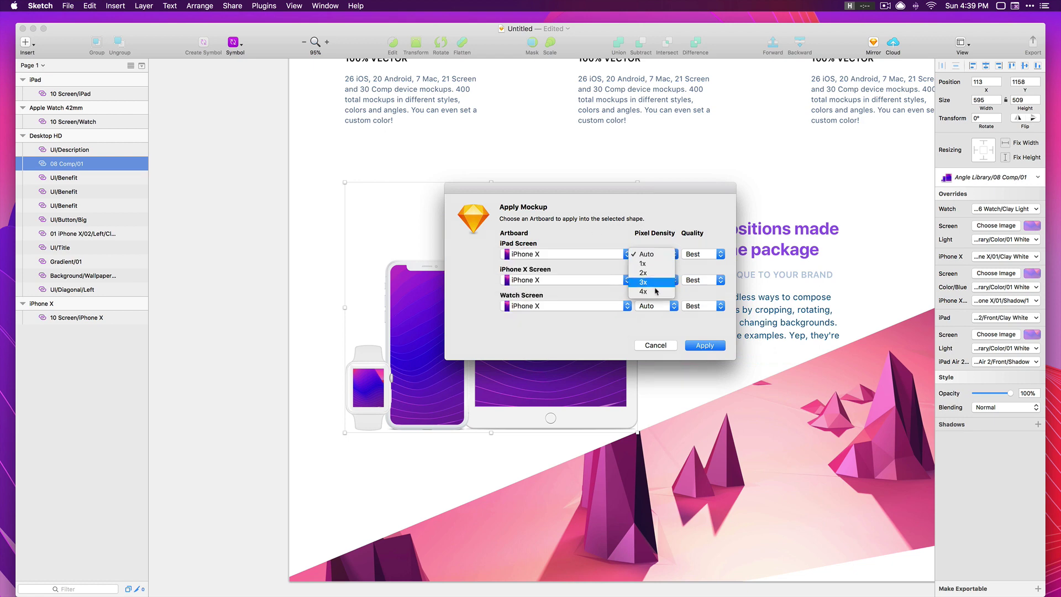
{"action": "left_click", "coordinate": [623, 336]}
{"action": "left_click", "coordinate": [707, 258]}
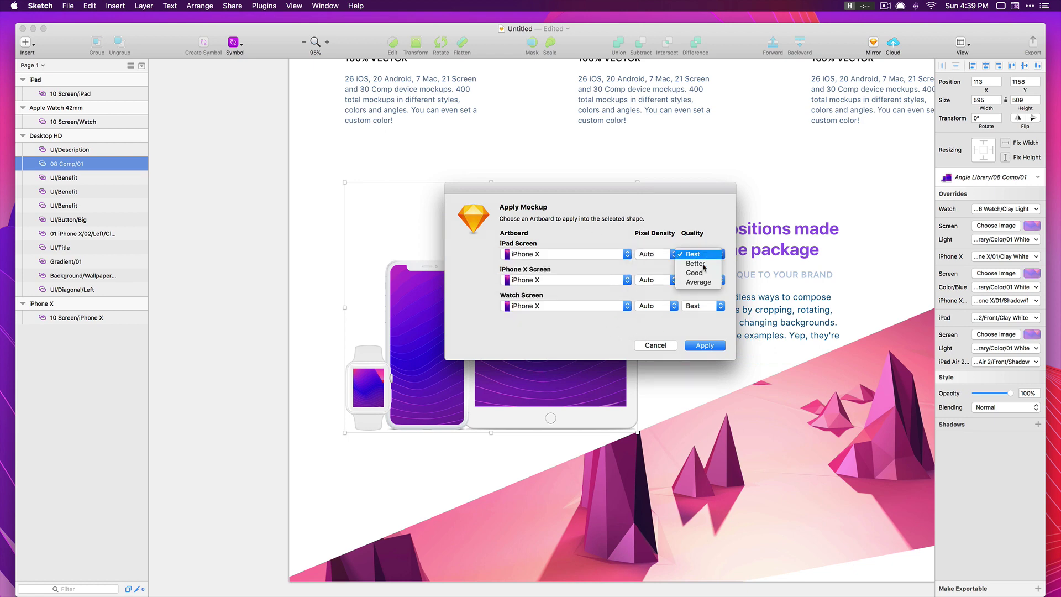
{"action": "left_click", "coordinate": [573, 337]}
Map the iPad, iPhone X and Apple Watch 42mm artboards to their screens and apply
{"action": "left_click", "coordinate": [557, 258]}
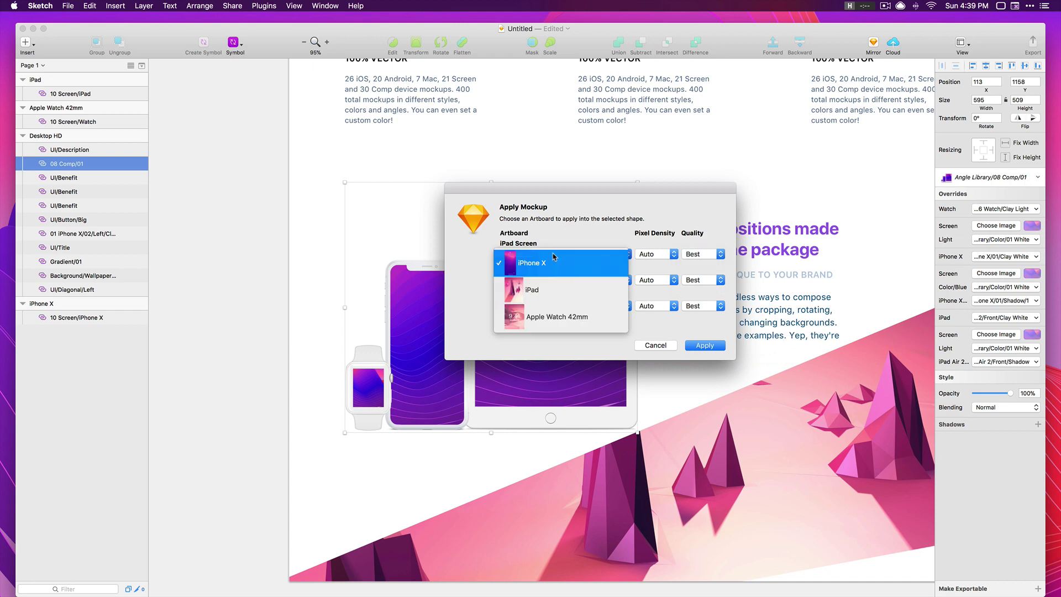
{"action": "left_click", "coordinate": [627, 287]}
{"action": "left_click", "coordinate": [592, 282]}
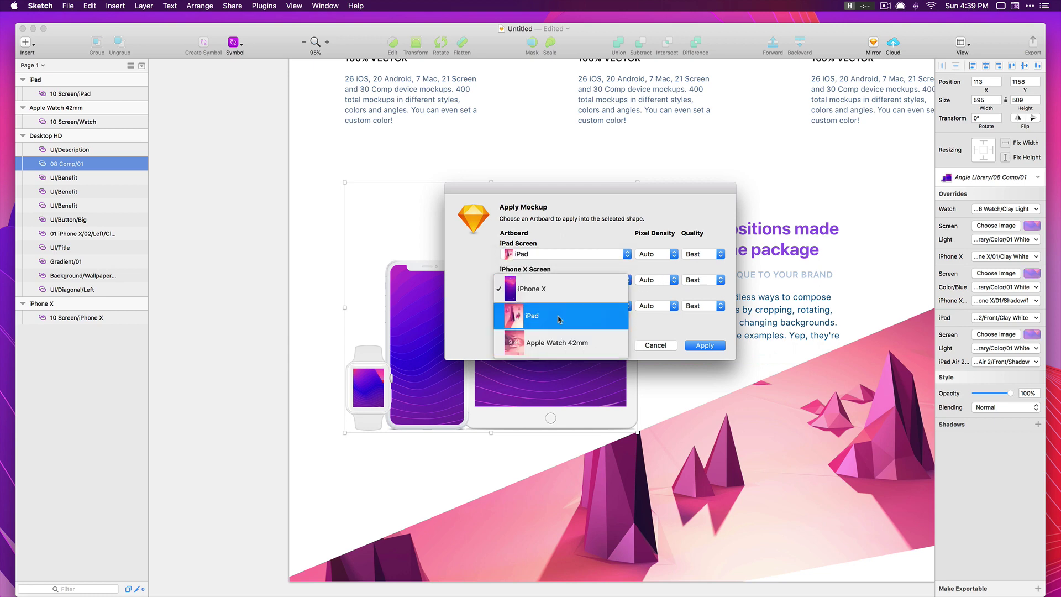
{"action": "left_click", "coordinate": [546, 296]}
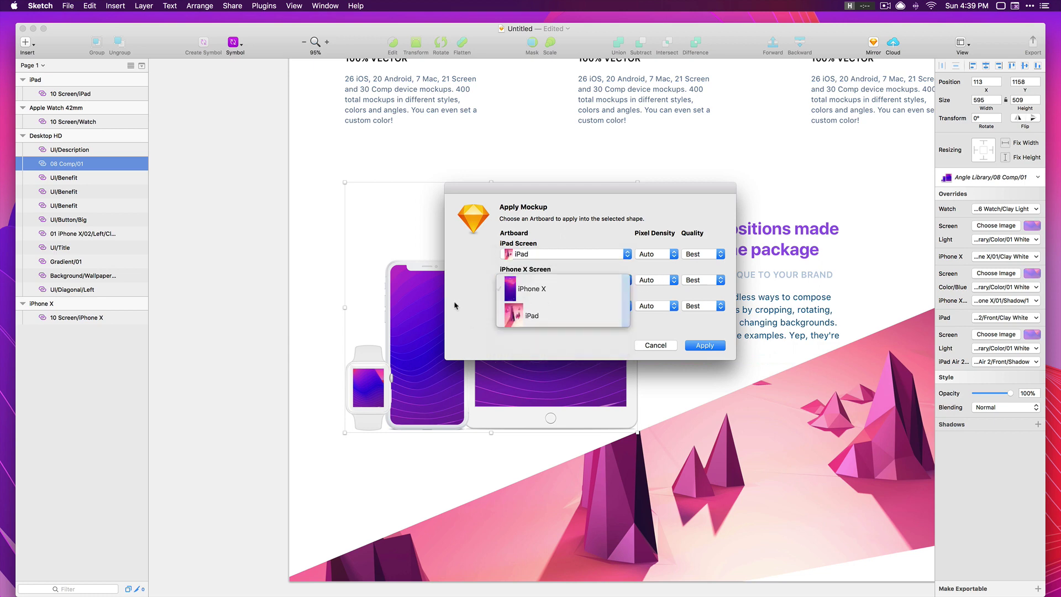
{"action": "left_click", "coordinate": [542, 308]}
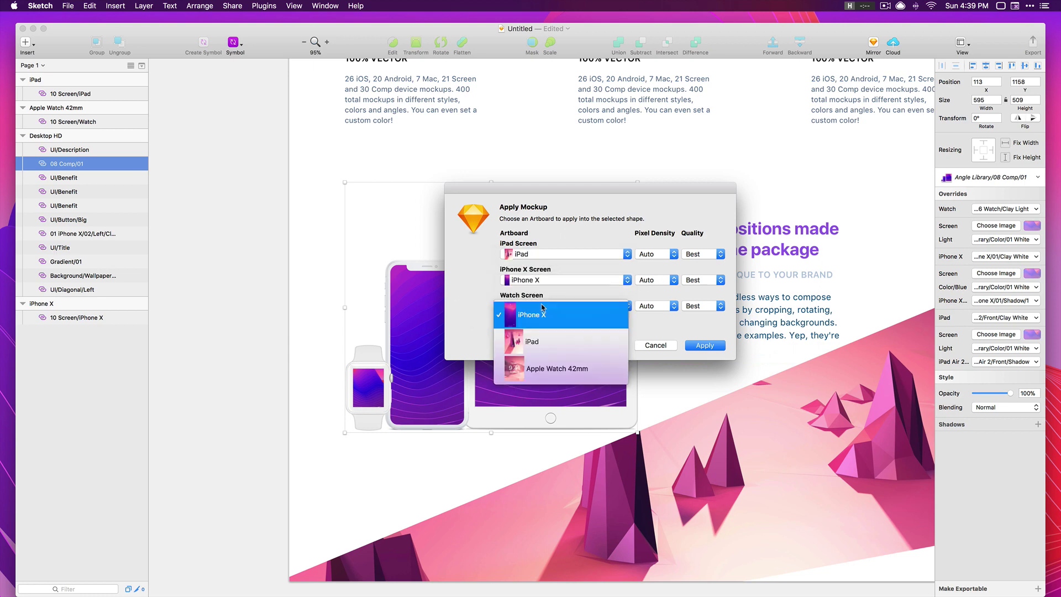
{"action": "left_click", "coordinate": [544, 370]}
{"action": "key", "text": "Return"}
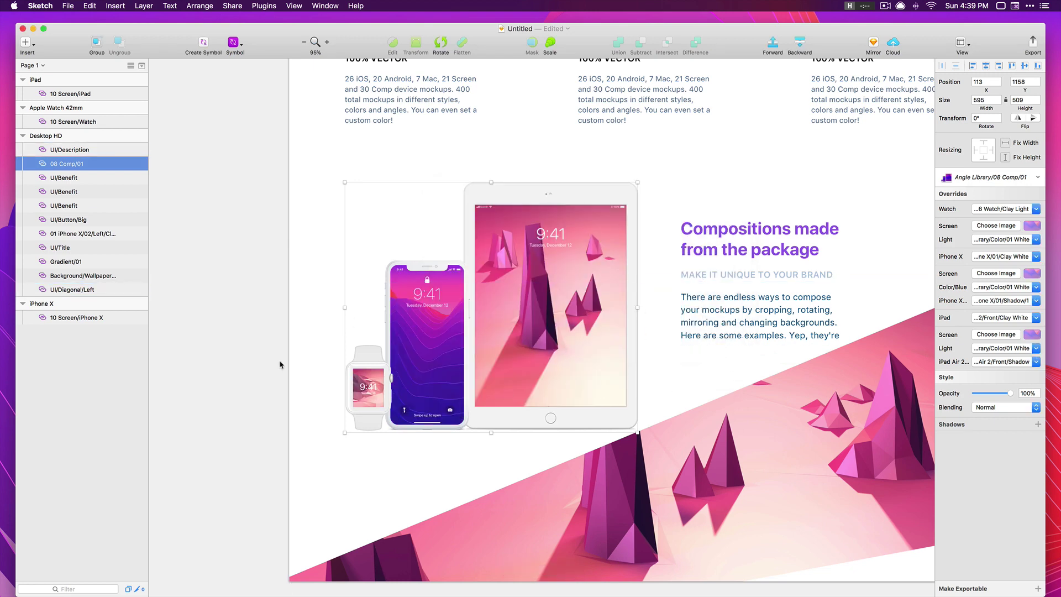
Set the watch override to 06 Watch/Real and the iPhone X to 01 iPhone X/01/Real
{"action": "scroll", "coordinate": [620, 373], "scroll_direction": "down", "scroll_amount": 2}
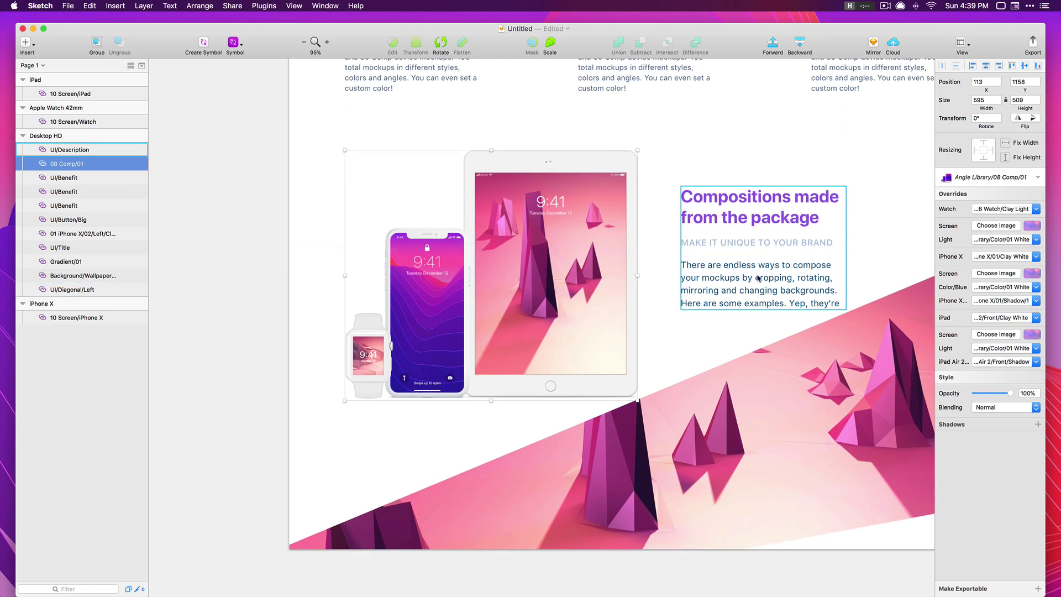
{"action": "left_click", "coordinate": [1011, 212]}
{"action": "mouse_move", "coordinate": [1015, 238]}
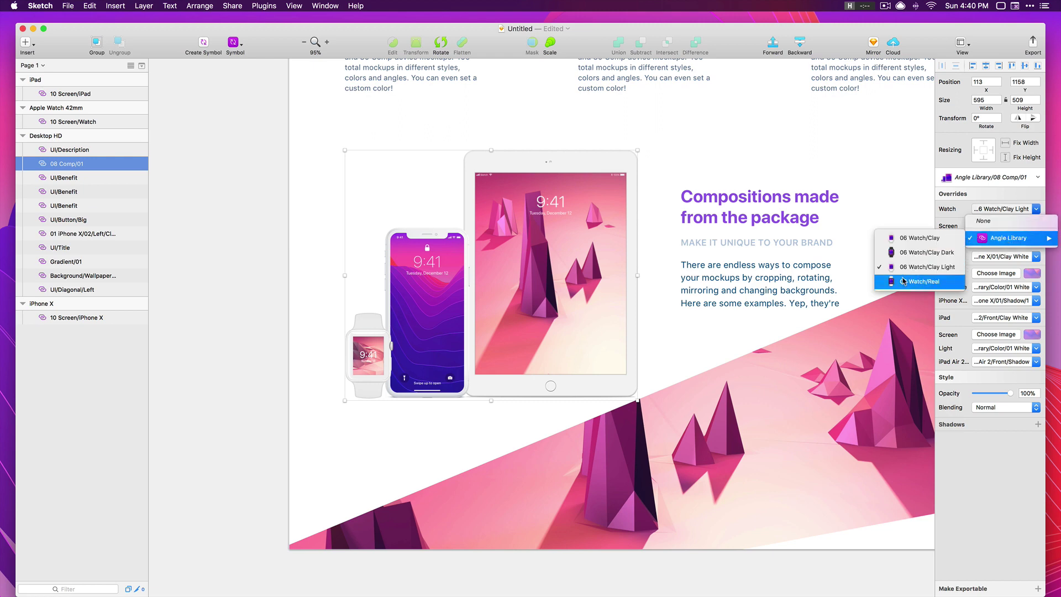
{"action": "left_click", "coordinate": [923, 282]}
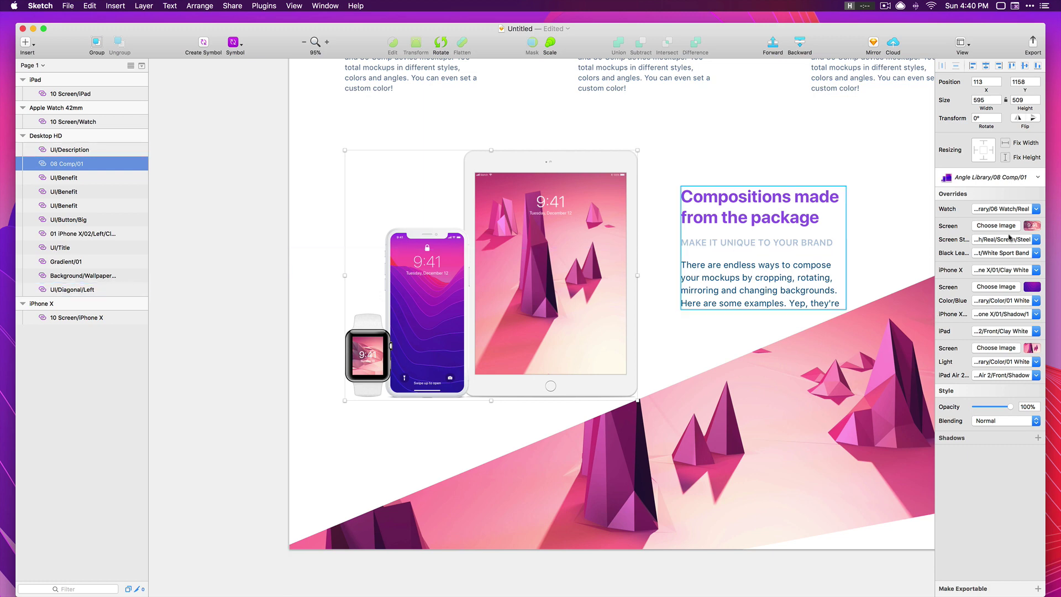
{"action": "left_click", "coordinate": [1002, 270]}
{"action": "mouse_move", "coordinate": [988, 301]}
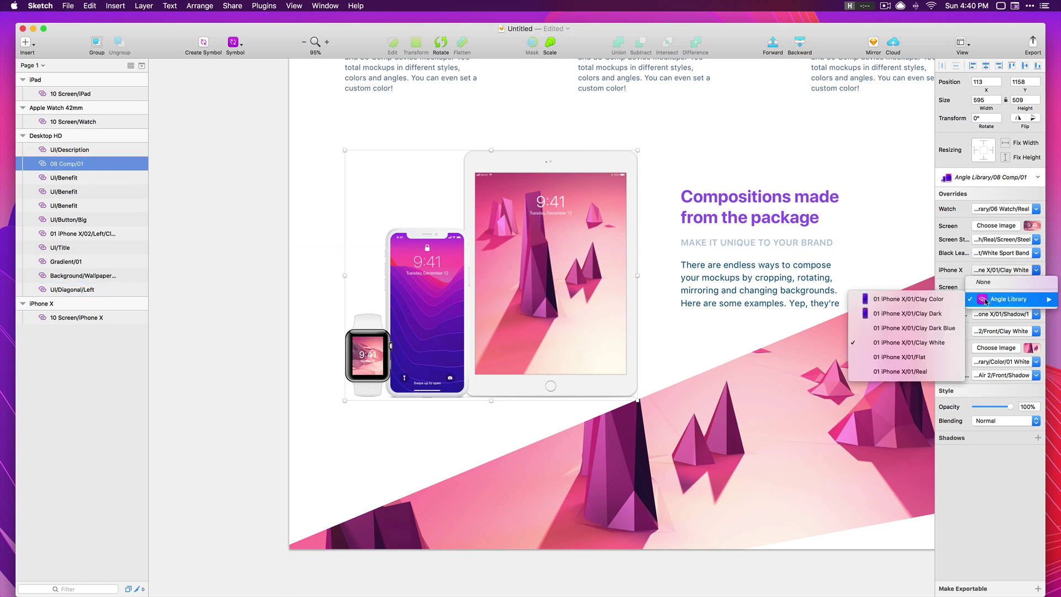
{"action": "left_click", "coordinate": [899, 371]}
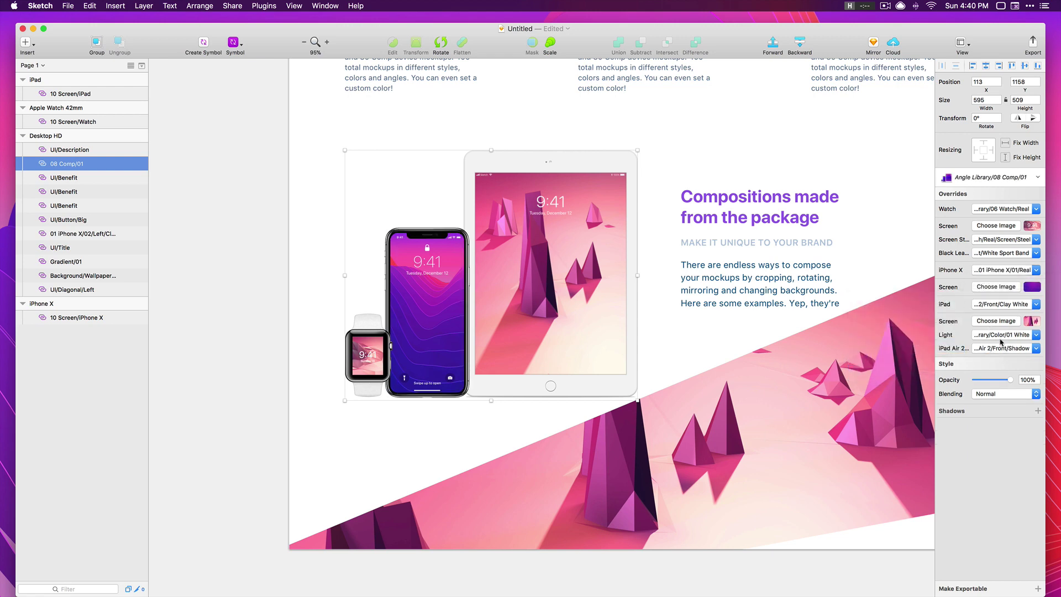
Set the iPad style override to Real Space Gray
{"action": "left_click", "coordinate": [998, 347]}
{"action": "key", "text": "Escape"}
{"action": "left_click", "coordinate": [1002, 304]}
{"action": "mouse_move", "coordinate": [1006, 333]}
{"action": "left_click", "coordinate": [907, 391]}
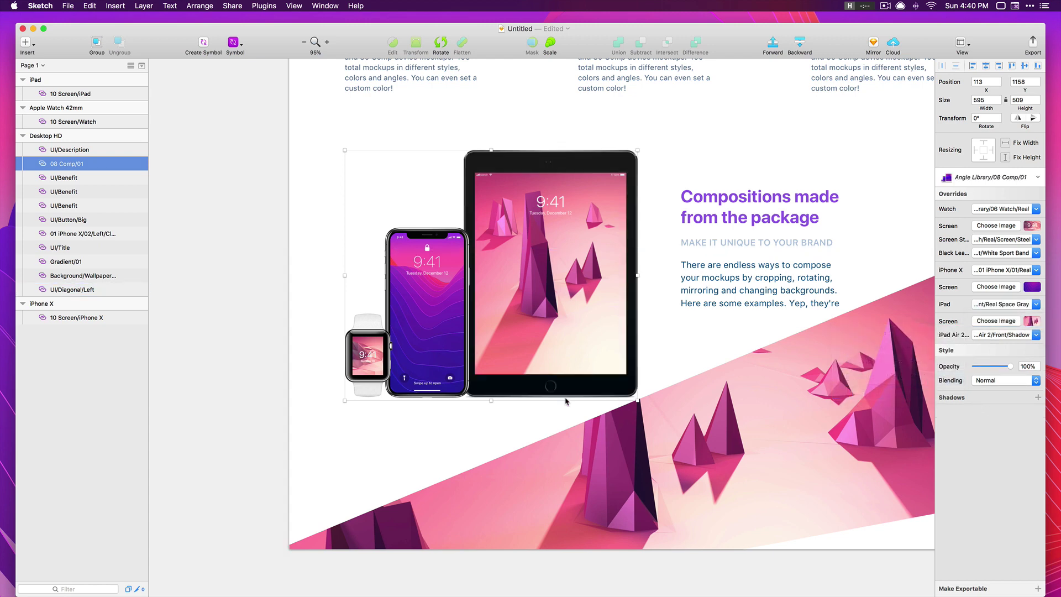
Inspect the description text and device composition, then scroll up to the hero iPhone X
{"action": "scroll", "coordinate": [828, 397], "scroll_direction": "right", "scroll_amount": 5}
{"action": "scroll", "coordinate": [829, 398], "scroll_direction": "down", "scroll_amount": 2}
{"action": "scroll", "coordinate": [734, 390], "scroll_direction": "up", "scroll_amount": 3}
{"action": "scroll", "coordinate": [733, 390], "scroll_direction": "left", "scroll_amount": 2}
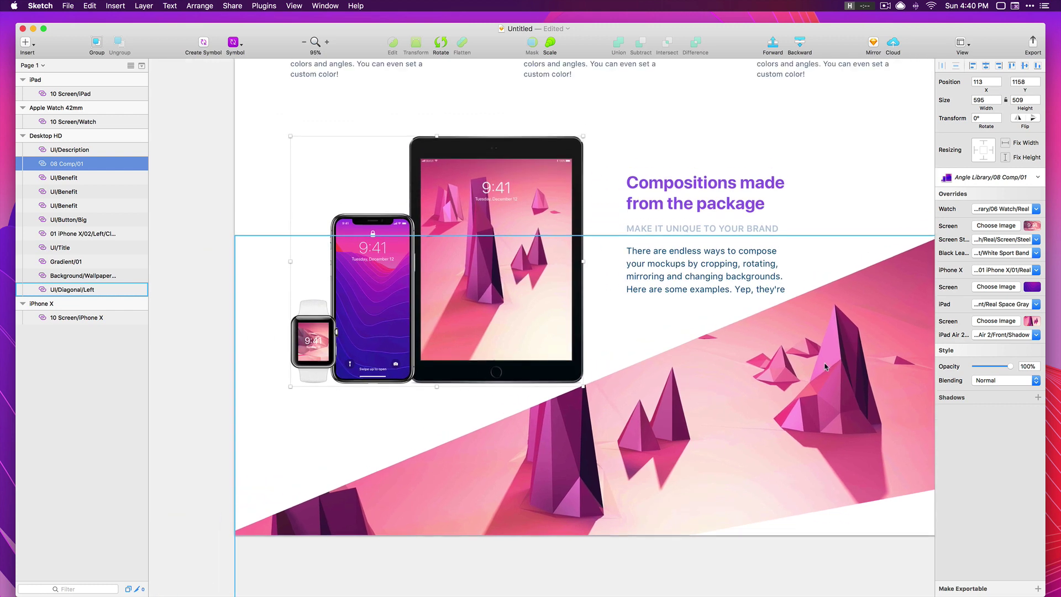
{"action": "left_click", "coordinate": [694, 235]}
{"action": "scroll", "coordinate": [695, 234], "scroll_direction": "right", "scroll_amount": 2}
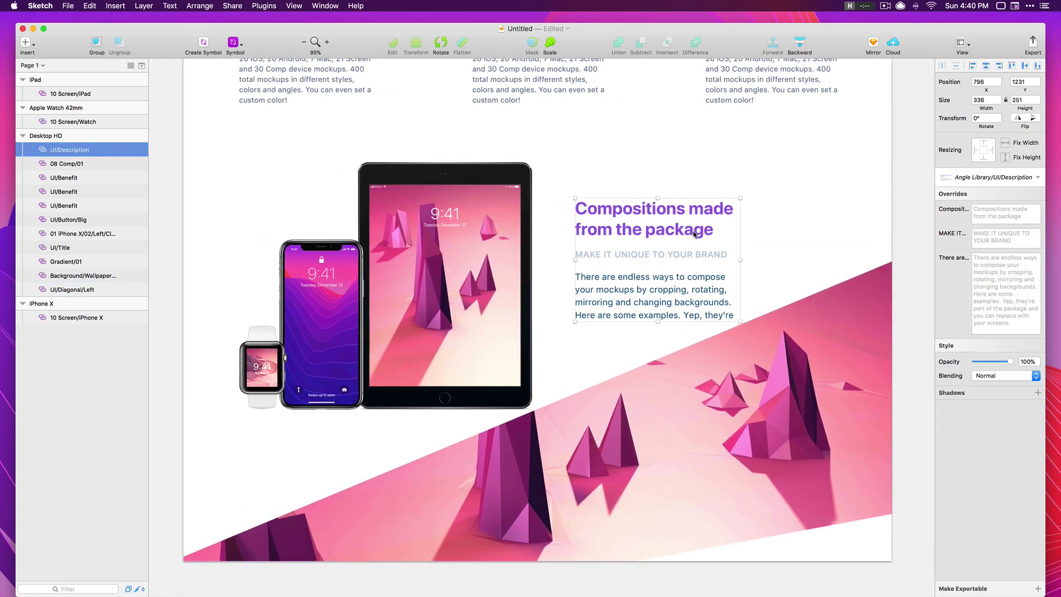
{"action": "scroll", "coordinate": [694, 234], "scroll_direction": "left", "scroll_amount": 1}
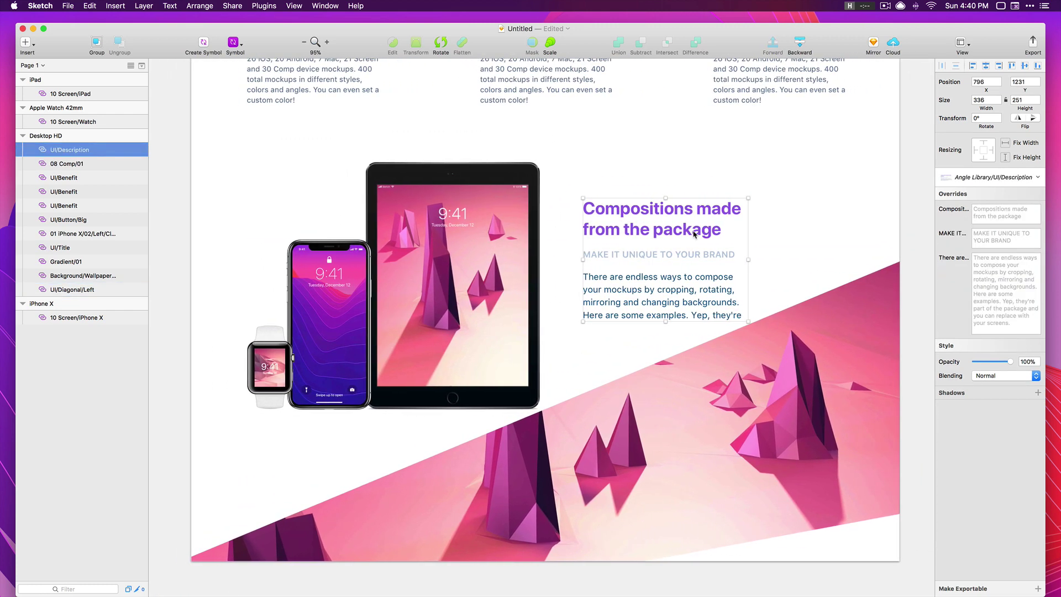
{"action": "scroll", "coordinate": [691, 232], "scroll_direction": "up", "scroll_amount": 15}
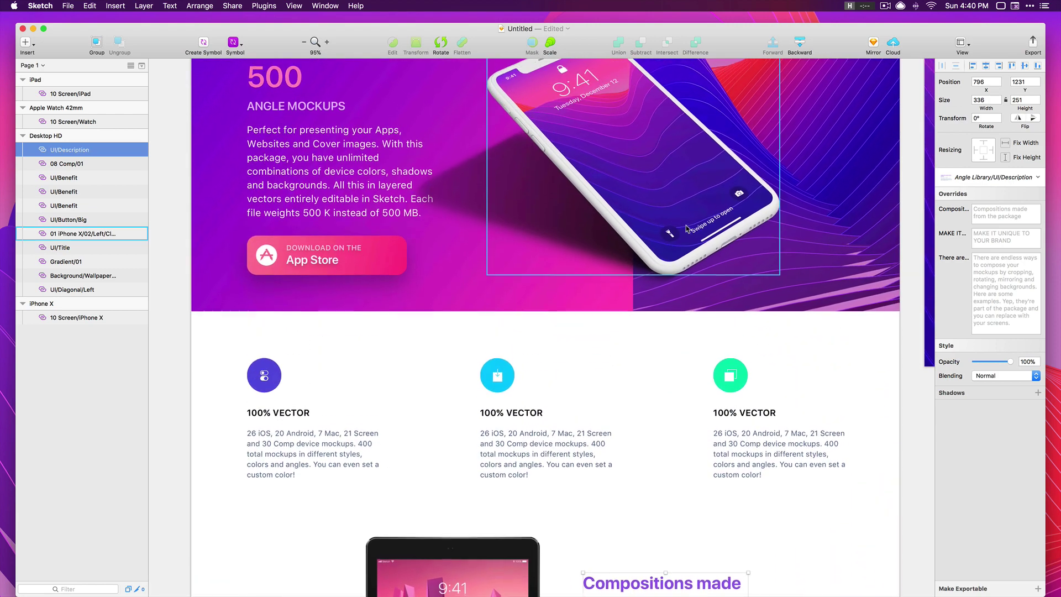
{"action": "scroll", "coordinate": [663, 229], "scroll_direction": "down", "scroll_amount": 15}
{"action": "left_click", "coordinate": [739, 238]}
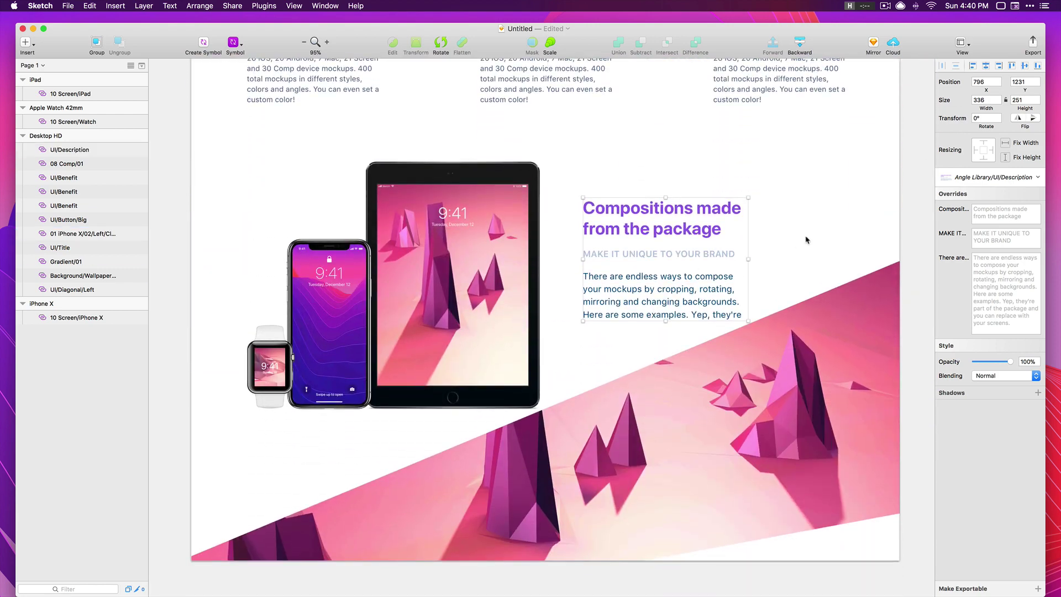
{"action": "left_click", "coordinate": [305, 288]}
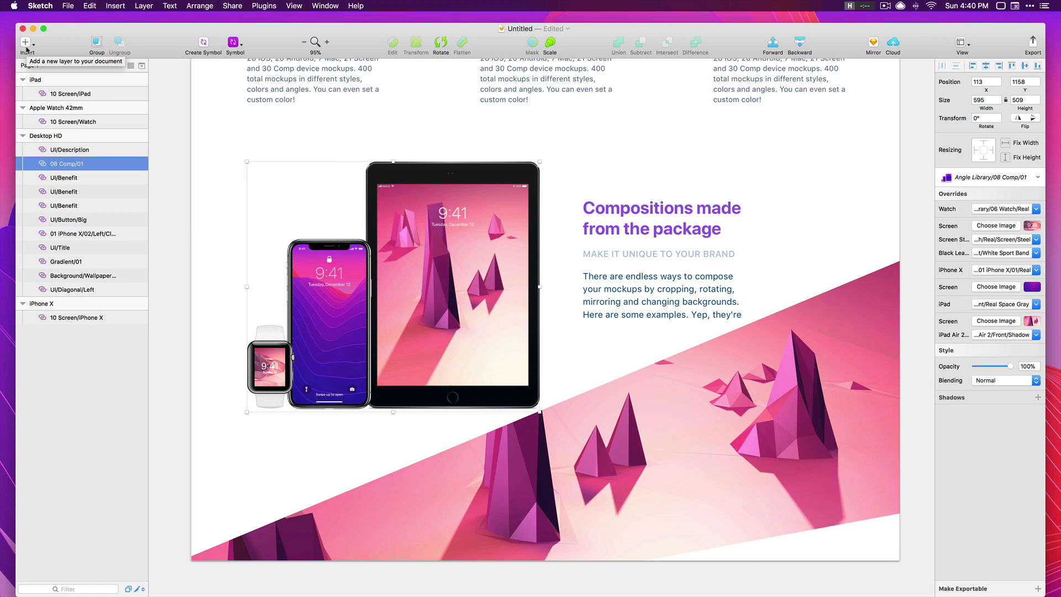
{"action": "scroll", "coordinate": [548, 216], "scroll_direction": "up", "scroll_amount": 10}
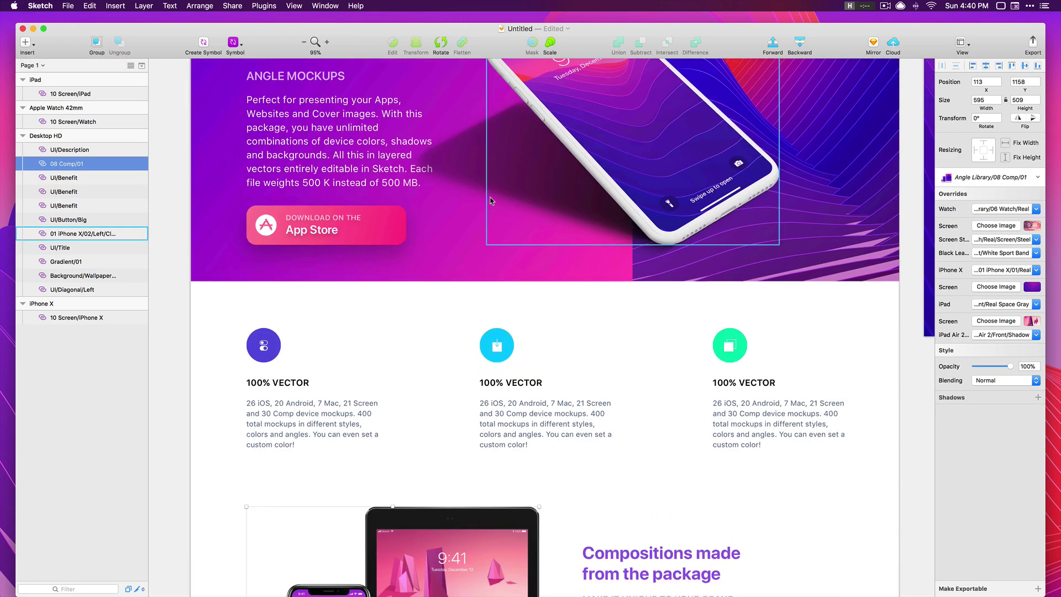
Set the hero iPhone X's Color/Blue override to Color/06 Blue Light
{"action": "left_click", "coordinate": [635, 221]}
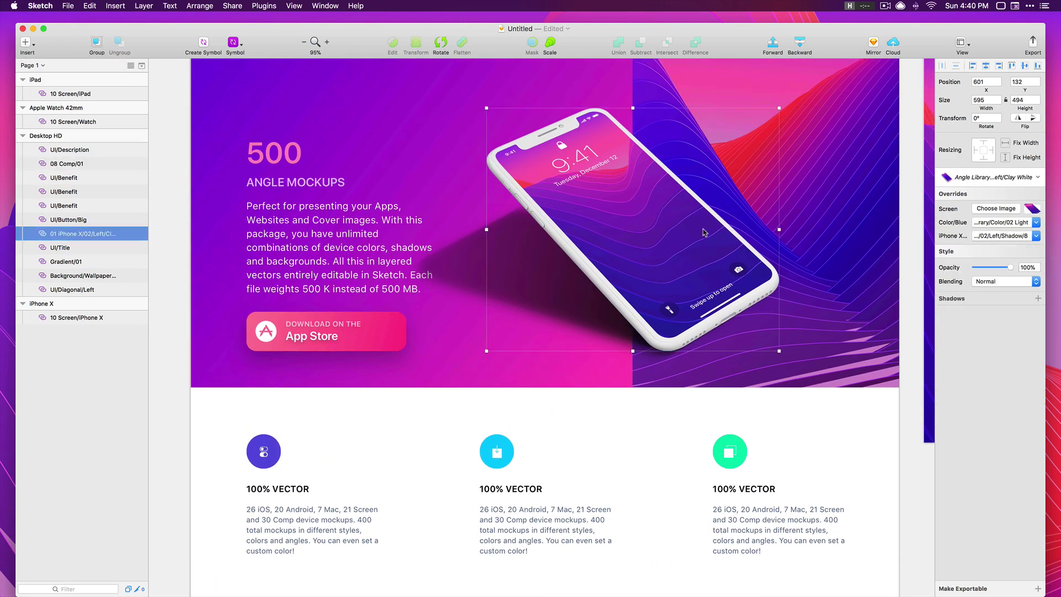
{"action": "left_click", "coordinate": [999, 223]}
{"action": "mouse_move", "coordinate": [995, 251]}
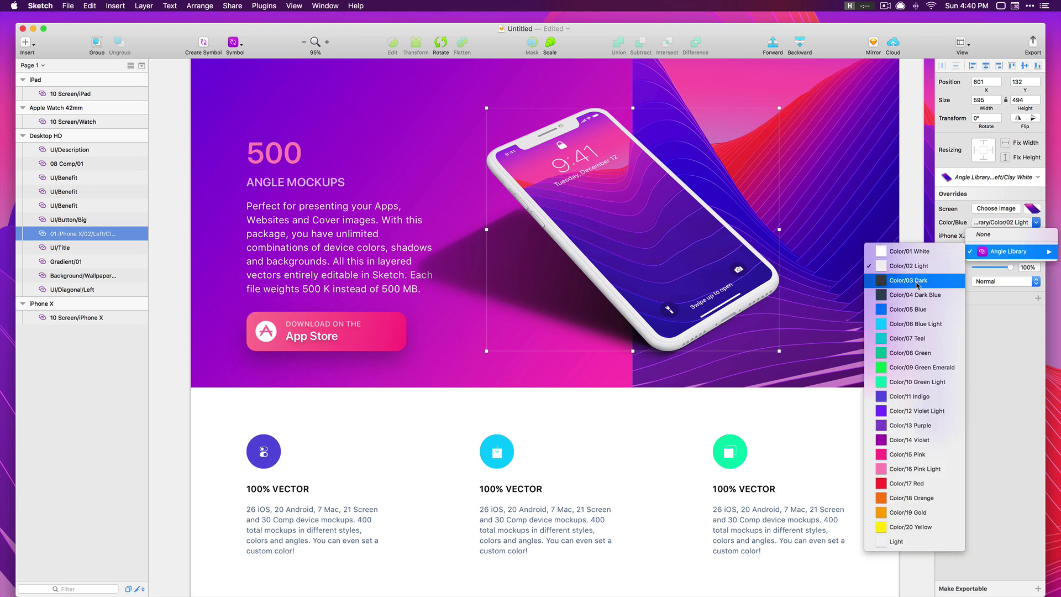
{"action": "left_click", "coordinate": [923, 321]}
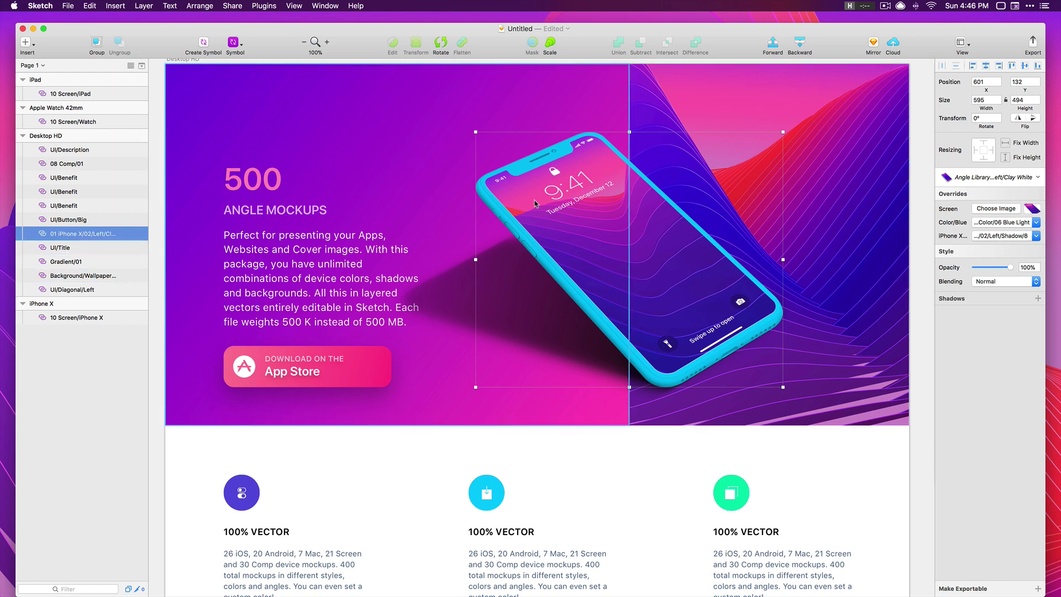
{"action": "left_click", "coordinate": [1011, 236]}
{"action": "left_click", "coordinate": [1019, 463]}
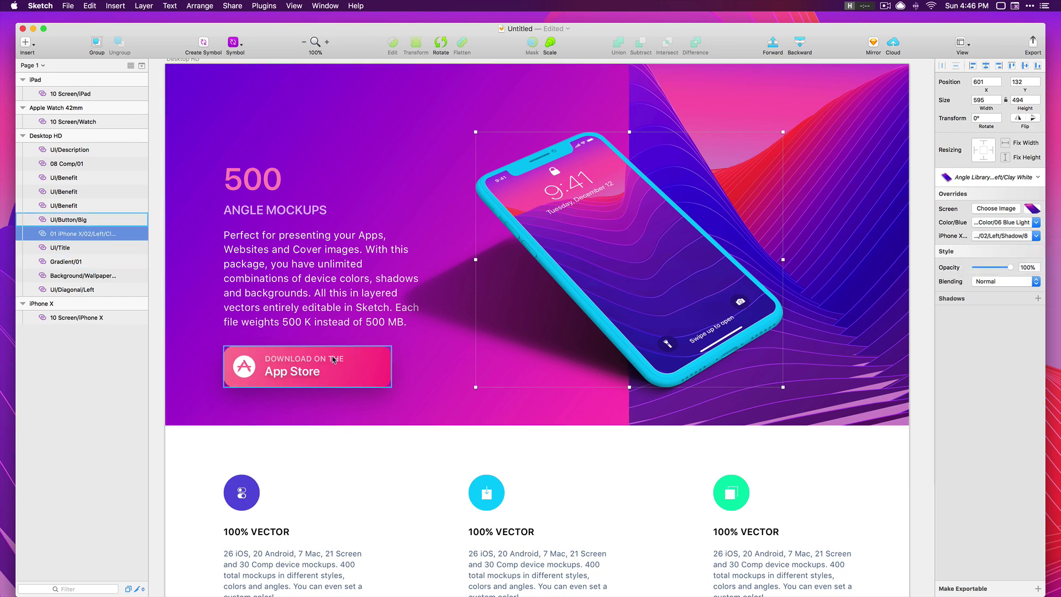
{"action": "left_click", "coordinate": [285, 371]}
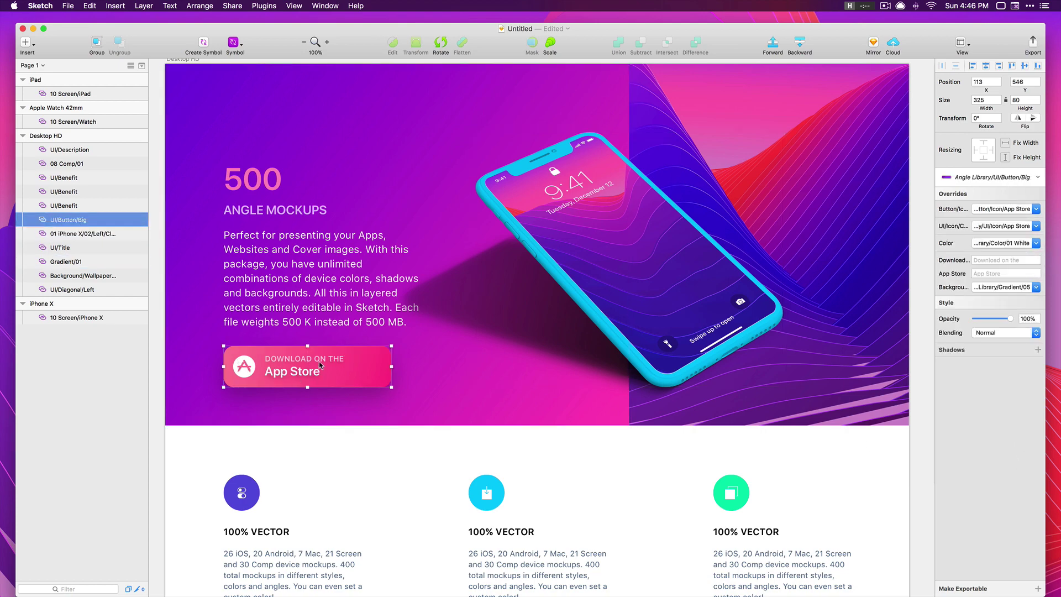
{"action": "scroll", "coordinate": [320, 365], "scroll_direction": "down", "scroll_amount": 5}
{"action": "left_click", "coordinate": [25, 42]}
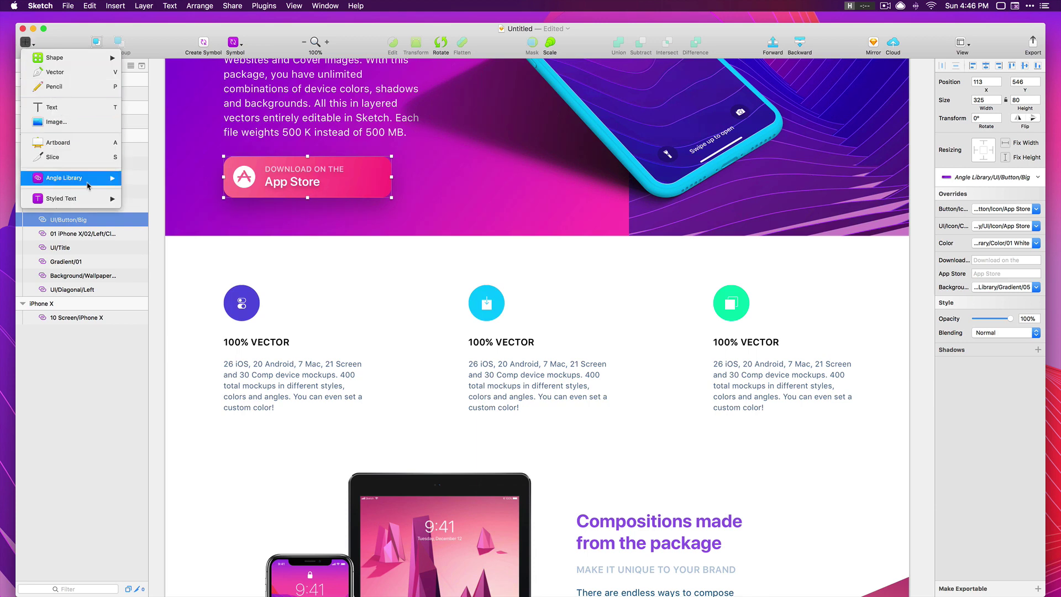
{"action": "mouse_move", "coordinate": [87, 186]}
{"action": "mouse_move", "coordinate": [173, 254]}
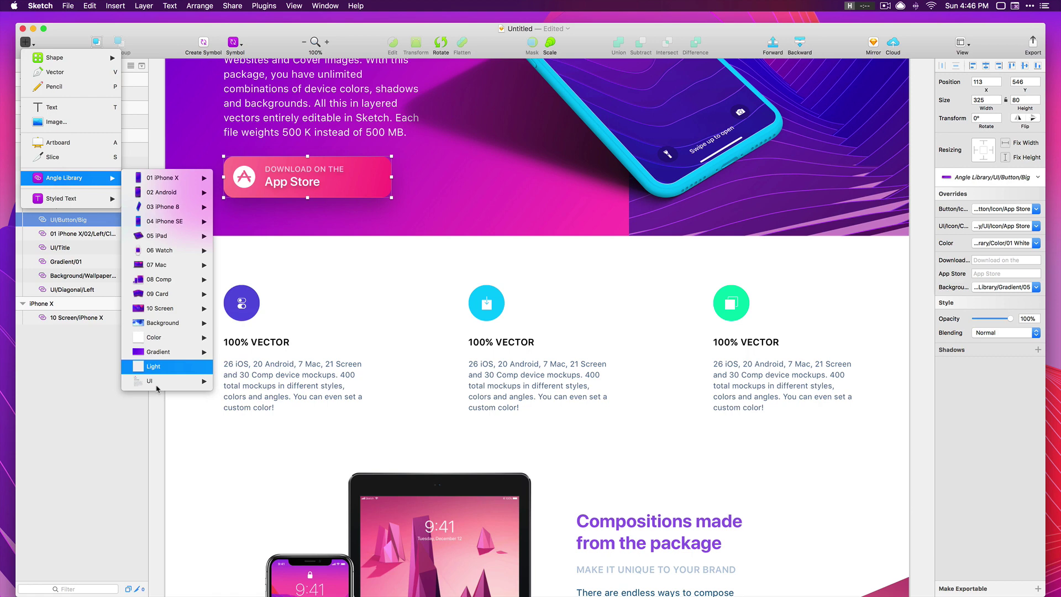
{"action": "left_click", "coordinate": [387, 262]}
{"action": "scroll", "coordinate": [381, 263], "scroll_direction": "right", "scroll_amount": 3}
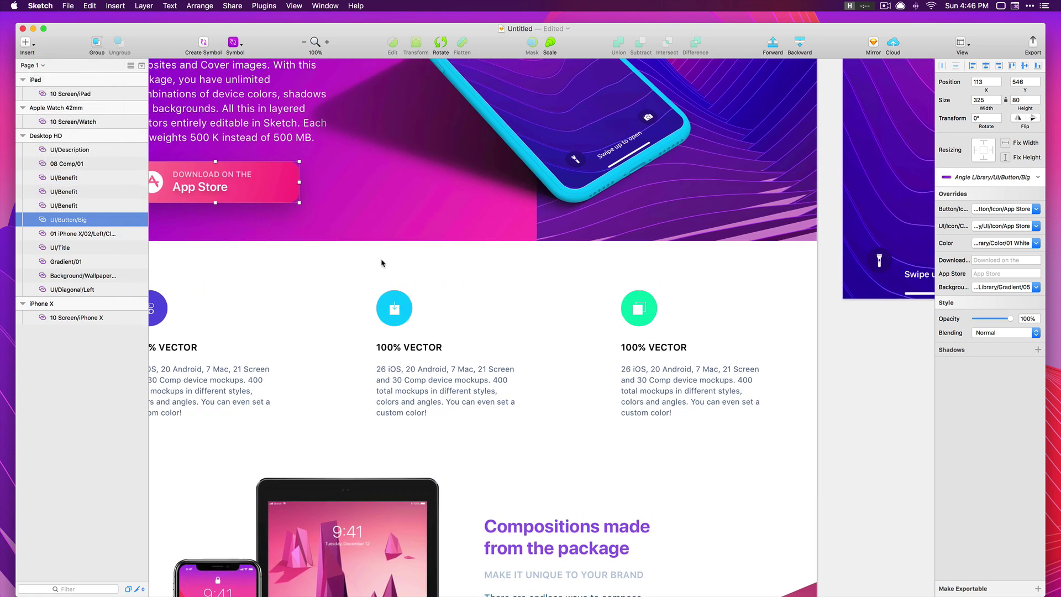
{"action": "scroll", "coordinate": [382, 263], "scroll_direction": "left", "scroll_amount": 2}
{"action": "scroll", "coordinate": [381, 263], "scroll_direction": "up", "scroll_amount": 7}
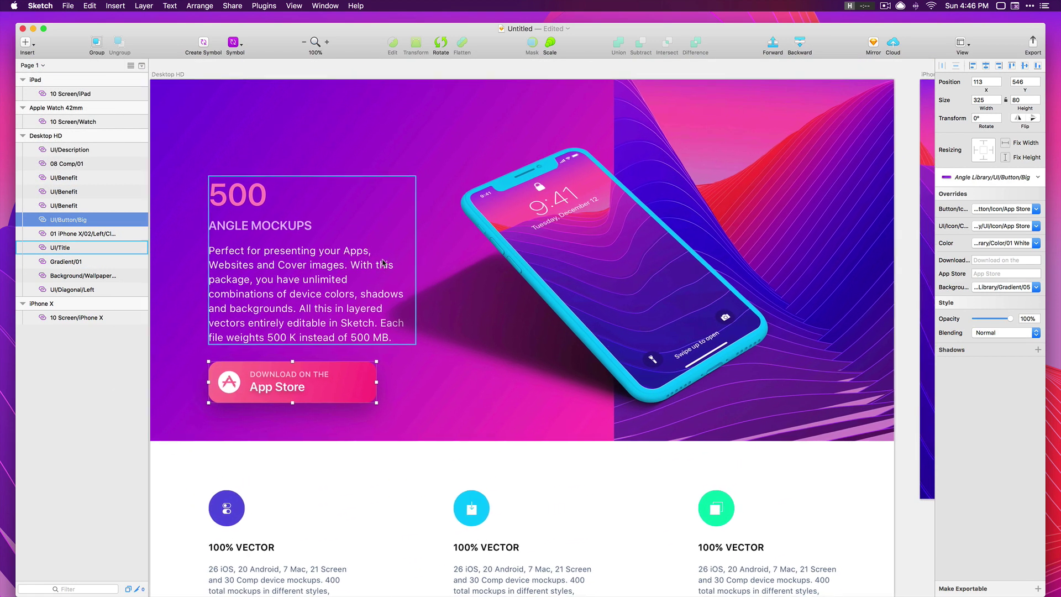
{"action": "scroll", "coordinate": [383, 263], "scroll_direction": "left", "scroll_amount": 2}
{"action": "scroll", "coordinate": [382, 263], "scroll_direction": "down", "scroll_amount": 1}
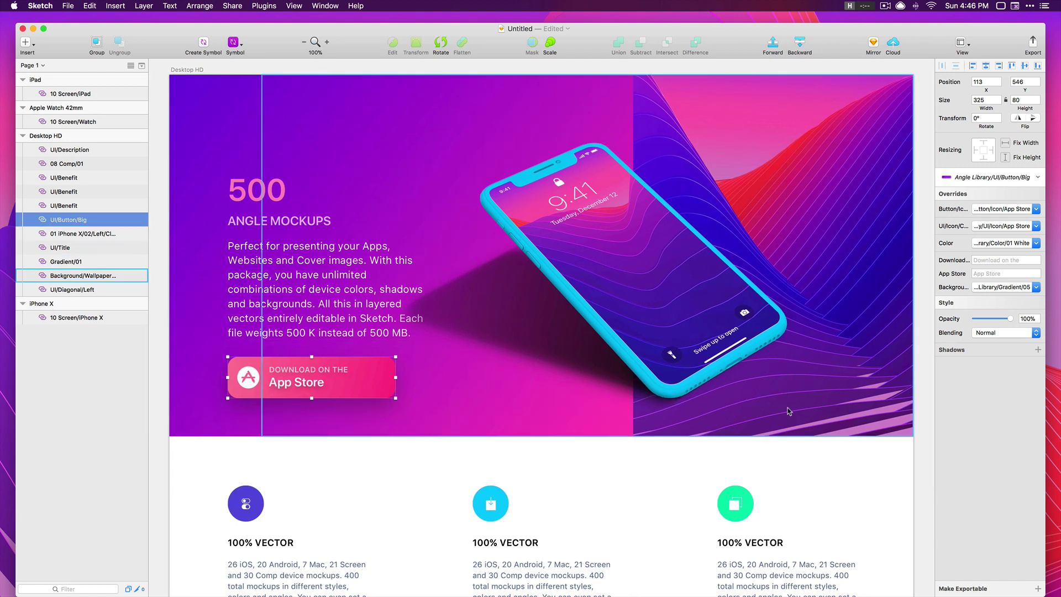
{"action": "left_click", "coordinate": [844, 462]}
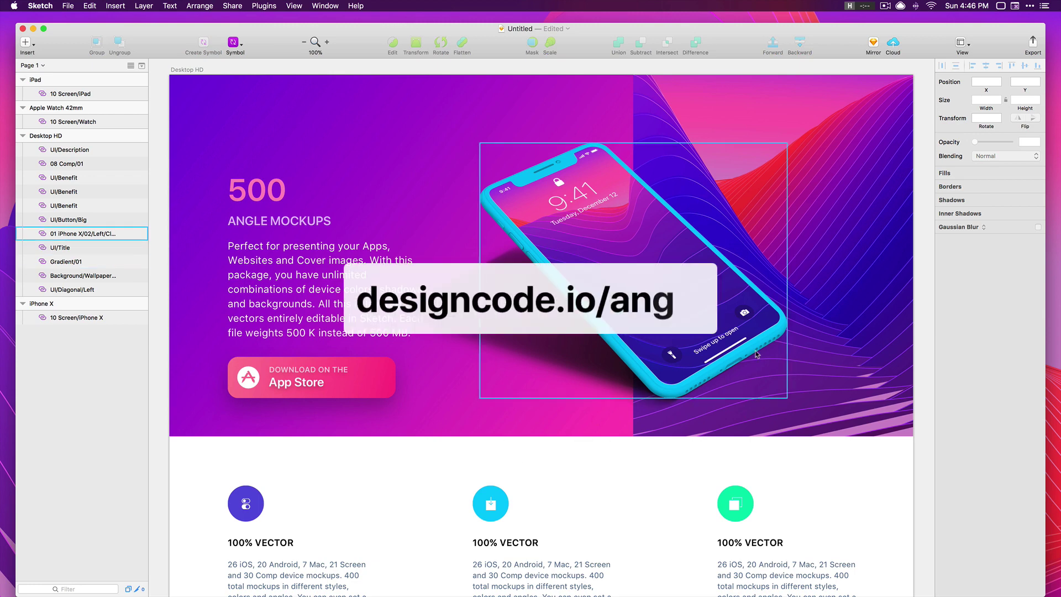